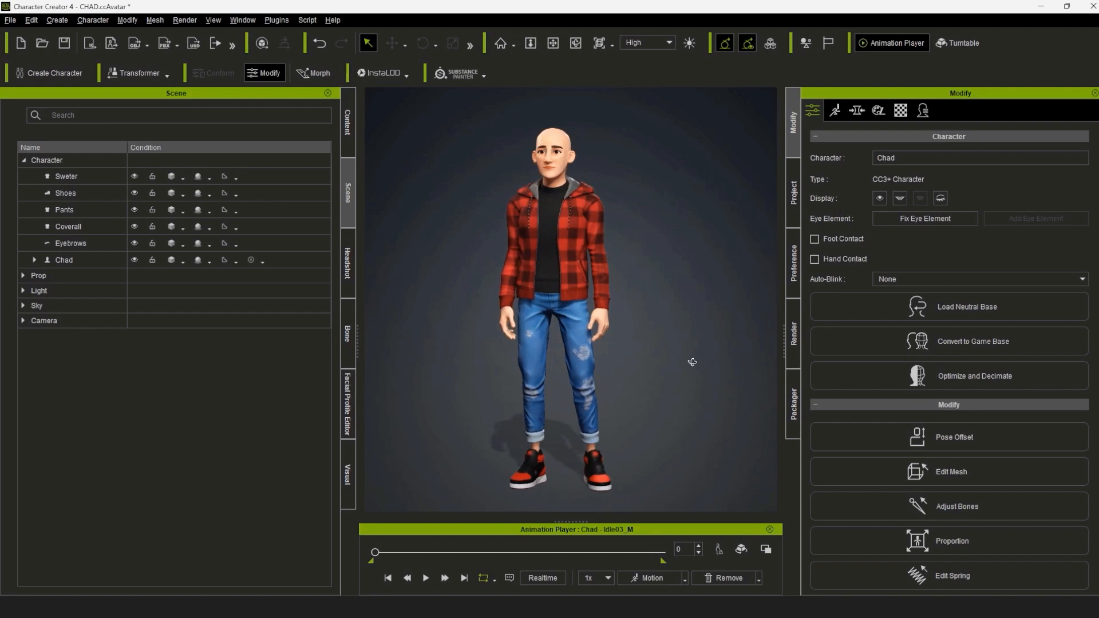
# Step: Examine the Chad character's outfit up close from several angles, including the plaid hooded jacket and ripped jeans
pyautogui.scroll(6, 687, 356)
pyautogui.moveTo(652, 358); pyautogui.dragTo(630, 371, button='right')
pyautogui.moveTo(652, 375); pyautogui.dragTo(640, 351, button='middle')
pyautogui.moveTo(640, 351)
pyautogui.mouseDown(button='right')
pyautogui.moveTo(603, 368)
pyautogui.moveTo(689, 375)
pyautogui.moveTo(628, 368)
pyautogui.mouseUp(button='right')
pyautogui.moveTo(628, 368); pyautogui.dragTo(729, 231, button='middle')
pyautogui.scroll(3, 722, 378)
pyautogui.moveTo(722, 377); pyautogui.dragTo(595, 389, button='right')
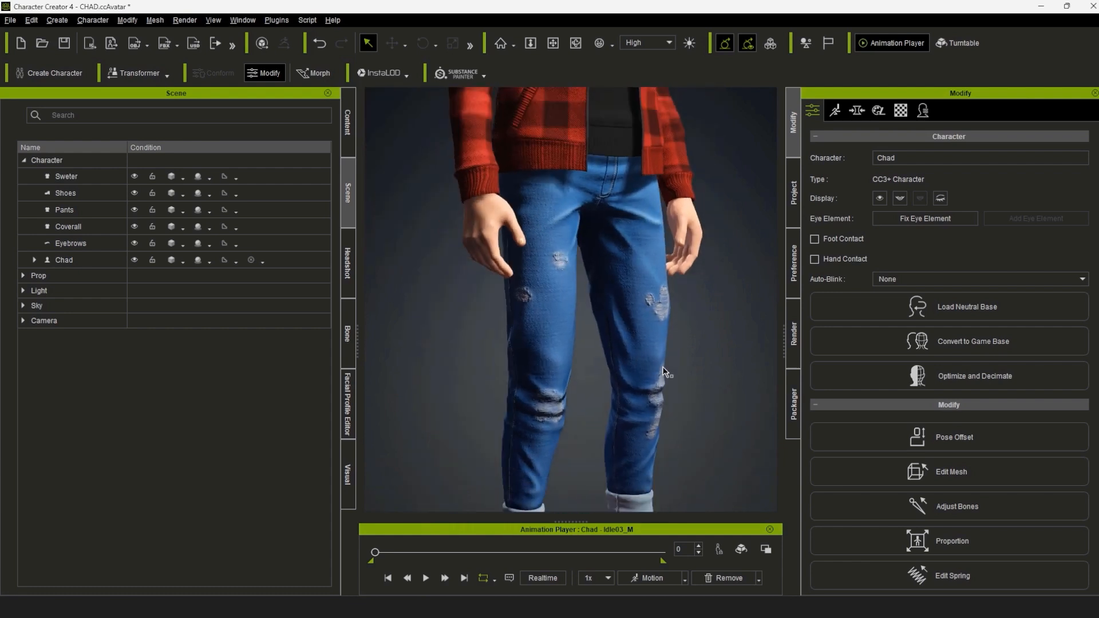
pyautogui.moveTo(595, 389); pyautogui.dragTo(642, 222, button='middle')
pyautogui.moveTo(643, 221)
pyautogui.mouseDown(button='right')
pyautogui.moveTo(578, 321)
pyautogui.moveTo(515, 355)
pyautogui.moveTo(448, 358)
pyautogui.moveTo(773, 365)
pyautogui.moveTo(658, 366)
pyautogui.mouseUp(button='right')
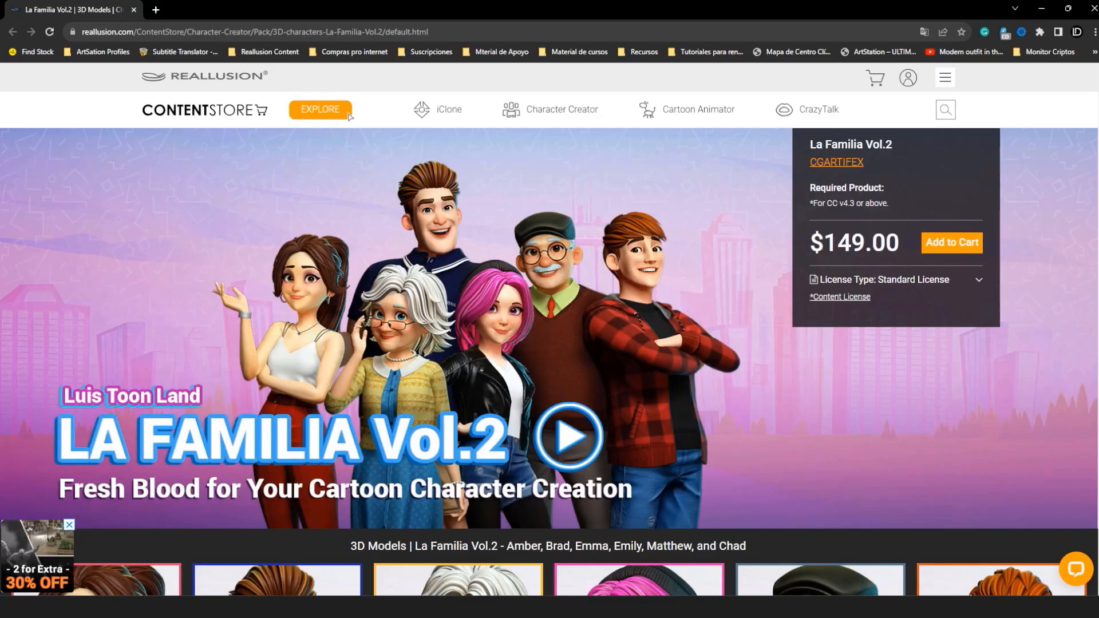
# Step: Open Chad's product page from the La Familia Vol.2 pack in the content store and browse the preview images
pyautogui.scroll(-3, 578, 342)
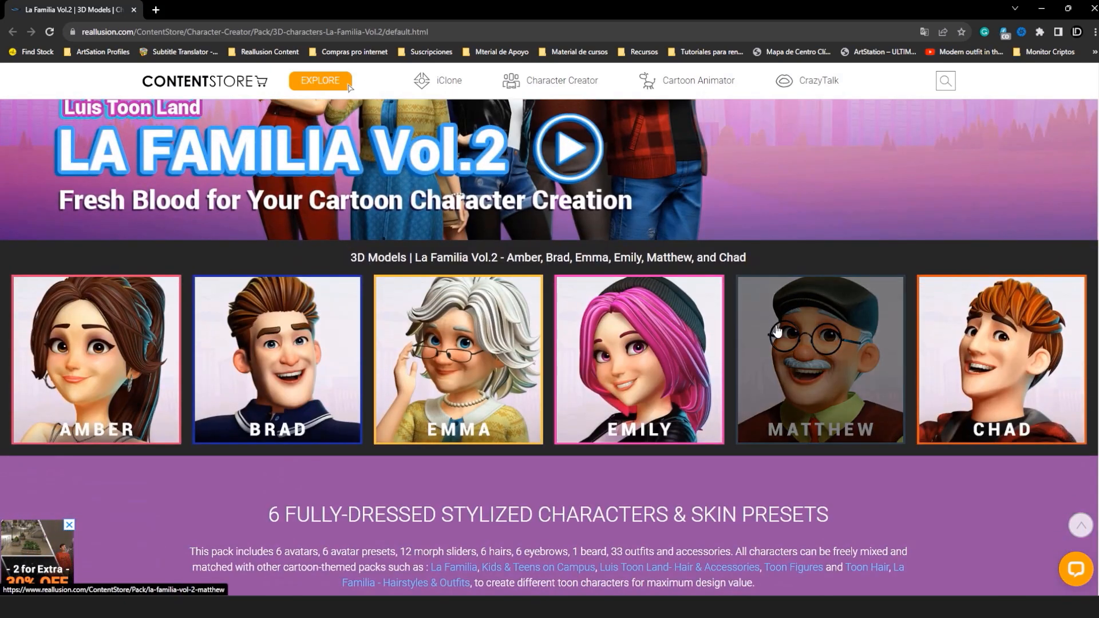
pyautogui.click(954, 372)
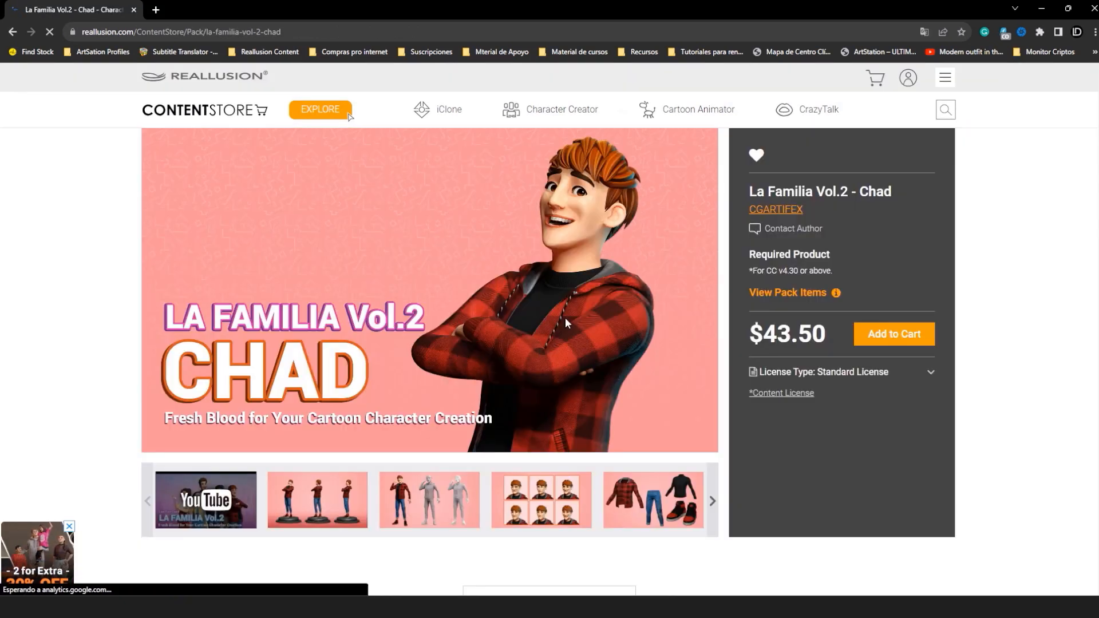
pyautogui.scroll(-2, 597, 298)
pyautogui.scroll(2, 605, 308)
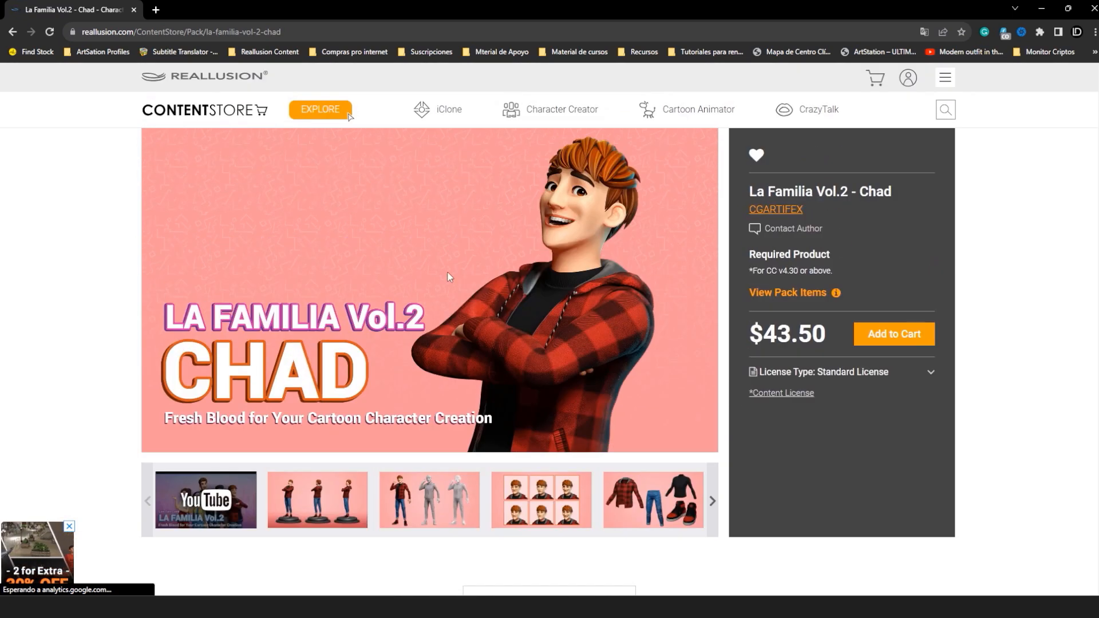
pyautogui.click(321, 511)
pyautogui.click(1081, 330)
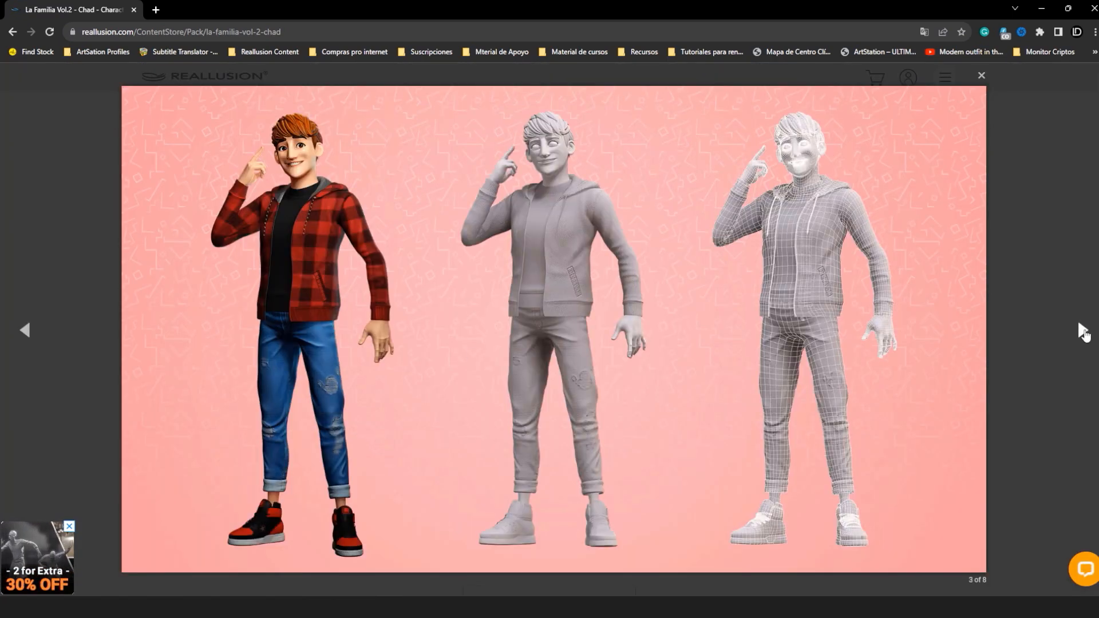
pyautogui.click(1082, 330)
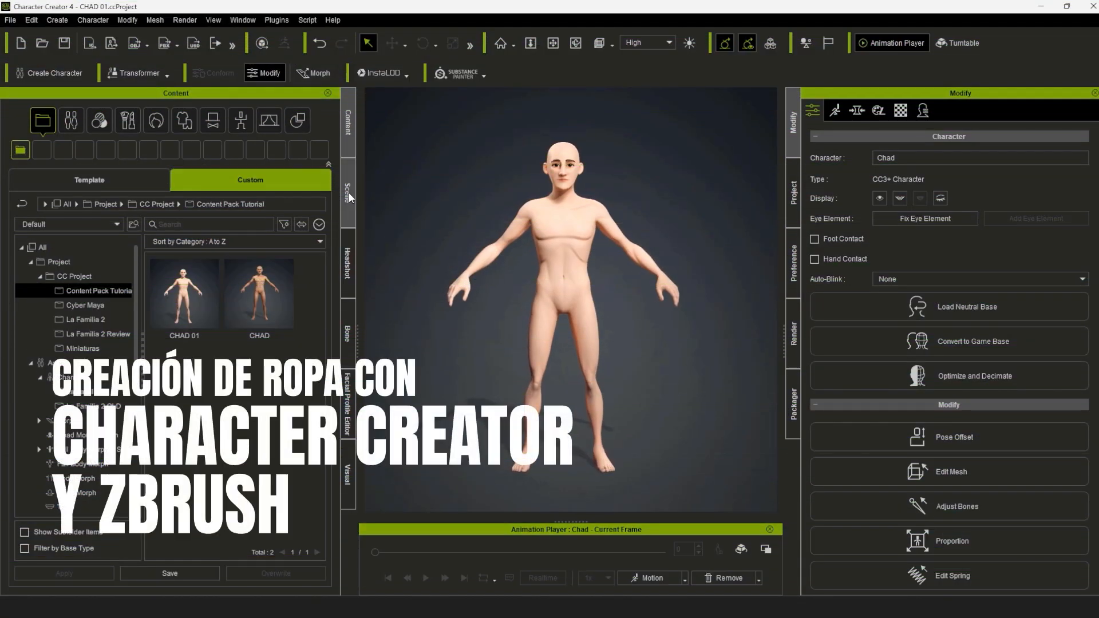
# Step: In the Character Creator project CHAD 01, list the scene objects and select the Cejas eyebrows, Chad and all of Chad's base meshes
pyautogui.click(350, 195)
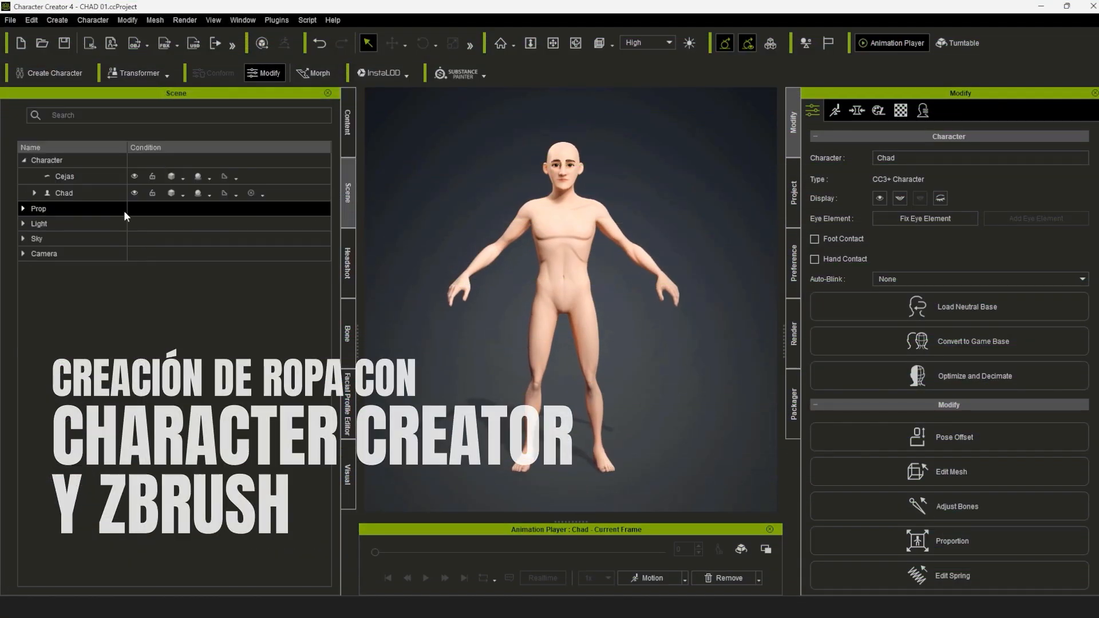
pyautogui.click(34, 193)
pyautogui.click(66, 193)
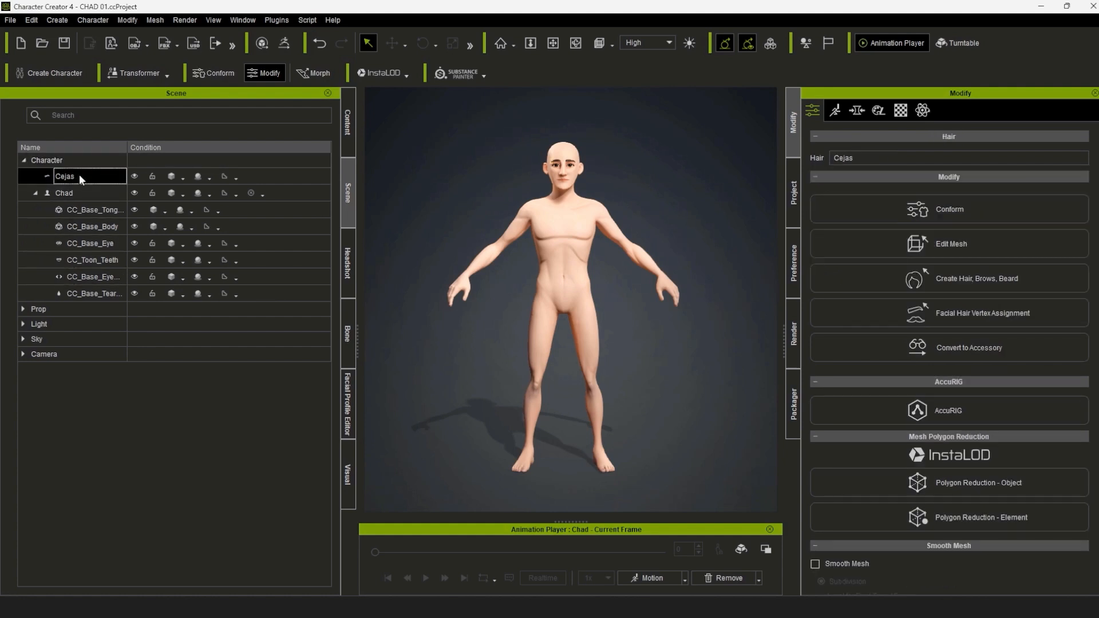
pyautogui.keyDown('shift'); pyautogui.click(77, 293); pyautogui.keyUp('shift')
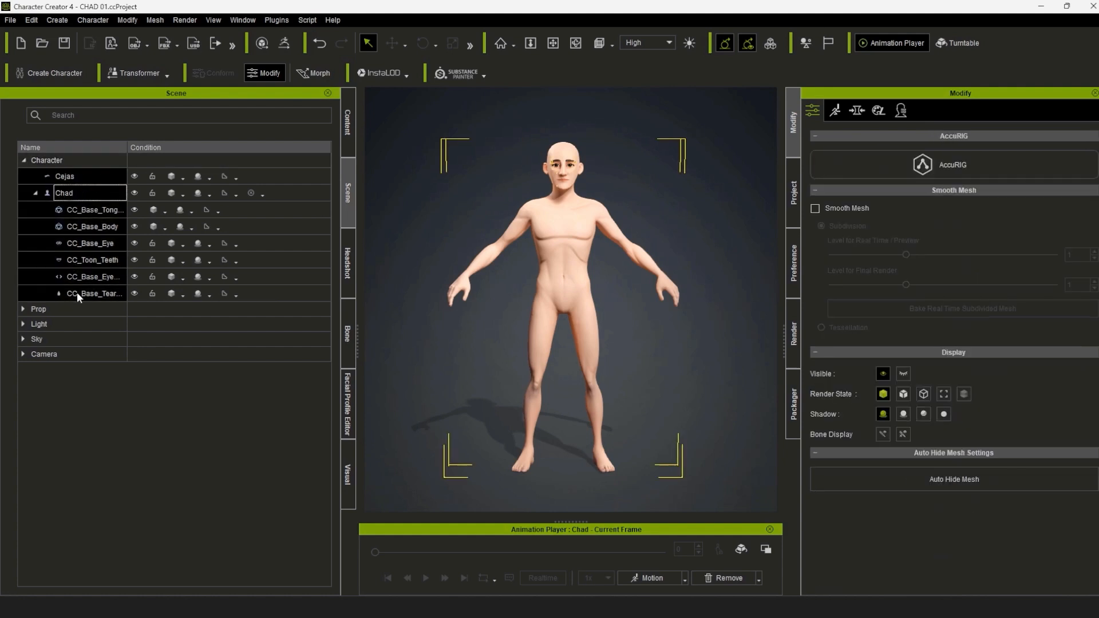
# Step: Send the selected meshes through GoZ in Current Pose with Match ZBrush Model Scale (x 0.01) enabled
pyautogui.click(284, 44)
pyautogui.moveTo(561, 120); pyautogui.dragTo(553, 109)
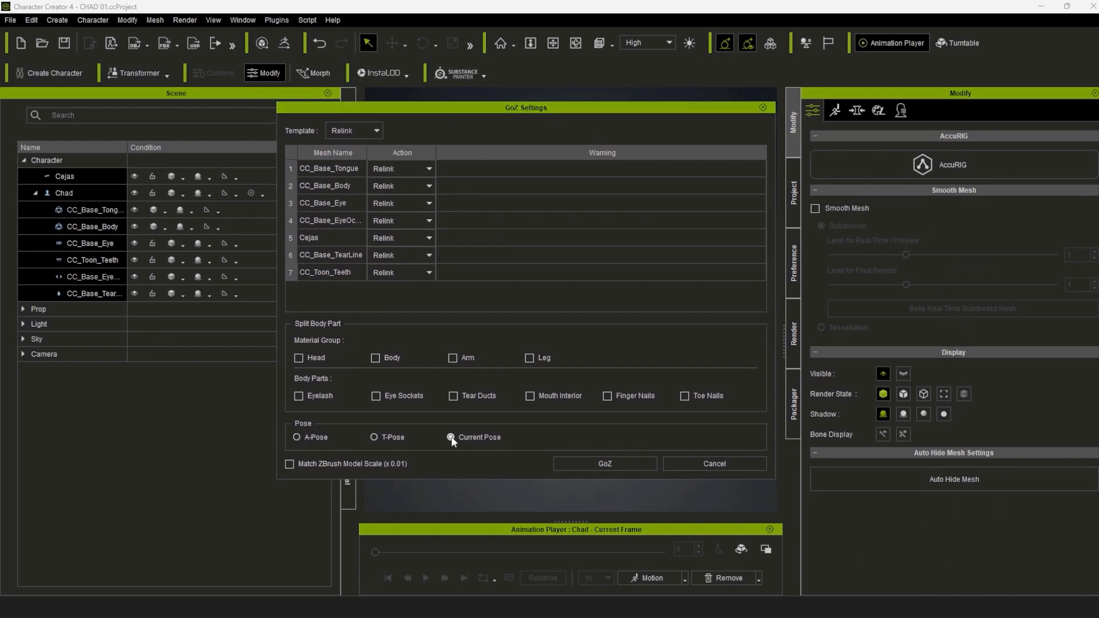
pyautogui.click(289, 464)
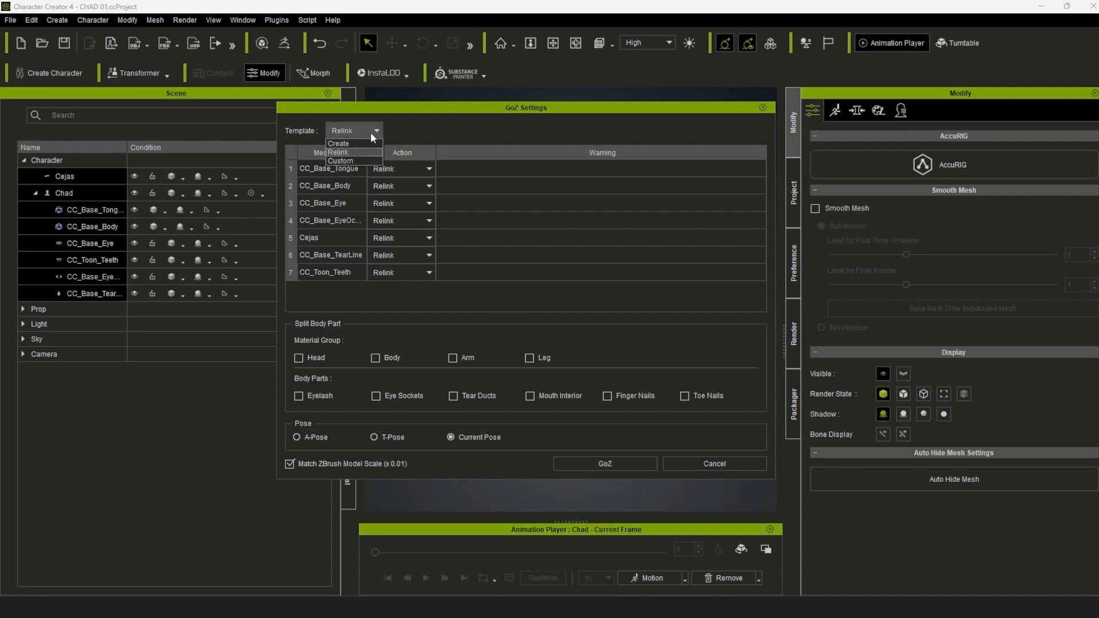
pyautogui.click(631, 466)
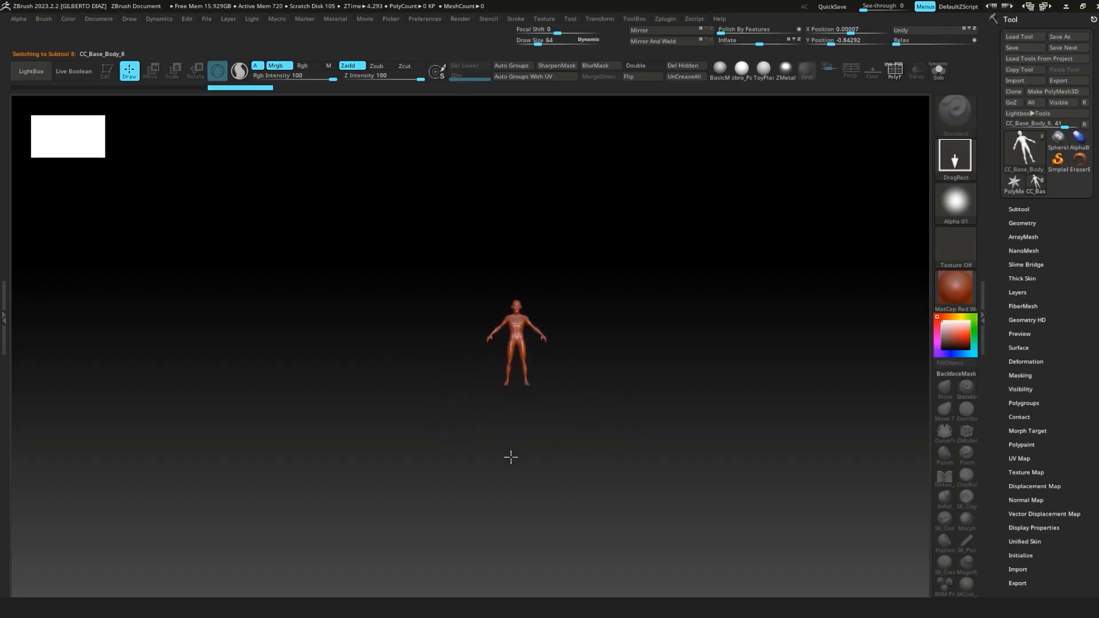
# Step: Put the imported body into edit mode in ZBrush and apply the BasicMaterial, framing the upper body
pyautogui.moveTo(731, 326)
pyautogui.mouseDown()
pyautogui.moveTo(763, 341)
pyautogui.moveTo(645, 356)
pyautogui.moveTo(726, 341)
pyautogui.moveTo(753, 436)
pyautogui.moveTo(777, 306)
pyautogui.moveTo(749, 283)
pyautogui.mouseUp()
pyautogui.press('s')
pyautogui.click(718, 71)
pyautogui.keyDown('alt'); pyautogui.moveTo(777, 246); pyautogui.dragTo(916, 293); pyautogui.keyUp('alt')
# Step: Duplicate the CC_Base_Body subtool and display the copy's polygroups and wireframe
pyautogui.click(1019, 208)
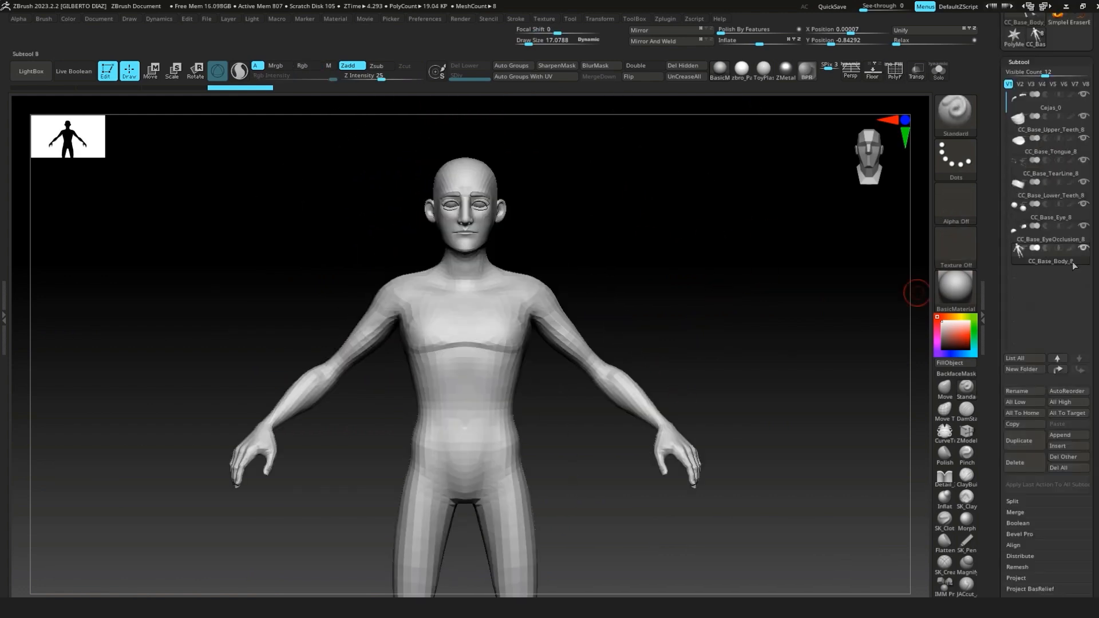
pyautogui.click(1025, 440)
pyautogui.hotkey('shift', 'f')
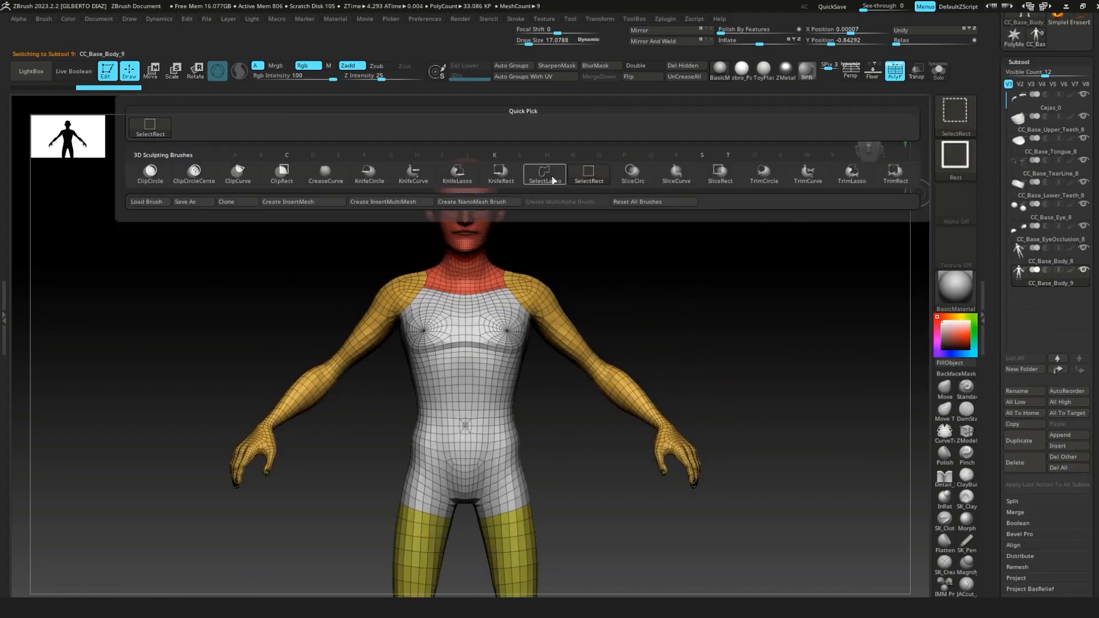
# Step: Trim the duplicated body to a sweater shape, removing the head, the hands and everything below the waist
pyautogui.keyDown('ctrl'); pyautogui.keyDown('alt'); pyautogui.keyDown('shift'); pyautogui.moveTo(666, 420); pyautogui.dragTo(715, 489); pyautogui.keyUp('shift'); pyautogui.keyUp('alt'); pyautogui.keyUp('ctrl')
pyautogui.moveTo(767, 320)
pyautogui.keyDown('alt'); pyautogui.mouseDown()
pyautogui.moveTo(790, 388)
pyautogui.moveTo(738, 260)
pyautogui.mouseUp(); pyautogui.keyUp('alt')
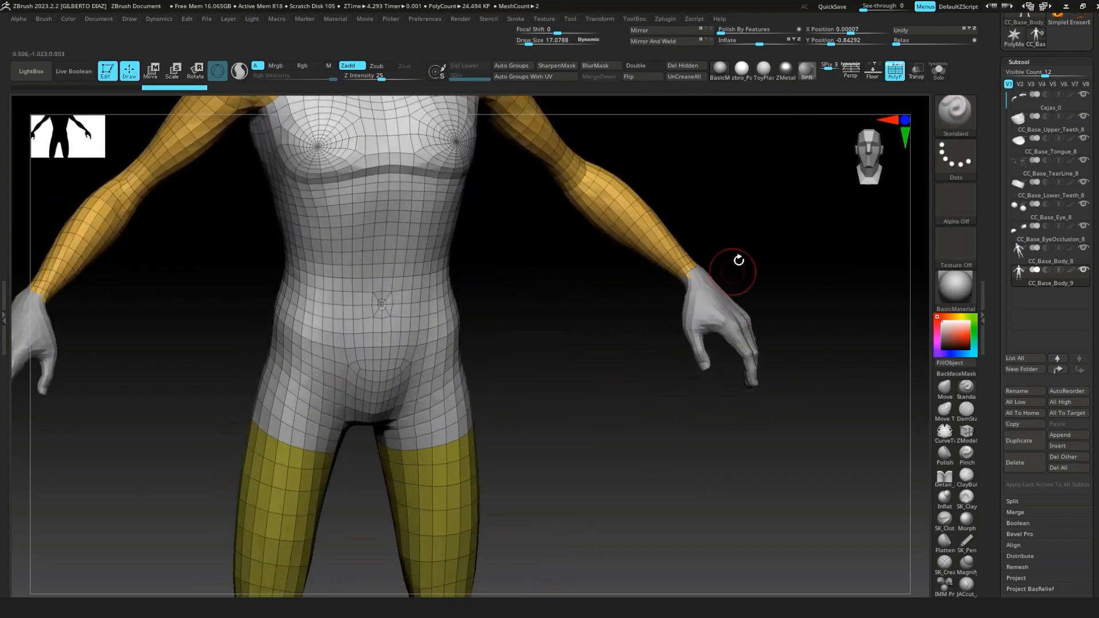
pyautogui.moveTo(618, 401); pyautogui.dragTo(891, 312)
pyautogui.keyDown('ctrl'); pyautogui.keyDown('shift'); pyautogui.moveTo(891, 312); pyautogui.dragTo(859, 354); pyautogui.keyUp('shift'); pyautogui.keyUp('ctrl')
pyautogui.keyDown('alt'); pyautogui.moveTo(297, 492); pyautogui.dragTo(371, 374); pyautogui.keyUp('alt')
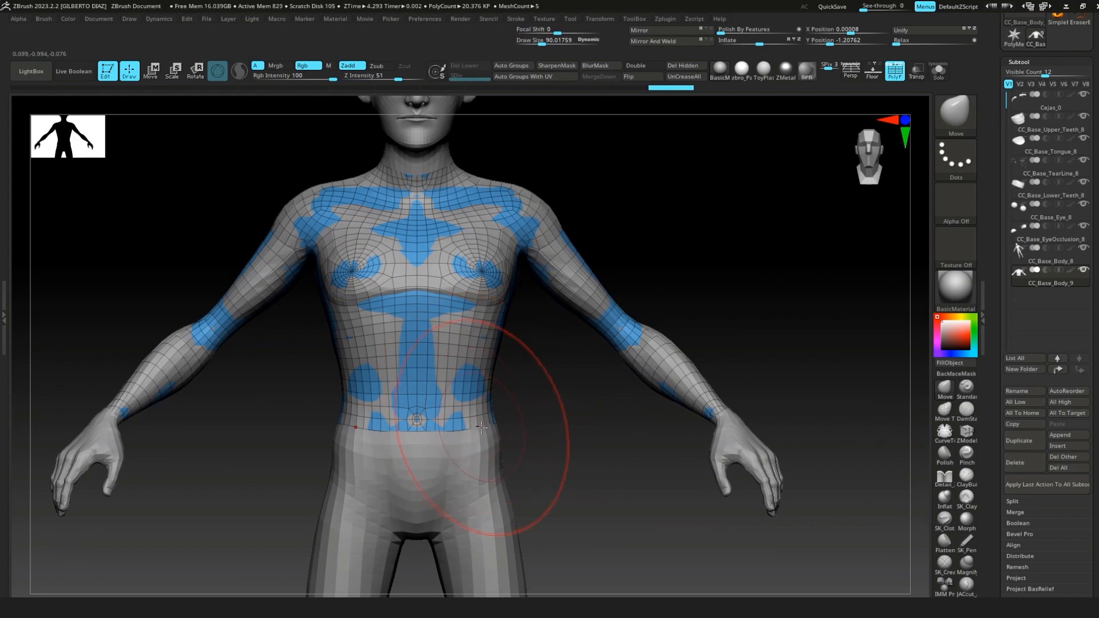
# Step: Reshape the sweater's lower hem around the front, sides and back with the Move brush
pyautogui.moveTo(481, 427); pyautogui.dragTo(487, 433)
pyautogui.moveTo(529, 420)
pyautogui.keyDown('alt'); pyautogui.mouseDown()
pyautogui.moveTo(539, 434)
pyautogui.moveTo(486, 434)
pyautogui.mouseUp(); pyautogui.keyUp('alt')
pyautogui.moveTo(466, 439); pyautogui.dragTo(506, 442)
pyautogui.moveTo(578, 437); pyautogui.dragTo(859, 435)
pyautogui.moveTo(561, 428); pyautogui.dragTo(560, 438)
pyautogui.moveTo(536, 426); pyautogui.dragTo(536, 431)
pyautogui.keyDown('alt'); pyautogui.moveTo(441, 452); pyautogui.dragTo(466, 475); pyautogui.keyUp('alt')
pyautogui.moveTo(457, 515); pyautogui.dragTo(463, 423)
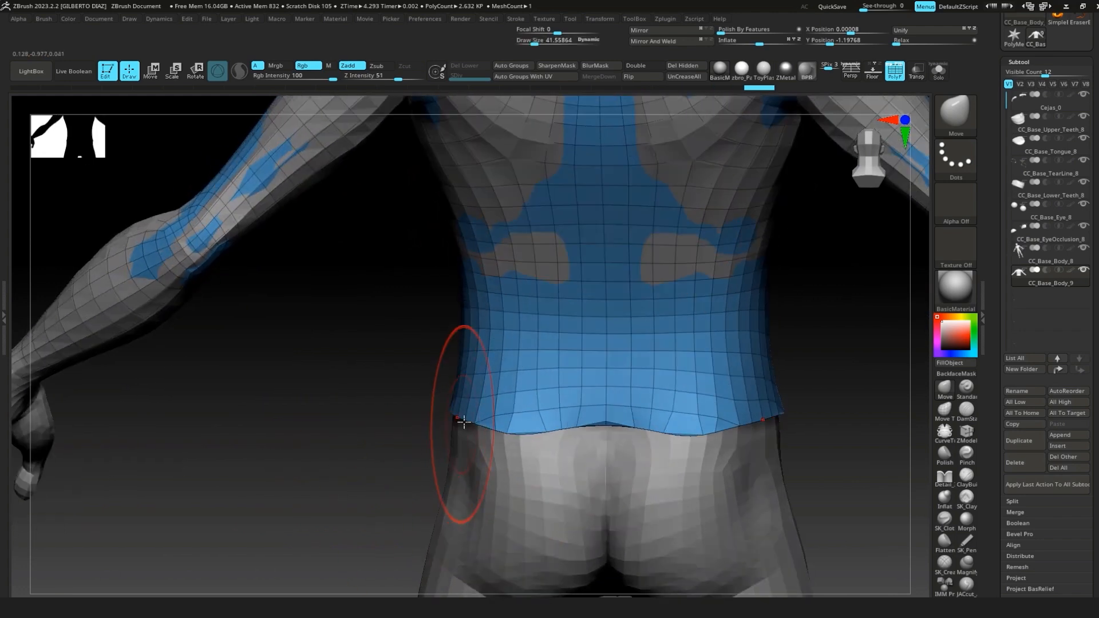
pyautogui.press('f')
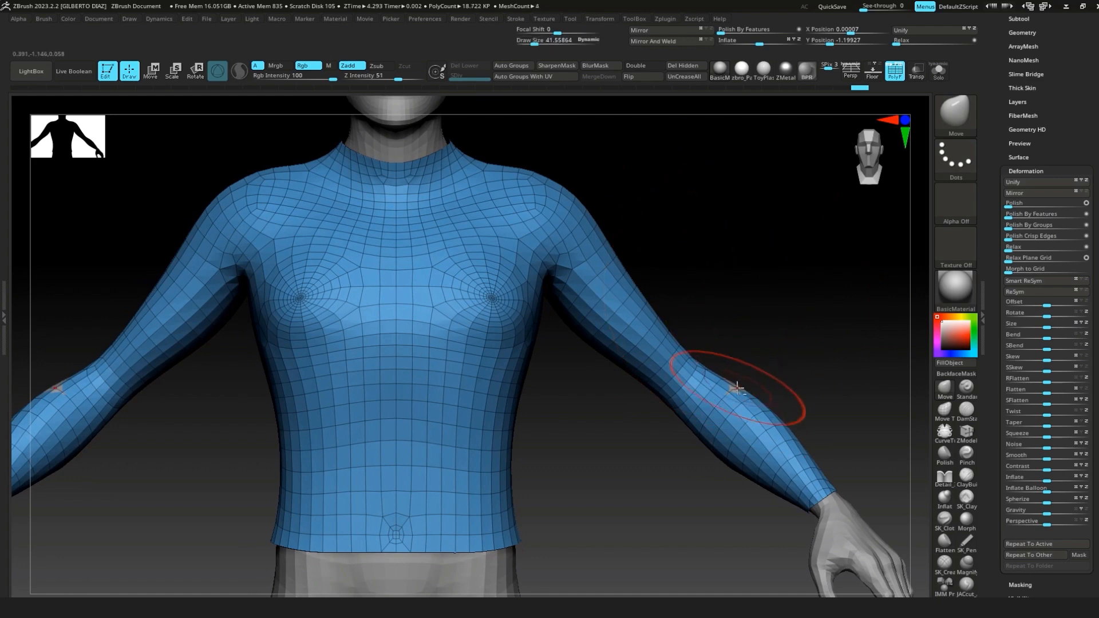
# Step: Remesh the sweater with ZRemesher using a target polygon count of 2.7927
pyautogui.moveTo(998, 58); pyautogui.dragTo(995, 121)
pyautogui.click(1024, 92)
pyautogui.moveTo(1078, 344); pyautogui.dragTo(1079, 334)
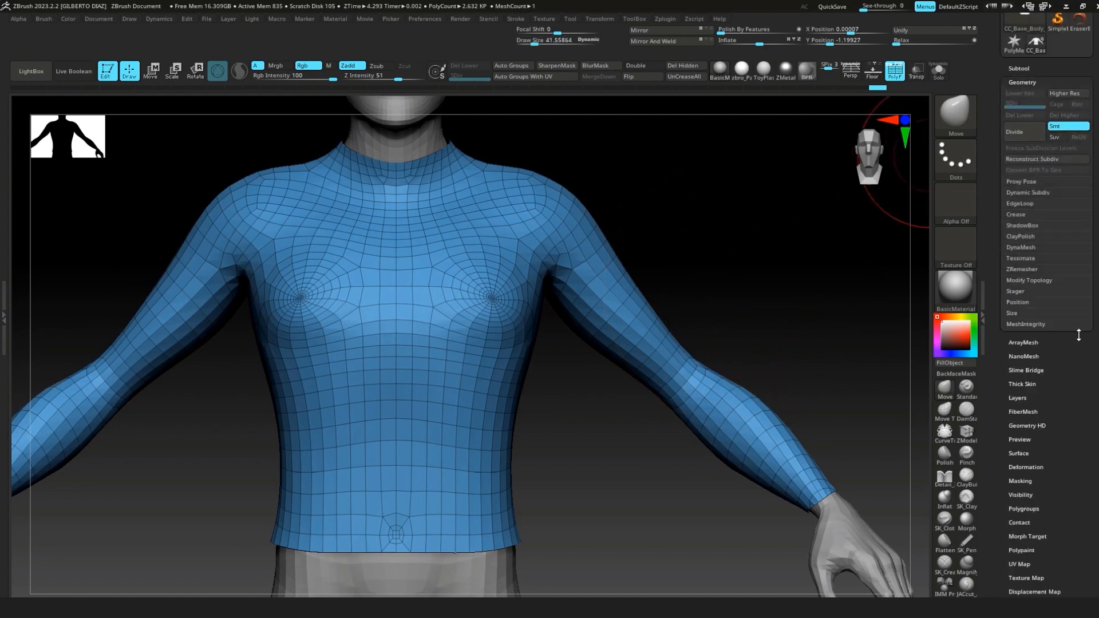
pyautogui.click(1022, 269)
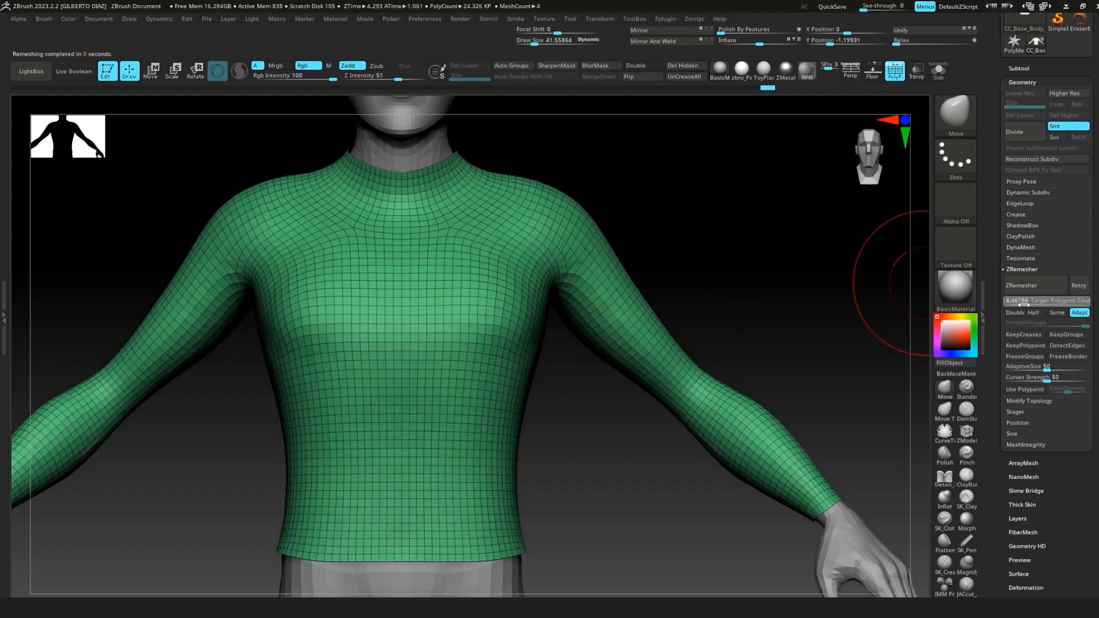
pyautogui.click(1028, 292)
# Step: Extrude the sweater's open neckline edge with the ZModeler brush to form the collar band
pyautogui.keyDown('alt'); pyautogui.moveTo(808, 312); pyautogui.dragTo(715, 303); pyautogui.keyUp('alt')
pyautogui.keyDown('shift'); pyautogui.moveTo(584, 332); pyautogui.dragTo(596, 387); pyautogui.keyUp('shift')
pyautogui.moveTo(859, 274); pyautogui.dragTo(832, 466)
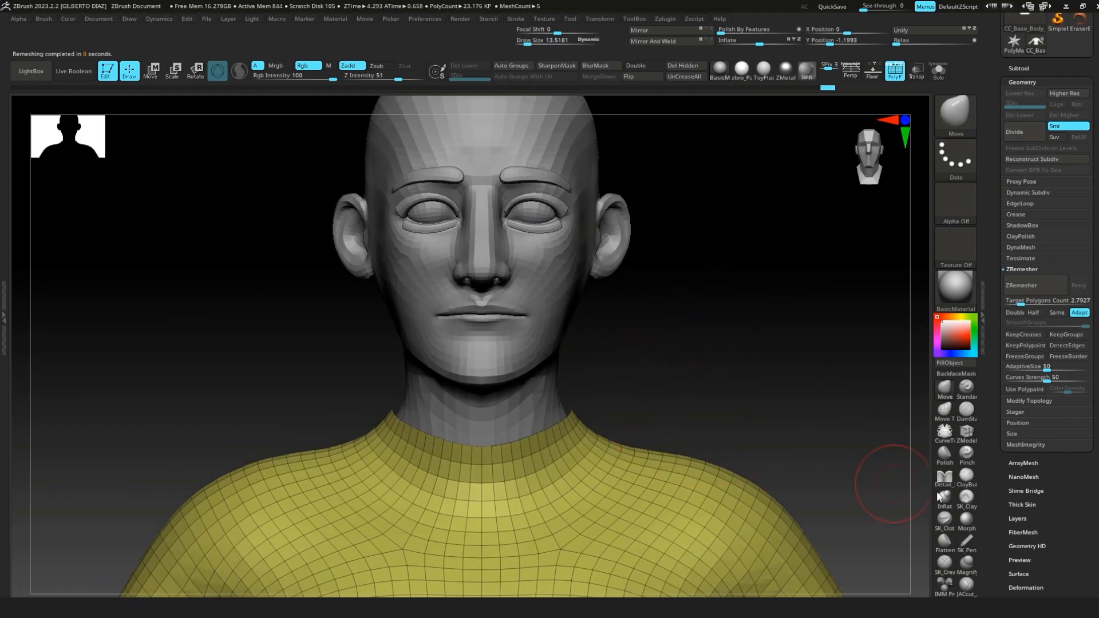
pyautogui.keyDown('alt'); pyautogui.moveTo(881, 115); pyautogui.dragTo(704, 395); pyautogui.keyUp('alt')
pyautogui.keyDown('alt'); pyautogui.moveTo(847, 355); pyautogui.dragTo(635, 332); pyautogui.keyUp('alt')
pyautogui.press('space')
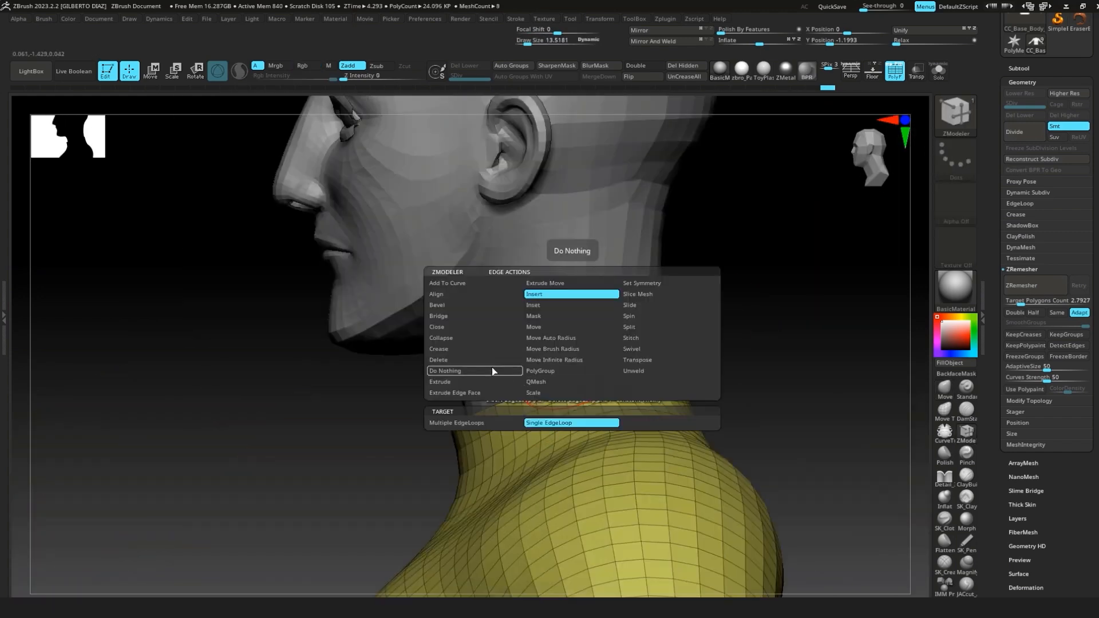
pyautogui.click(460, 381)
pyautogui.click(591, 434)
pyautogui.keyDown('alt'); pyautogui.moveTo(834, 241); pyautogui.dragTo(815, 292); pyautogui.keyUp('alt')
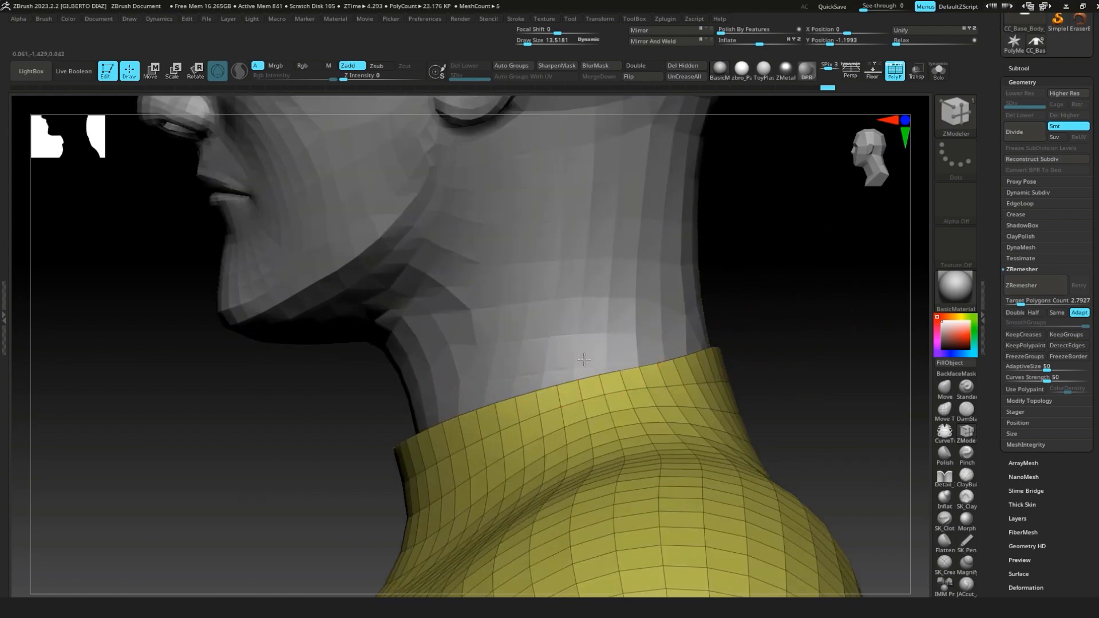
pyautogui.moveTo(582, 348); pyautogui.dragTo(736, 327)
pyautogui.press('space')
pyautogui.click(564, 305)
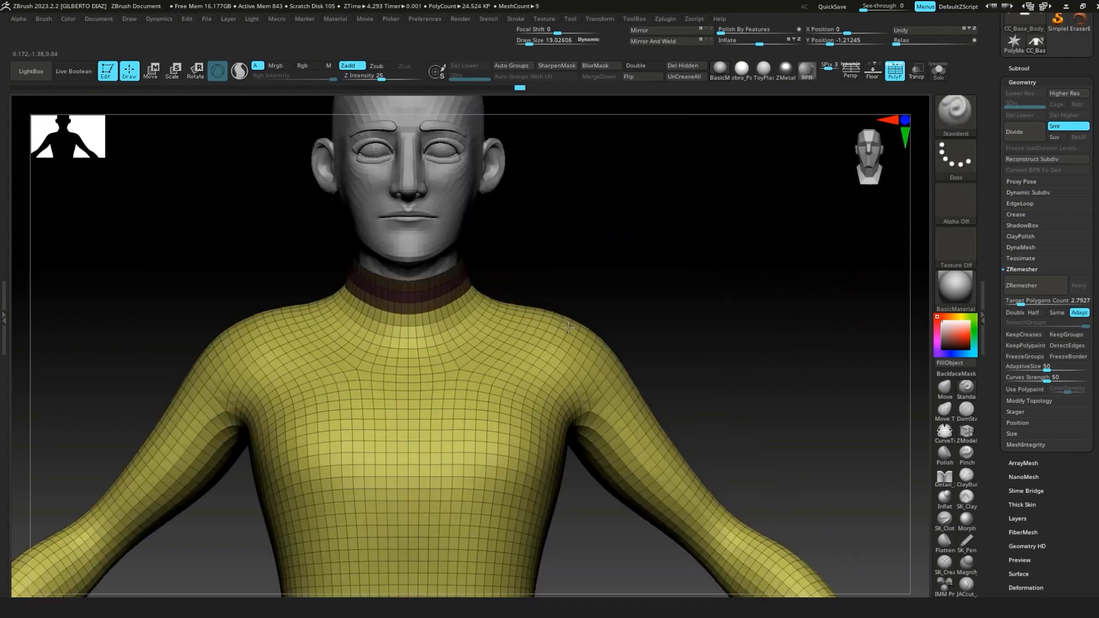
# Step: Examine the sweater's fit on the body without the wireframe, including the collar, cuffs and hem
pyautogui.moveTo(567, 328)
pyautogui.mouseDown(button='right')
pyautogui.moveTo(486, 403)
pyautogui.moveTo(609, 314)
pyautogui.moveTo(555, 385)
pyautogui.moveTo(797, 223)
pyautogui.moveTo(665, 338)
pyautogui.mouseUp(button='right')
pyautogui.press('s')
pyautogui.moveTo(597, 368); pyautogui.dragTo(593, 368)
pyautogui.moveTo(813, 372)
pyautogui.mouseDown(button='right')
pyautogui.moveTo(722, 386)
pyautogui.moveTo(509, 189)
pyautogui.mouseUp(button='right')
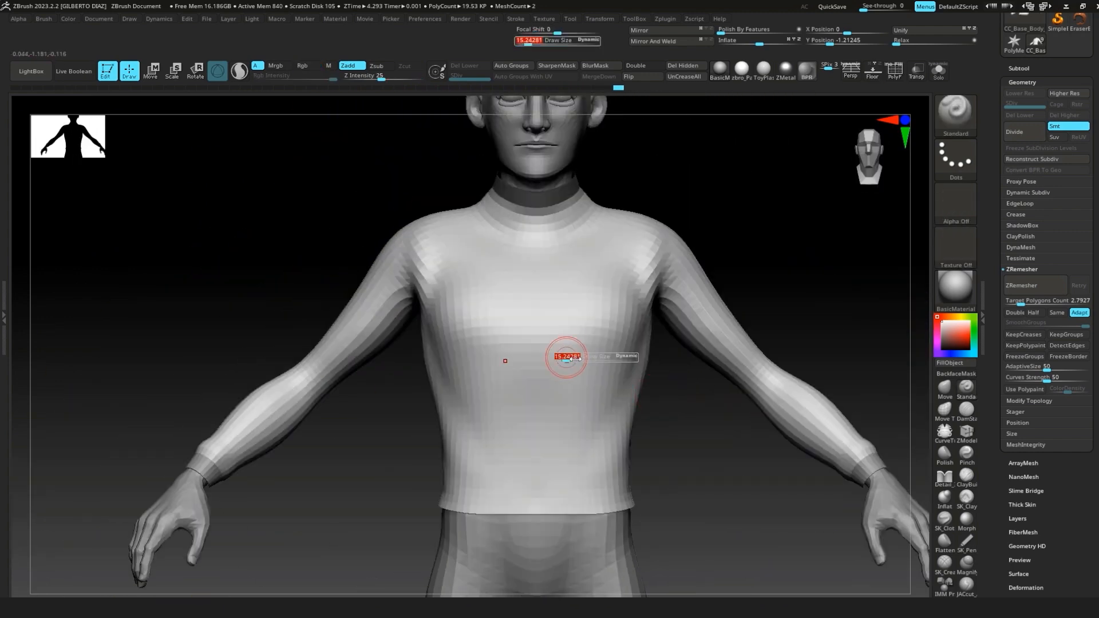
pyautogui.keyDown('alt'); pyautogui.moveTo(699, 444); pyautogui.dragTo(648, 376, button='right'); pyautogui.keyUp('alt')
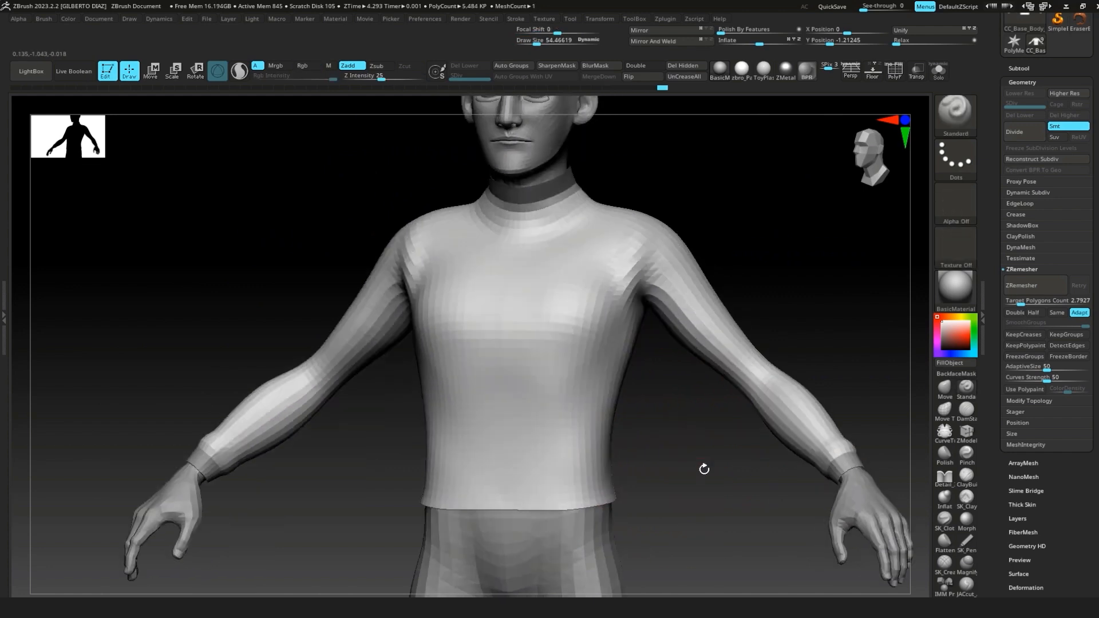
pyautogui.moveTo(704, 469)
pyautogui.keyDown('ctrl'); pyautogui.mouseDown(button='right')
pyautogui.moveTo(761, 358)
pyautogui.moveTo(689, 336)
pyautogui.moveTo(748, 340)
pyautogui.moveTo(738, 324)
pyautogui.mouseUp(button='right'); pyautogui.keyUp('ctrl')
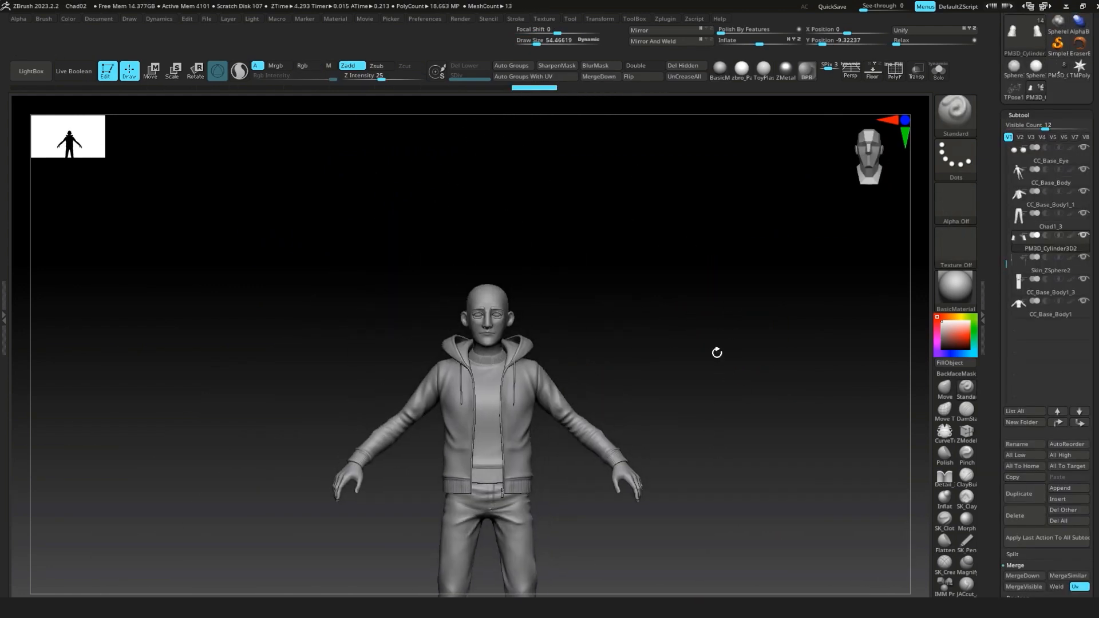
# Step: Examine the finished Chad02 outfit sculpt, viewing the pants on their own and together with all the other subtools
pyautogui.moveTo(717, 352)
pyautogui.keyDown('ctrl'); pyautogui.mouseDown(button='right')
pyautogui.moveTo(743, 311)
pyautogui.moveTo(696, 316)
pyautogui.moveTo(768, 218)
pyautogui.moveTo(768, 284)
pyautogui.moveTo(726, 286)
pyautogui.moveTo(821, 275)
pyautogui.moveTo(885, 248)
pyautogui.mouseUp(button='right'); pyautogui.keyUp('ctrl')
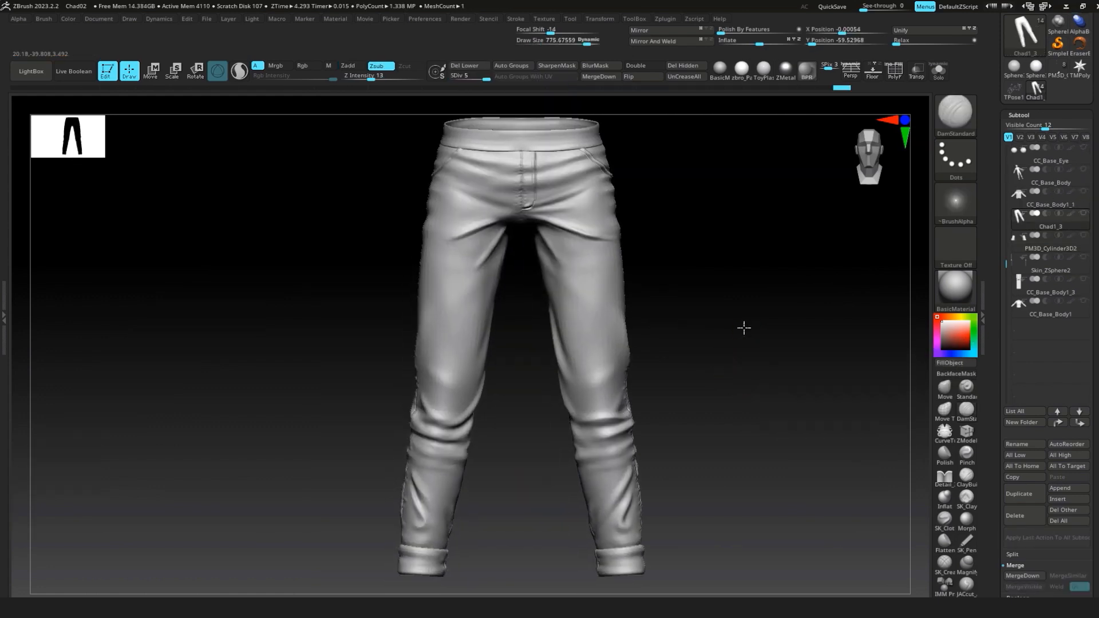
pyautogui.moveTo(743, 326); pyautogui.dragTo(813, 327, button='right')
pyautogui.keyDown('shift'); pyautogui.click(1082, 215); pyautogui.keyUp('shift')
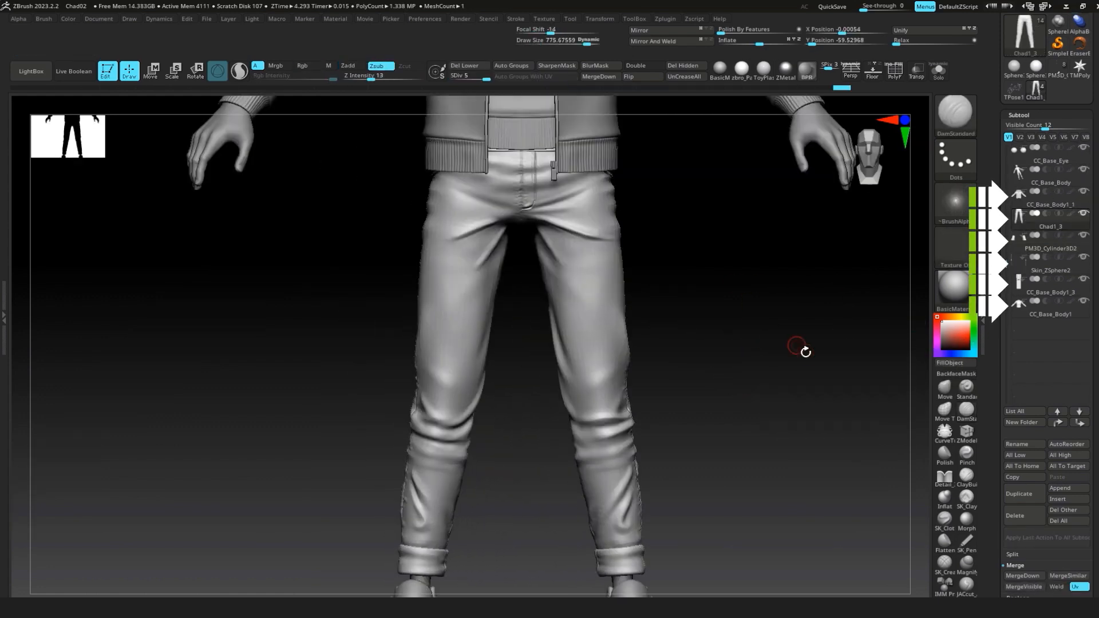
pyautogui.press('f')
pyautogui.moveTo(704, 424); pyautogui.dragTo(662, 443, button='right')
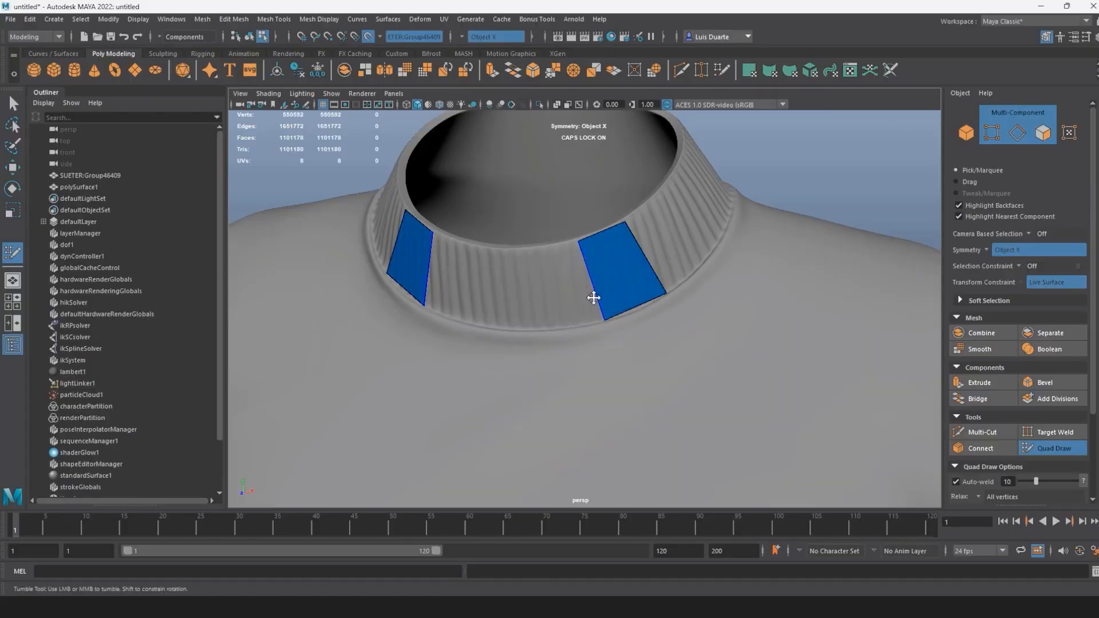
# Step: Switch to Maya and Quad Draw new faces at the front centre of the sweater's ribbed collar and just below it
pyautogui.scroll(2, 593, 297)
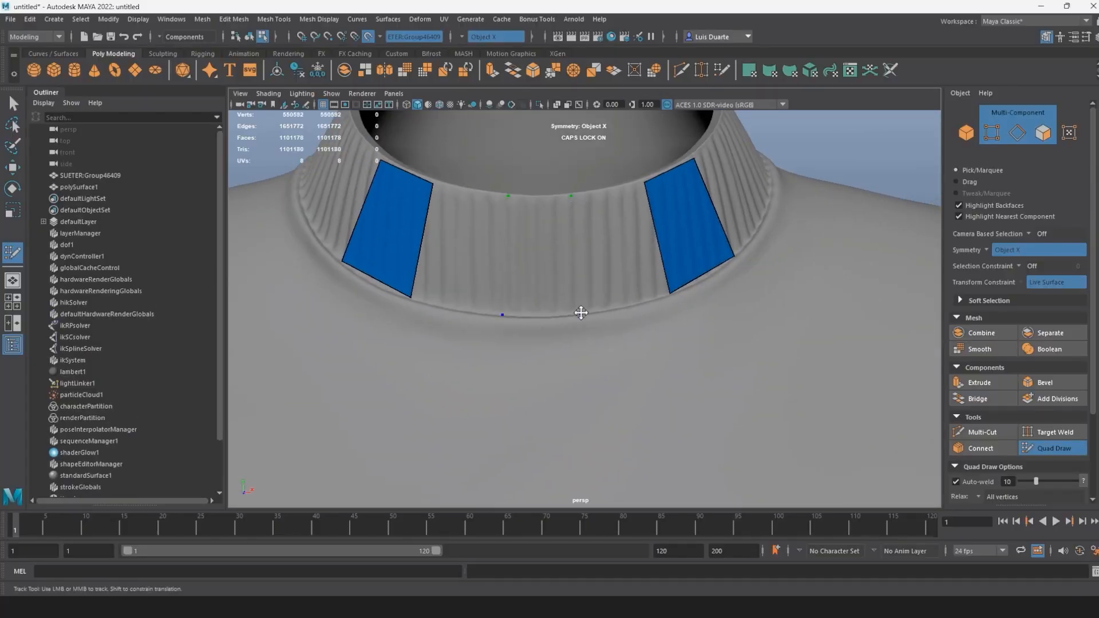
pyautogui.moveTo(572, 194); pyautogui.dragTo(600, 319)
pyautogui.keyDown('alt'); pyautogui.moveTo(614, 307); pyautogui.dragTo(563, 350, button='middle'); pyautogui.keyUp('alt')
pyautogui.click(567, 407)
pyautogui.click(611, 400)
pyautogui.keyDown('shift'); pyautogui.click(589, 375); pyautogui.keyUp('shift')
# Step: Extend the Quad Draw retopology with more quads around the base of the collar onto the chest
pyautogui.moveTo(589, 375)
pyautogui.keyDown('alt'); pyautogui.mouseDown()
pyautogui.moveTo(563, 372)
pyautogui.moveTo(542, 346)
pyautogui.mouseUp(); pyautogui.keyUp('alt')
pyautogui.click(604, 312)
pyautogui.keyDown('shift'); pyautogui.click(552, 315); pyautogui.keyUp('shift')
pyautogui.keyDown('alt'); pyautogui.moveTo(577, 389); pyautogui.dragTo(584, 362); pyautogui.keyUp('alt')
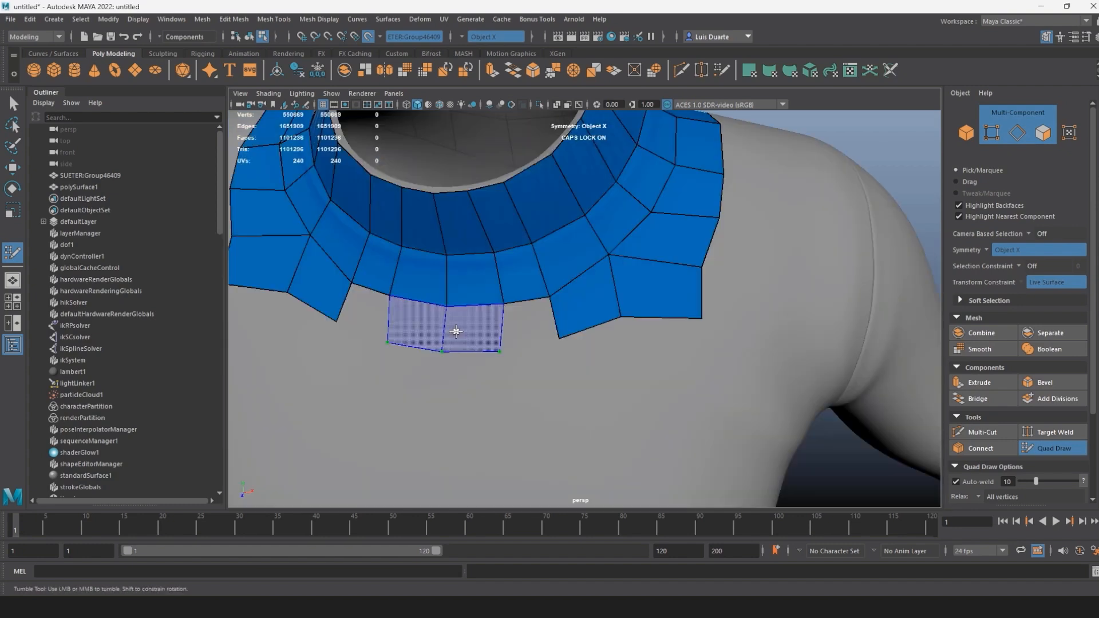
pyautogui.scroll(-3, 454, 324)
pyautogui.keyDown('alt'); pyautogui.moveTo(515, 286); pyautogui.dragTo(595, 238); pyautogui.keyUp('alt')
pyautogui.scroll(3, 630, 272)
# Step: Switch to the UV Editing workspace and optimize the UVs of one of the sweater's sleeve shells
pyautogui.click(1087, 22)
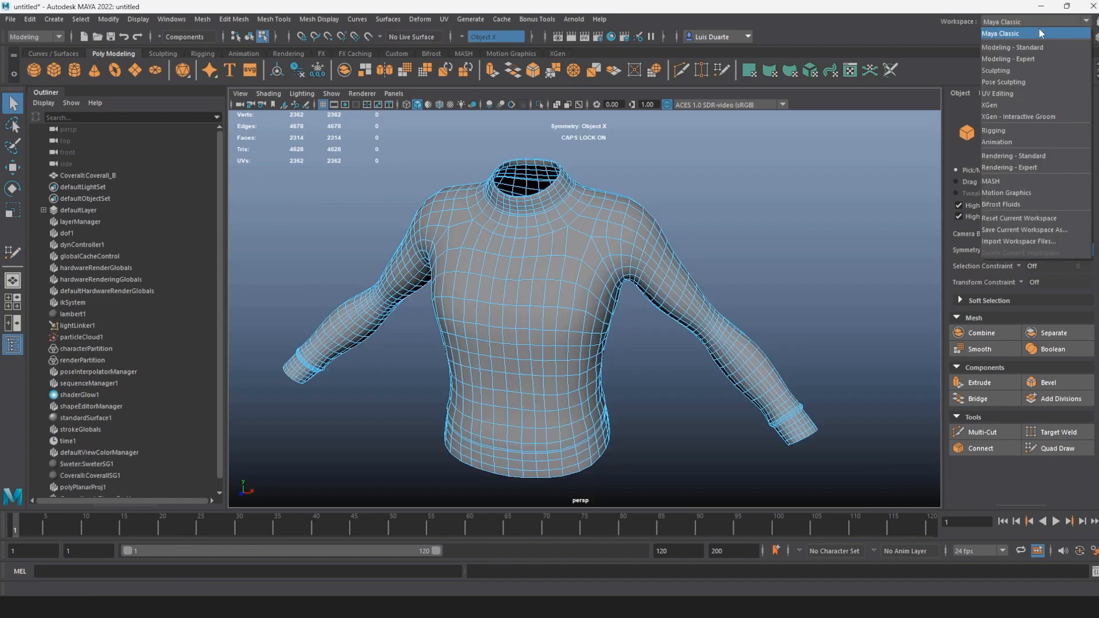
pyautogui.click(998, 93)
pyautogui.scroll(6, 435, 311)
pyautogui.doubleClick(434, 311)
pyautogui.keyDown('alt'); pyautogui.moveTo(435, 311); pyautogui.dragTo(356, 191); pyautogui.keyUp('alt')
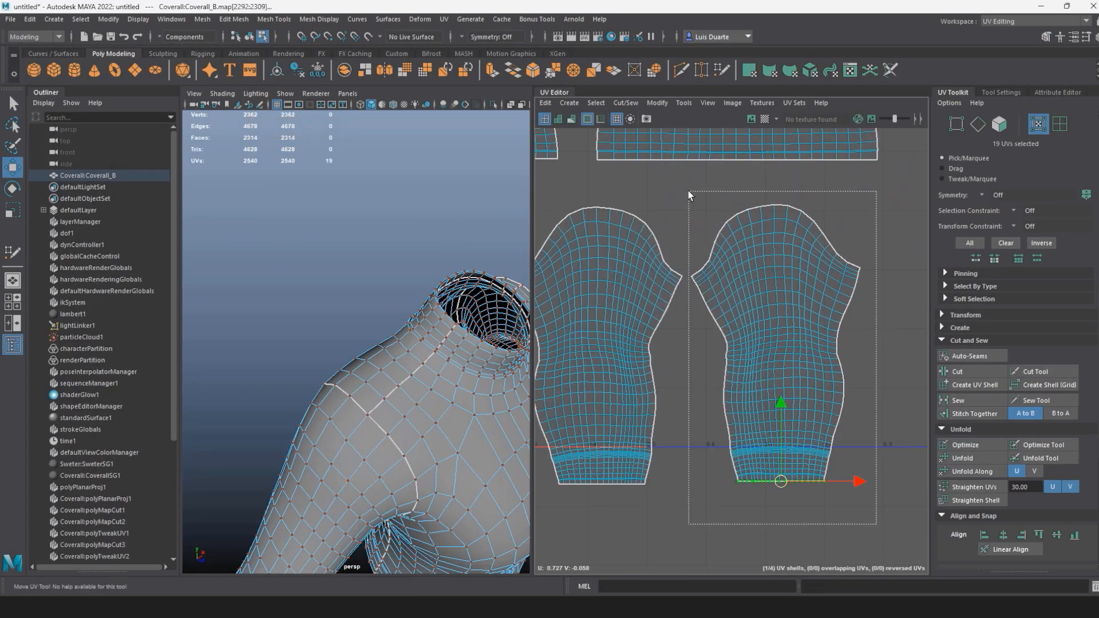
pyautogui.click(973, 442)
# Step: Select the sleeve's whole UV shell and rotate it 90 degrees clockwise
pyautogui.scroll(-3, 763, 396)
pyautogui.moveTo(760, 358); pyautogui.dragTo(710, 339, button='right')
pyautogui.click(763, 356)
pyautogui.scroll(-4, 1041, 497)
pyautogui.click(967, 177)
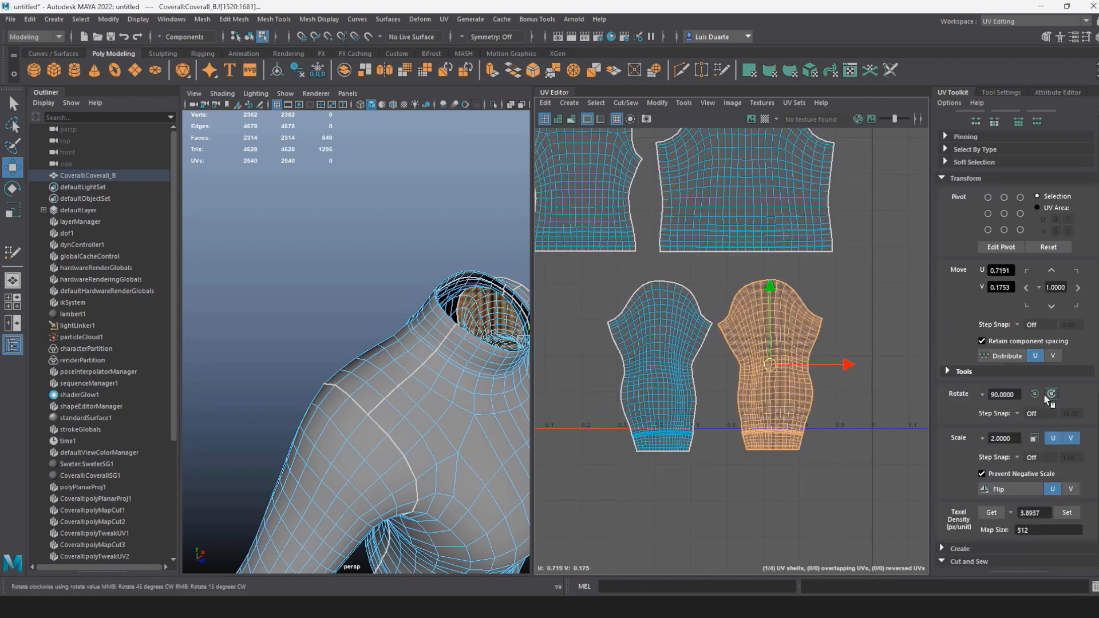
pyautogui.click(1048, 393)
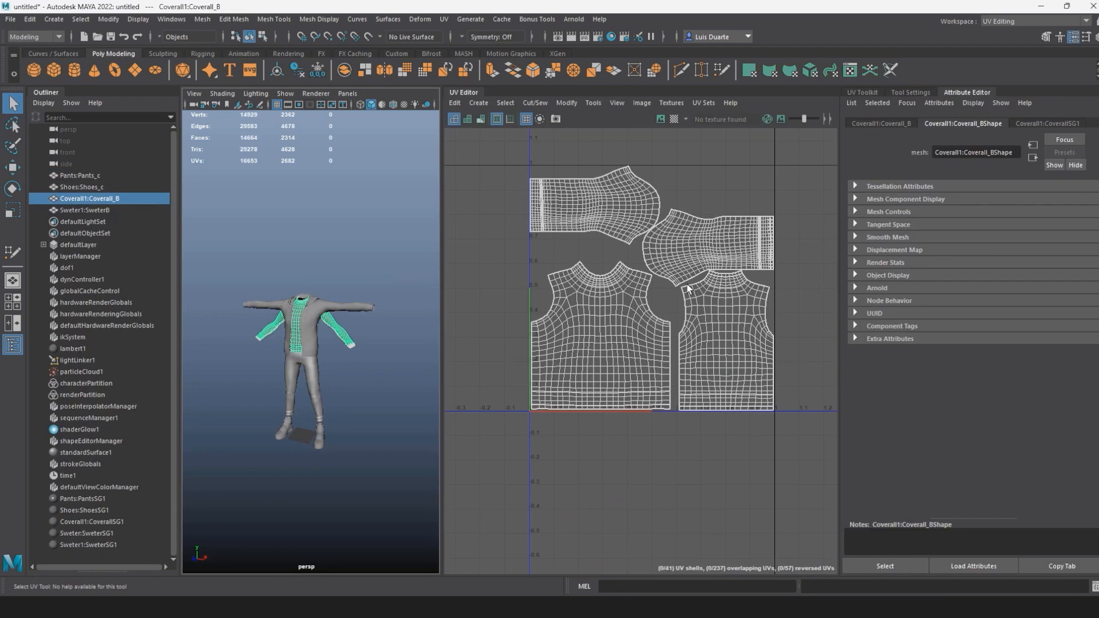
# Step: Examine the finished UV layouts of the pants and shoes alongside the full outfit
pyautogui.click(298, 417)
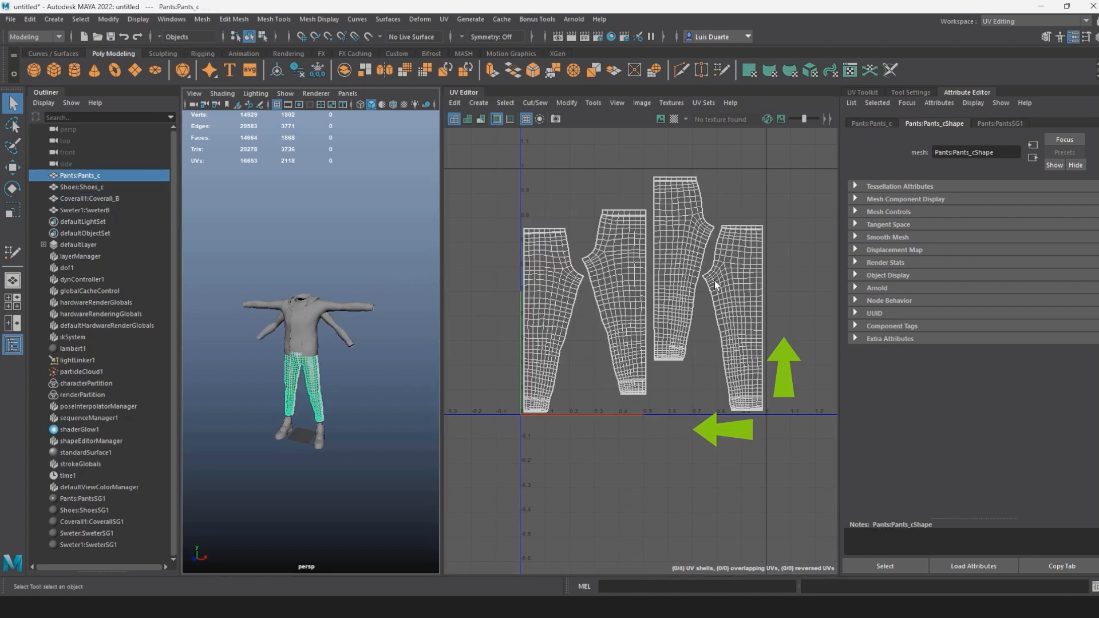
pyautogui.click(295, 440)
pyautogui.keyDown('alt'); pyautogui.moveTo(296, 439); pyautogui.dragTo(274, 380); pyautogui.keyUp('alt')
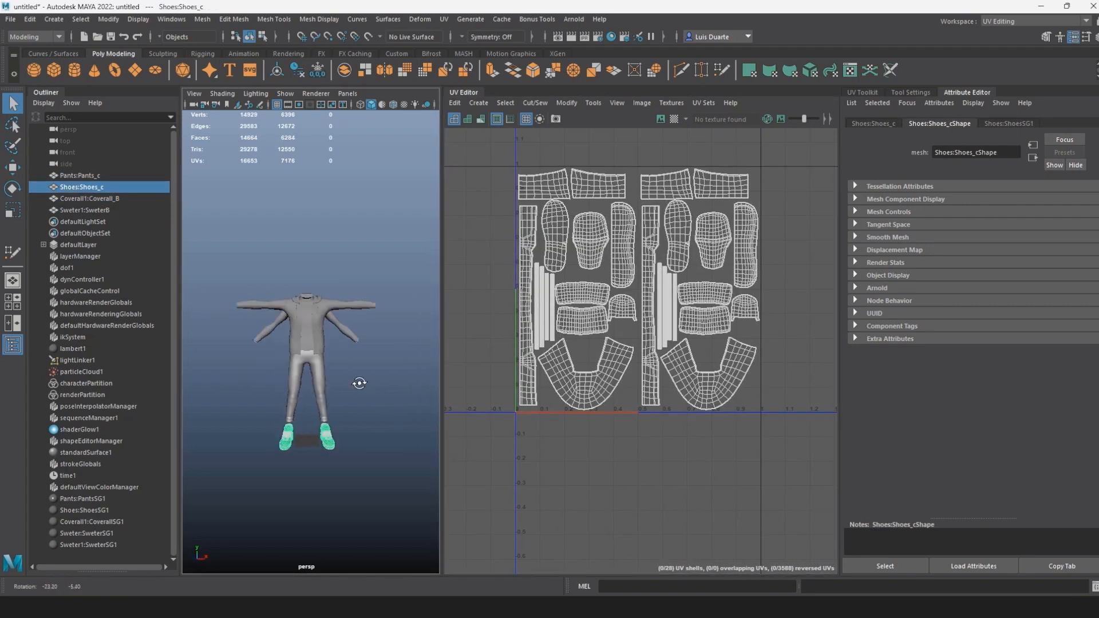
pyautogui.click(346, 337)
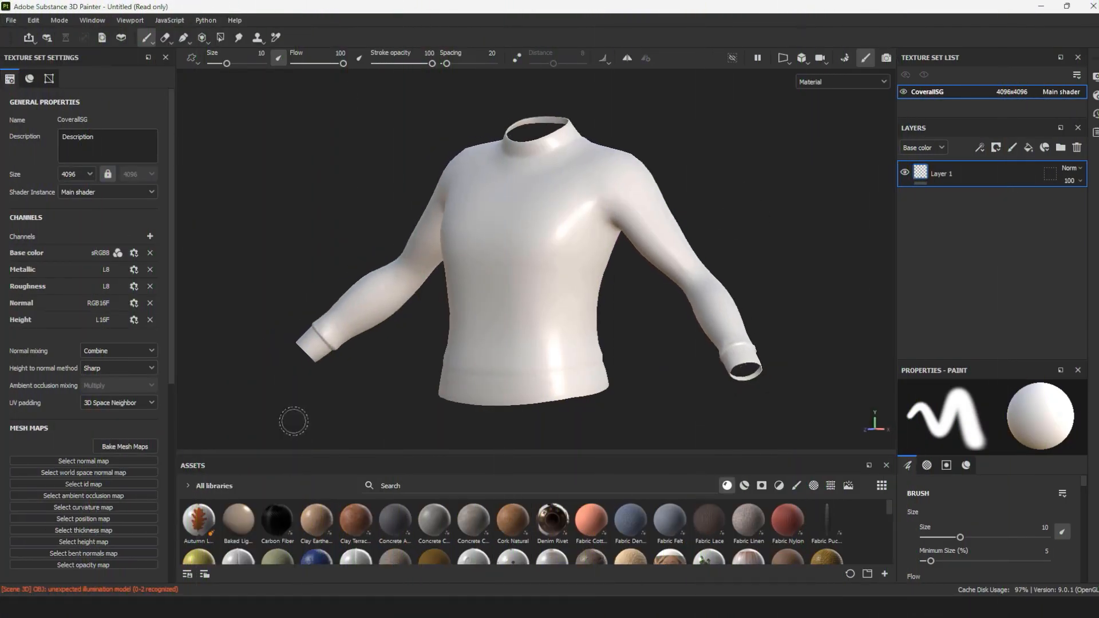
# Step: In Substance 3D Painter, bake the mesh maps of the CoverallSG texture set at an output size of 4096
pyautogui.click(139, 445)
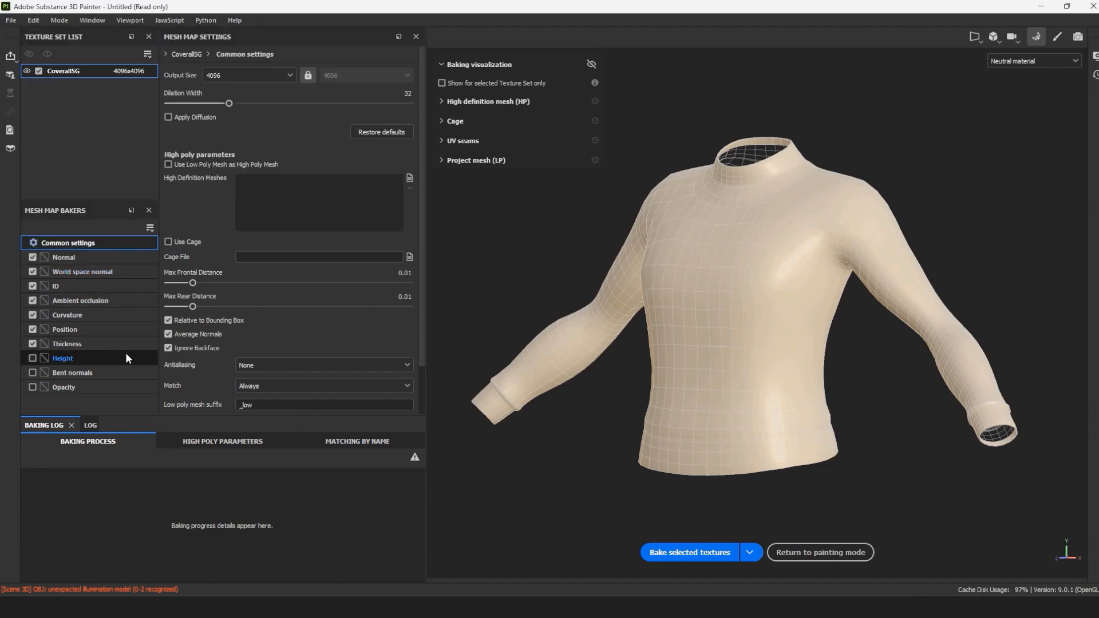
pyautogui.click(290, 76)
pyautogui.click(226, 171)
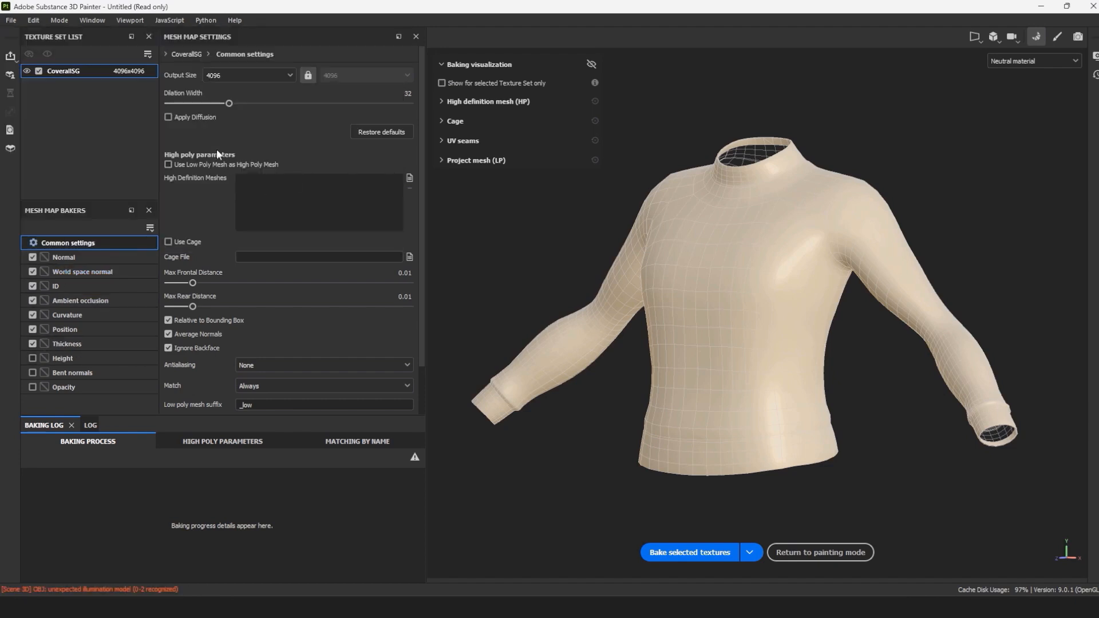
pyautogui.click(694, 552)
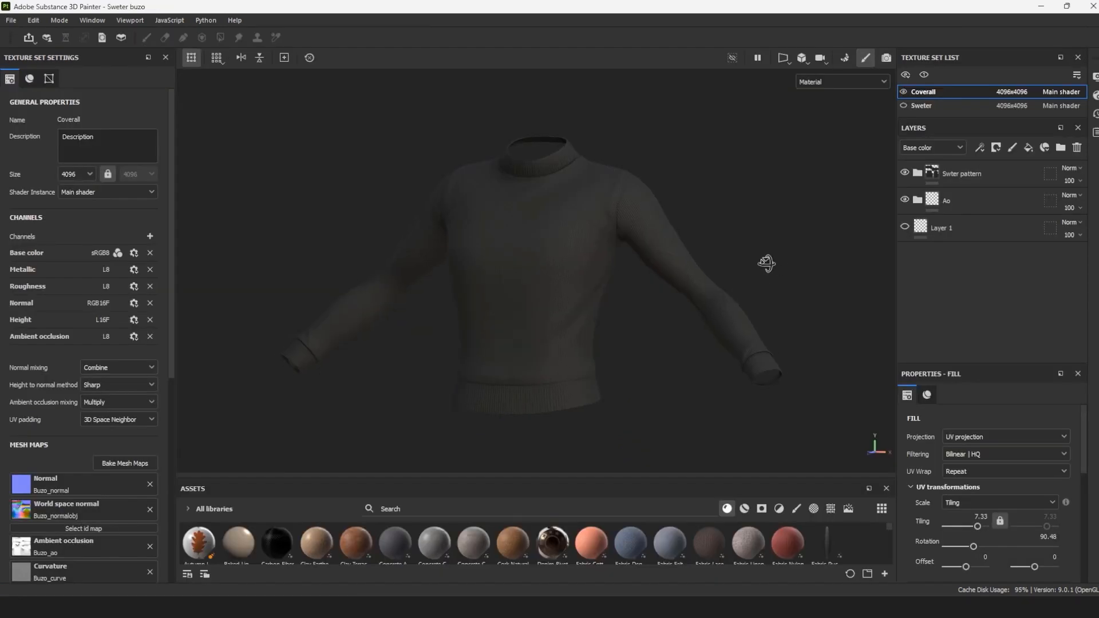
# Step: Examine the textured sweater and plaid hooded jacket in the Sweter buzo project, including the knit collar, hood and drawstrings
pyautogui.keyDown('alt'); pyautogui.moveTo(766, 263); pyautogui.dragTo(734, 256); pyautogui.keyUp('alt')
pyautogui.scroll(3, 734, 256)
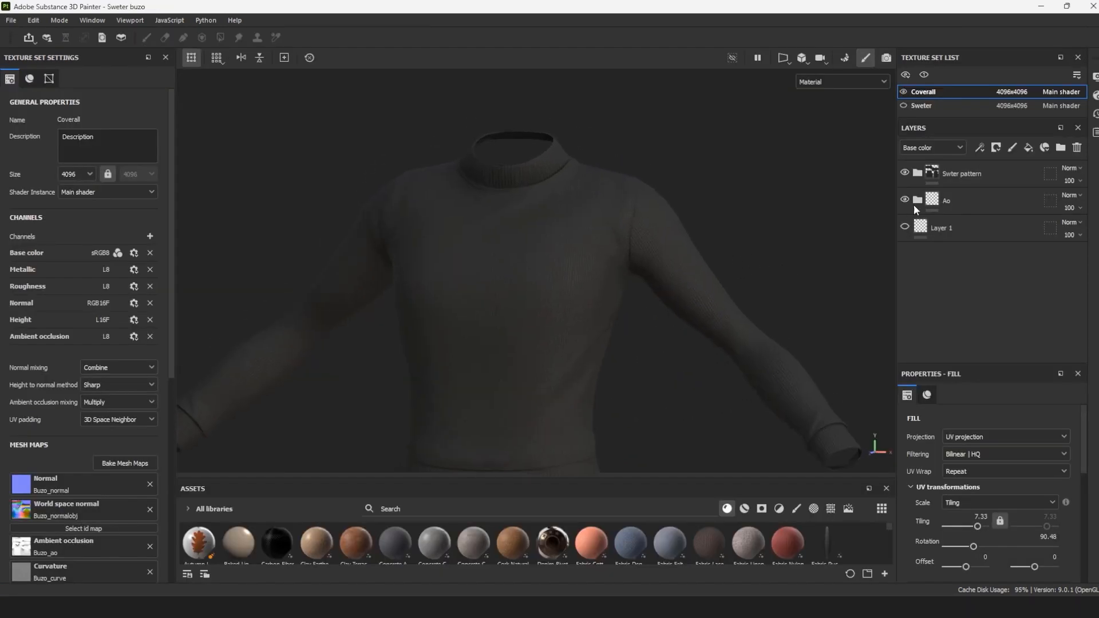
pyautogui.click(904, 173)
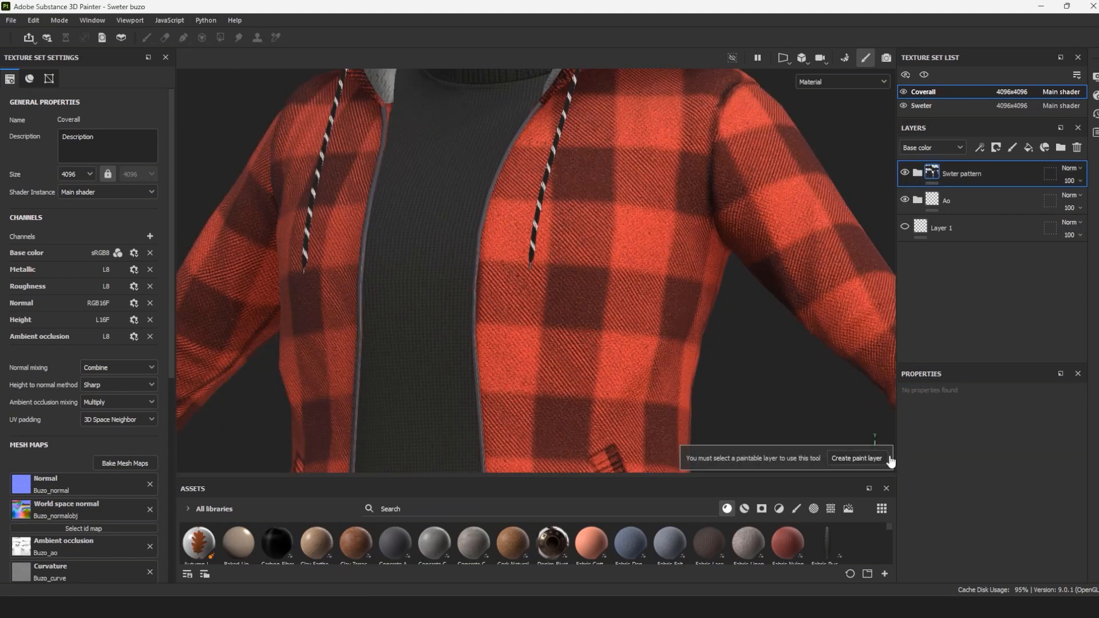
pyautogui.keyDown('alt'); pyautogui.moveTo(657, 316); pyautogui.dragTo(665, 418, button='middle'); pyautogui.keyUp('alt')
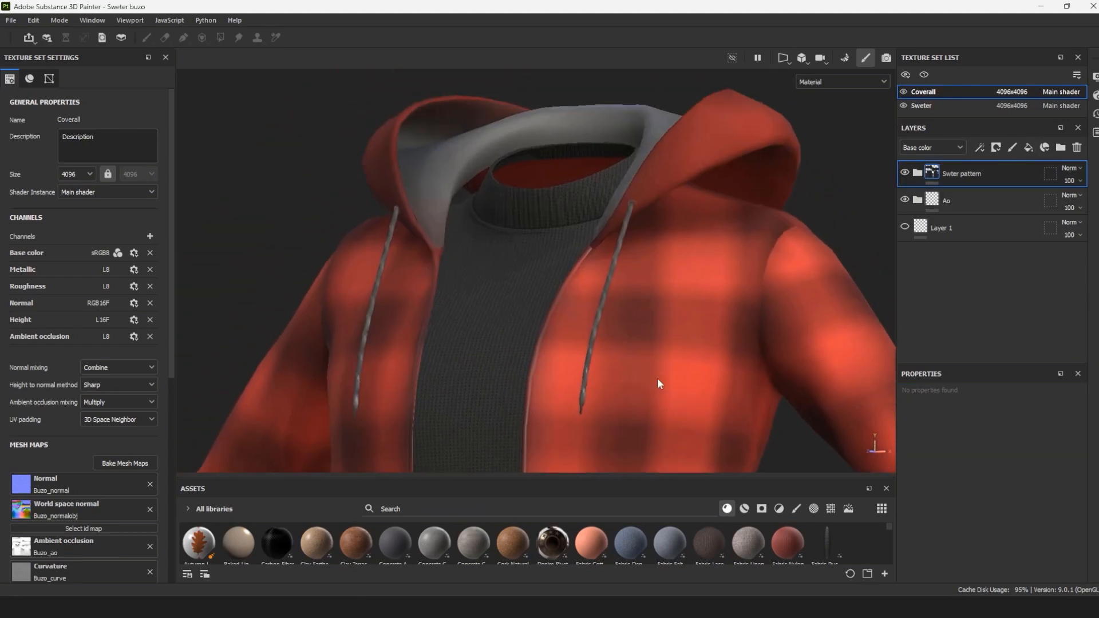
pyautogui.keyDown('alt'); pyautogui.moveTo(665, 417); pyautogui.dragTo(571, 245, button='right'); pyautogui.keyUp('alt')
pyautogui.keyDown('alt'); pyautogui.moveTo(572, 245); pyautogui.dragTo(644, 309); pyautogui.keyUp('alt')
pyautogui.keyDown('alt'); pyautogui.moveTo(644, 309); pyautogui.dragTo(654, 334, button='right'); pyautogui.keyUp('alt')
pyautogui.keyDown('alt'); pyautogui.moveTo(720, 348); pyautogui.dragTo(716, 279); pyautogui.keyUp('alt')
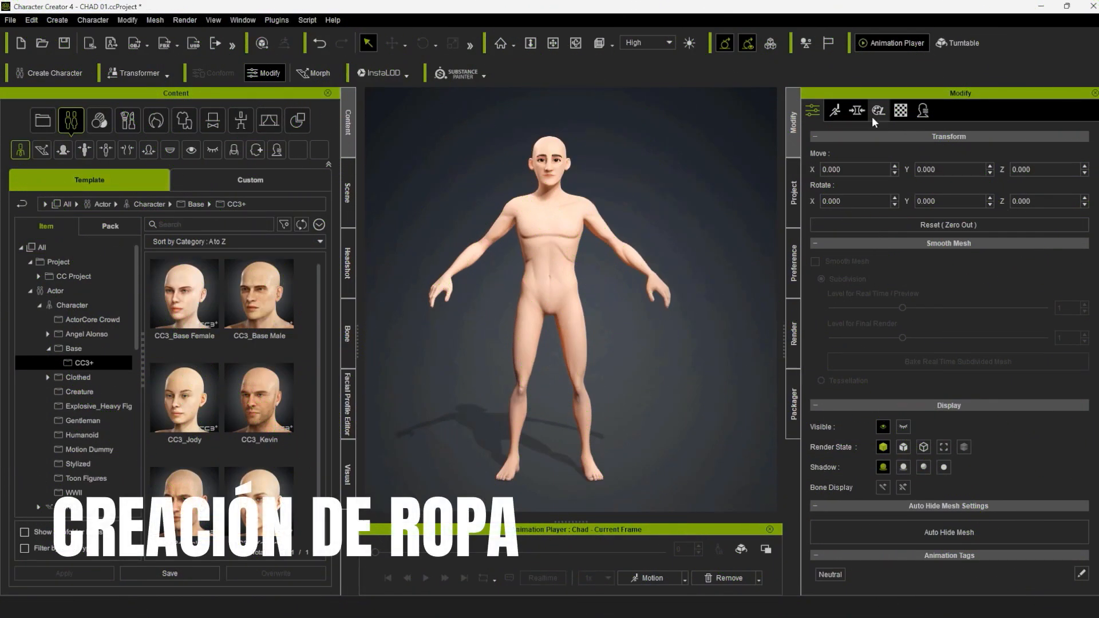
# Step: In Character Creator, import the Coverall sweater OBJ as an accessory onto the Chad character
pyautogui.click(58, 20)
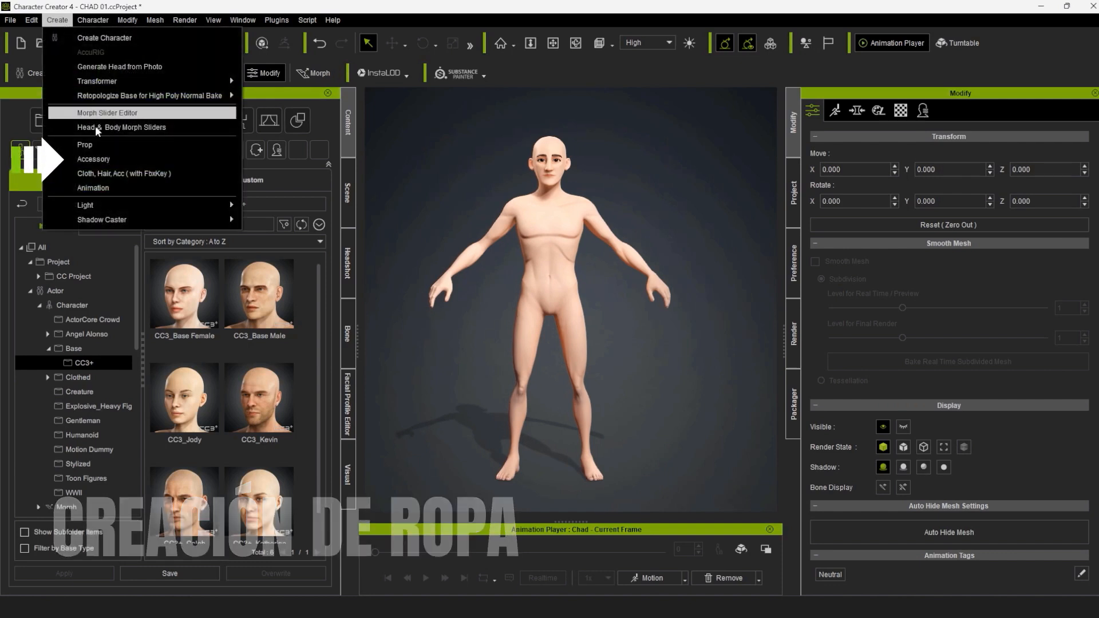
pyautogui.click(86, 157)
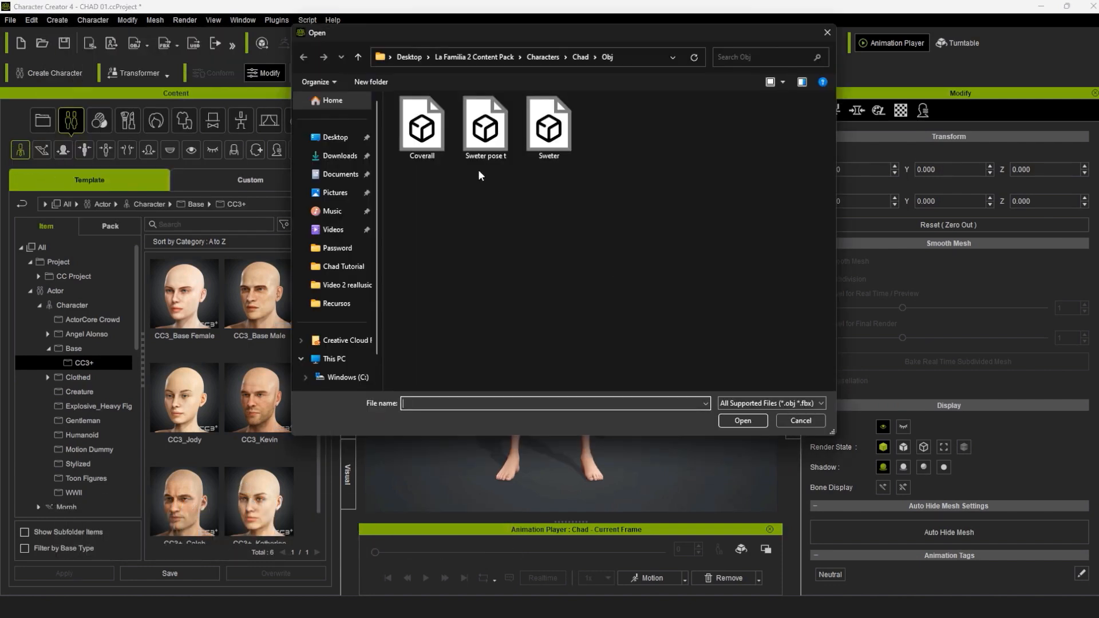
pyautogui.click(750, 423)
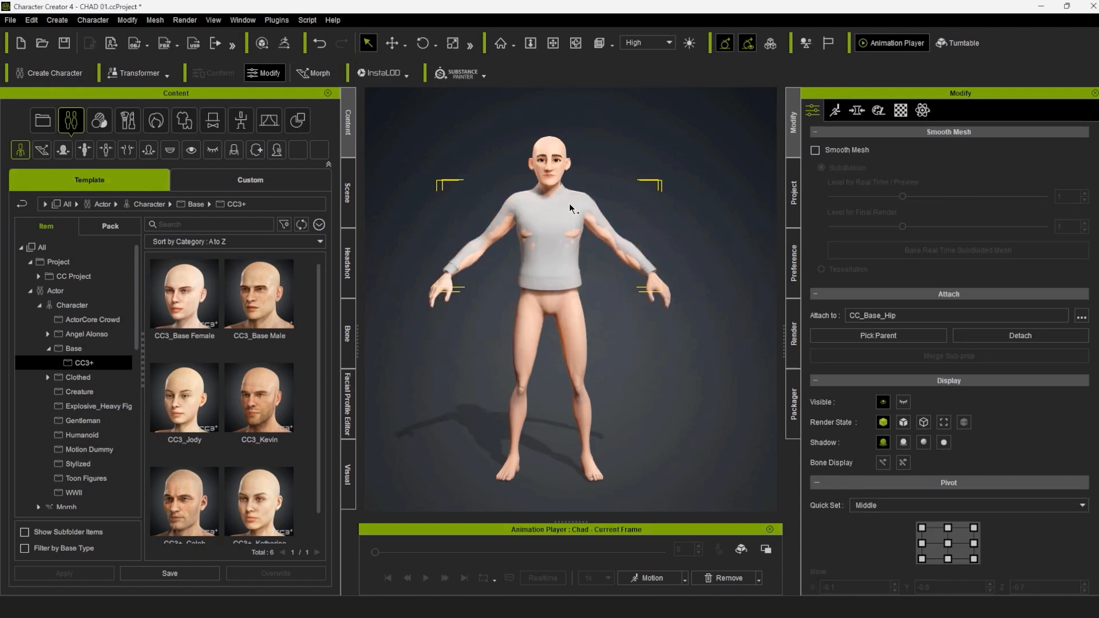
pyautogui.moveTo(502, 223); pyautogui.dragTo(650, 230, button='right')
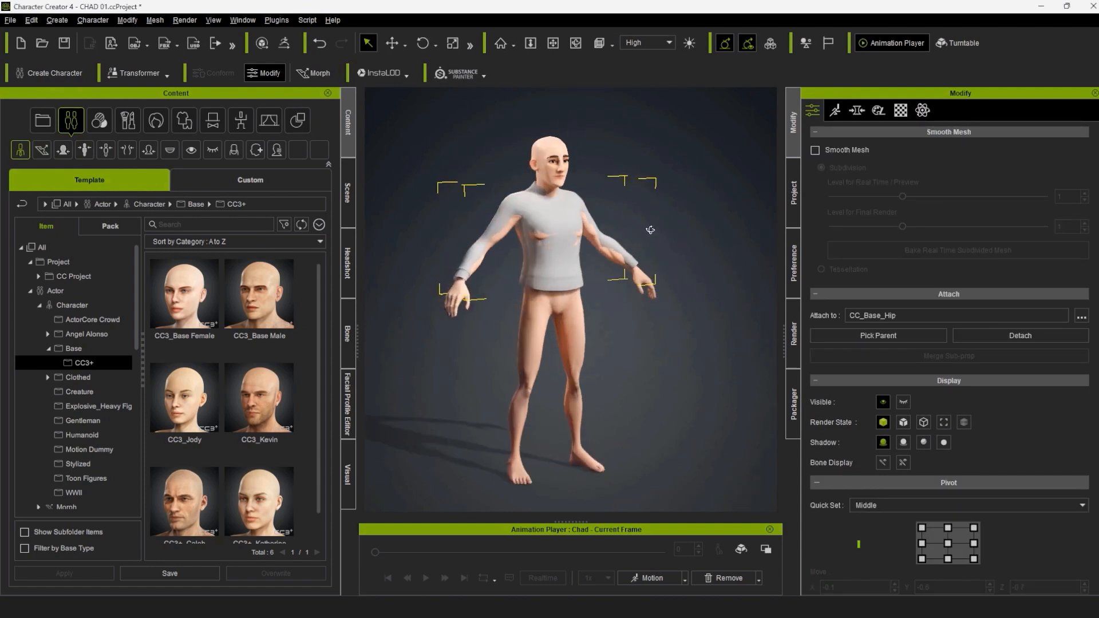
# Step: Apply Auto Hide Mesh to the character so the body does not poke through the sweater
pyautogui.click(948, 541)
pyautogui.scroll(6, 591, 278)
pyautogui.scroll(-3, 563, 257)
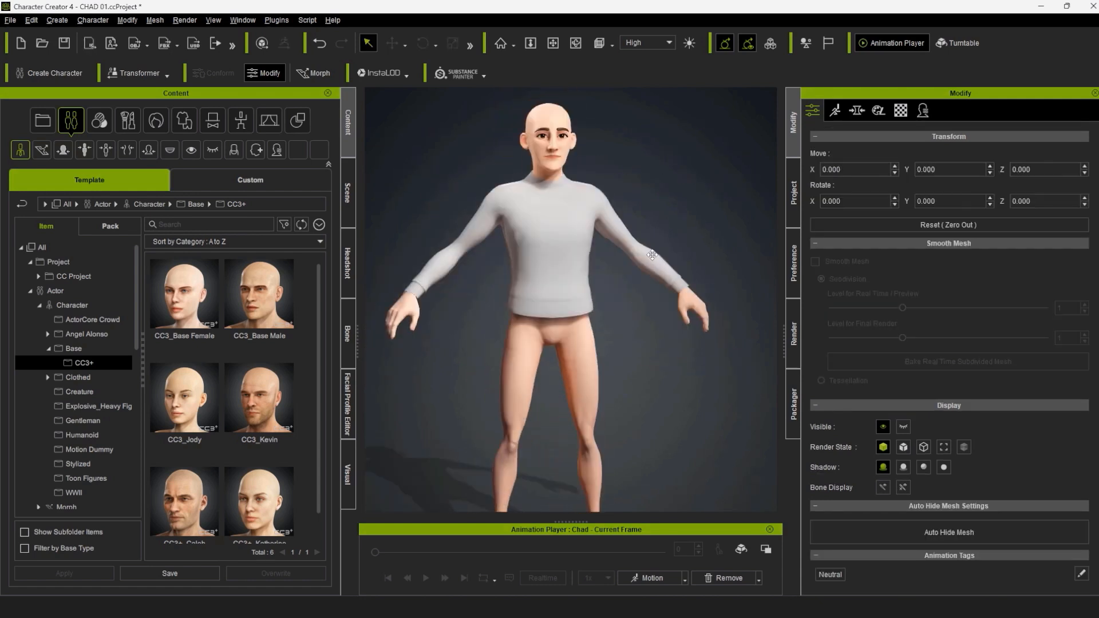
pyautogui.keyDown('alt'); pyautogui.moveTo(641, 257); pyautogui.dragTo(681, 258); pyautogui.keyUp('alt')
# Step: Import the Pants and Shoes OBJ models onto the character
pyautogui.click(57, 23)
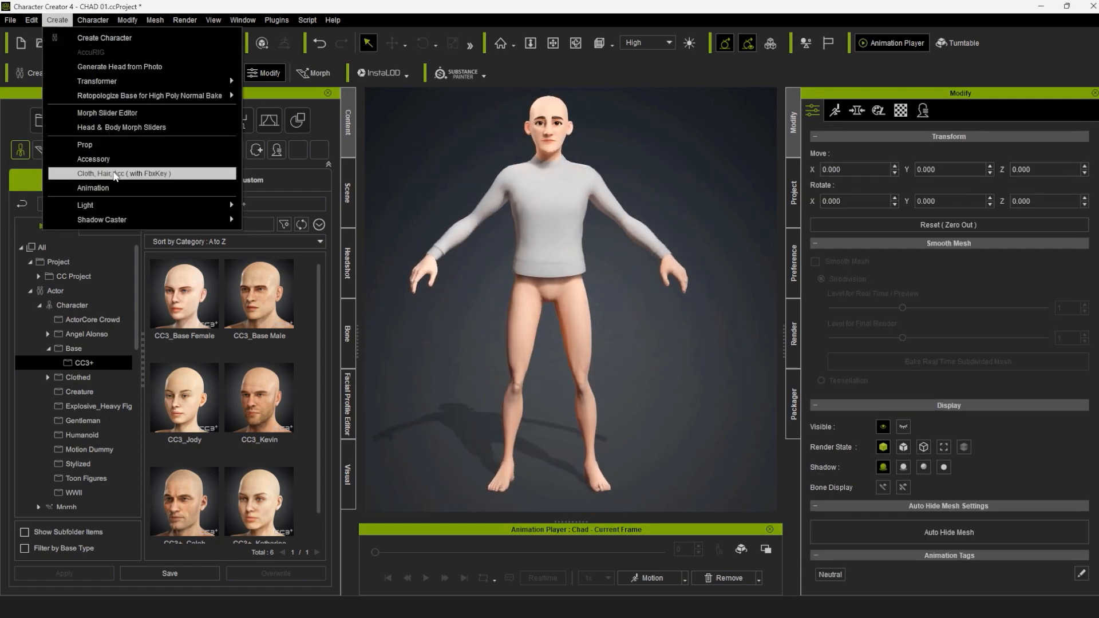
pyautogui.click(103, 174)
pyautogui.click(749, 421)
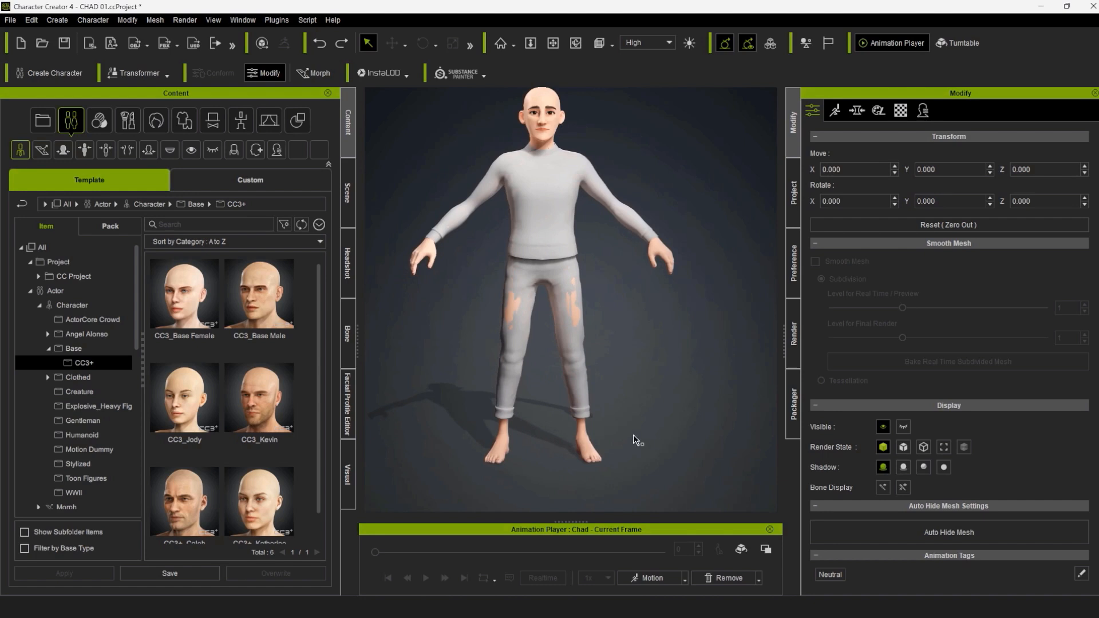
pyautogui.click(58, 22)
pyautogui.click(107, 159)
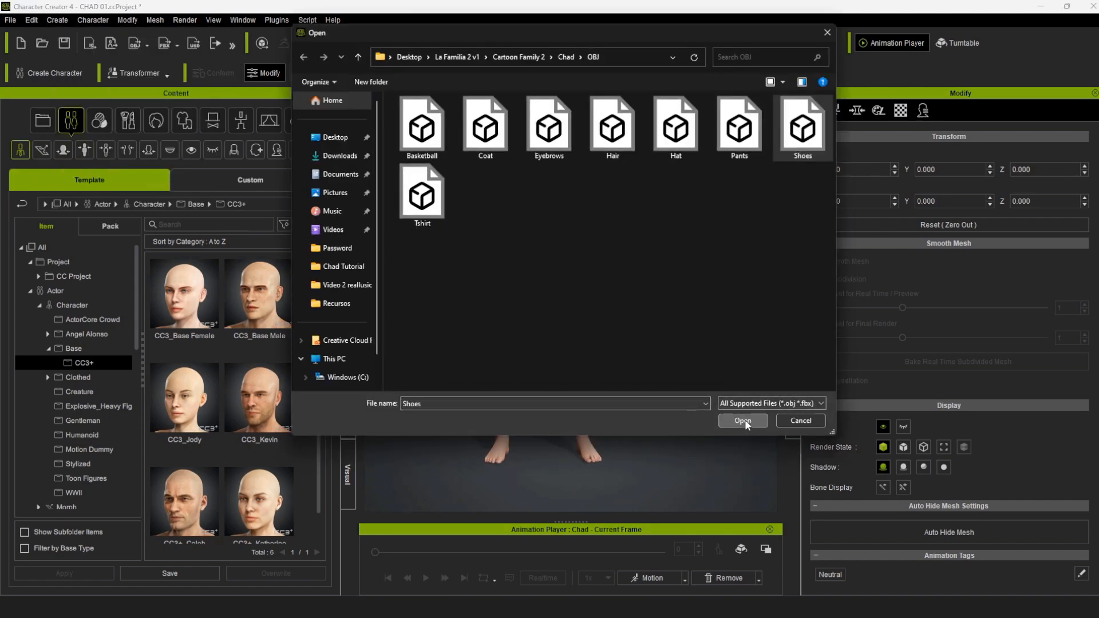
pyautogui.click(742, 421)
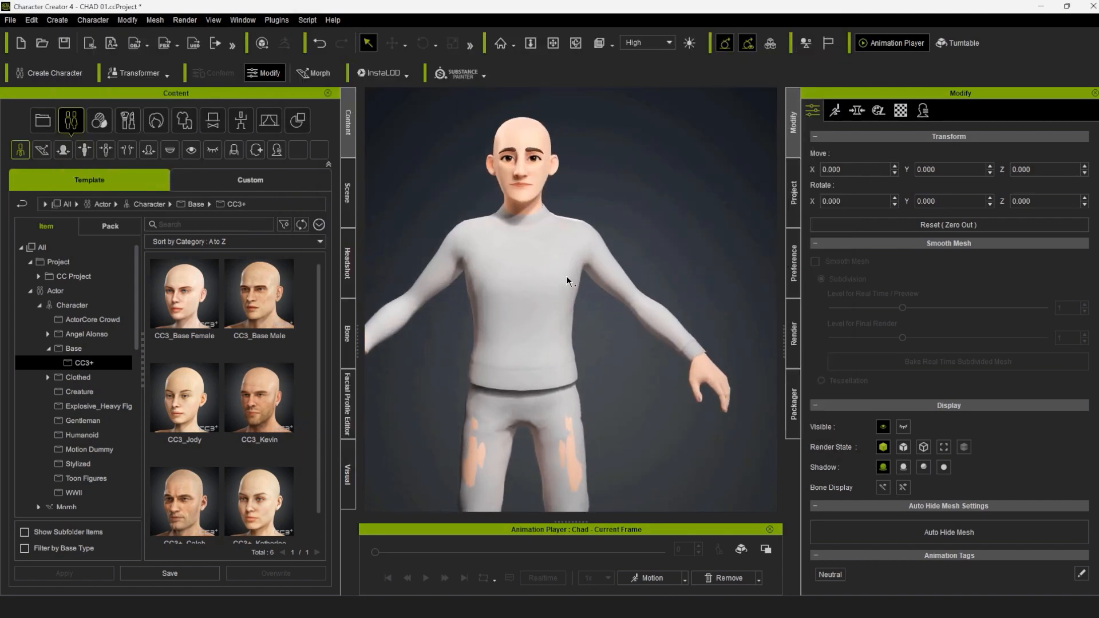
# Step: Transfer skin weights to the Coverall sweater using the Default template
pyautogui.click(563, 275)
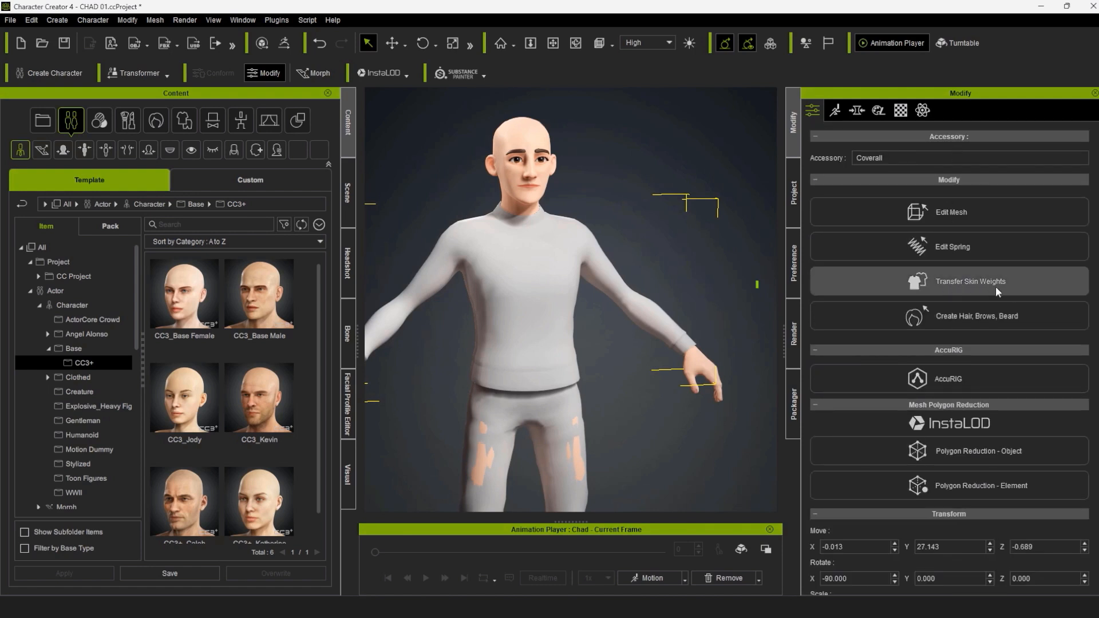
pyautogui.click(1035, 287)
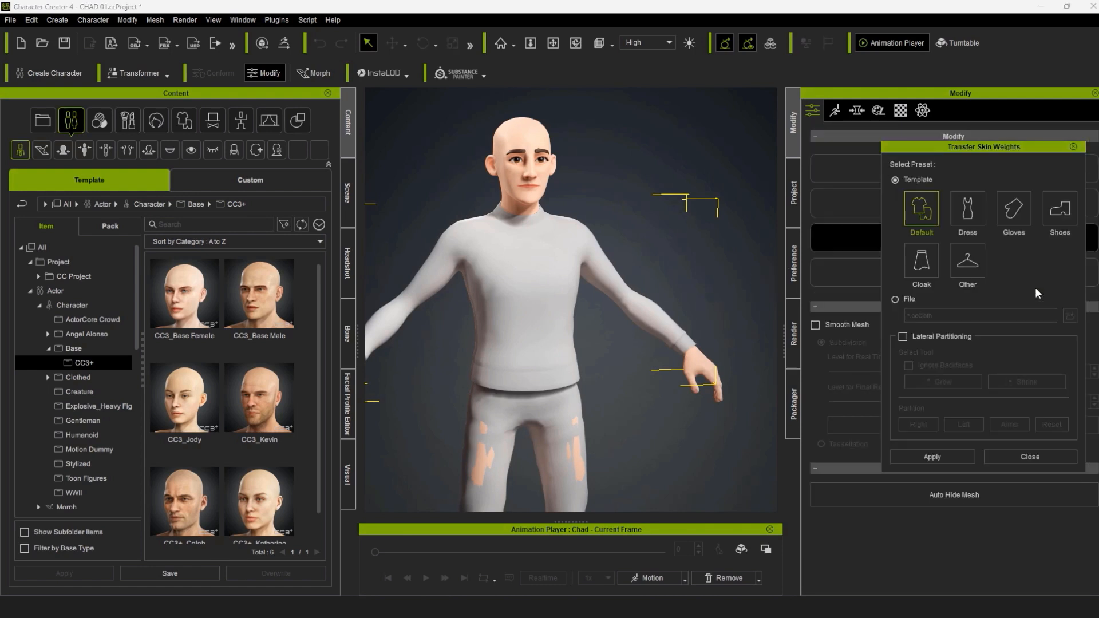
pyautogui.click(932, 456)
# Step: Transfer skin weights to the Pants accessory using the Default template
pyautogui.moveTo(607, 389); pyautogui.dragTo(650, 164, button='middle')
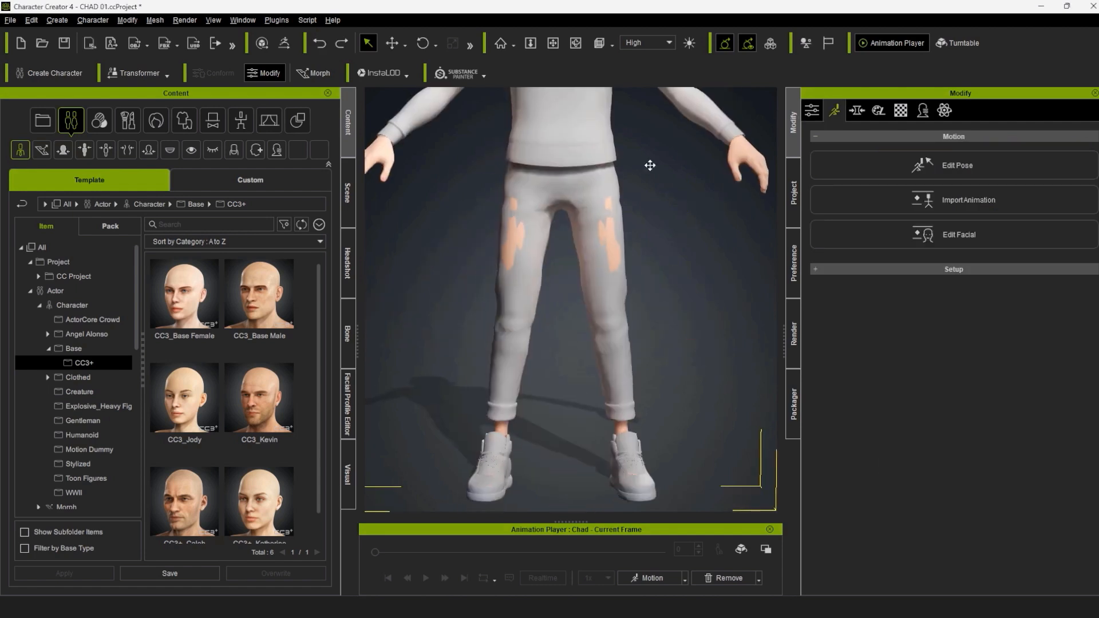
pyautogui.moveTo(650, 164); pyautogui.dragTo(606, 361, button='right')
pyautogui.click(592, 319)
pyautogui.click(348, 192)
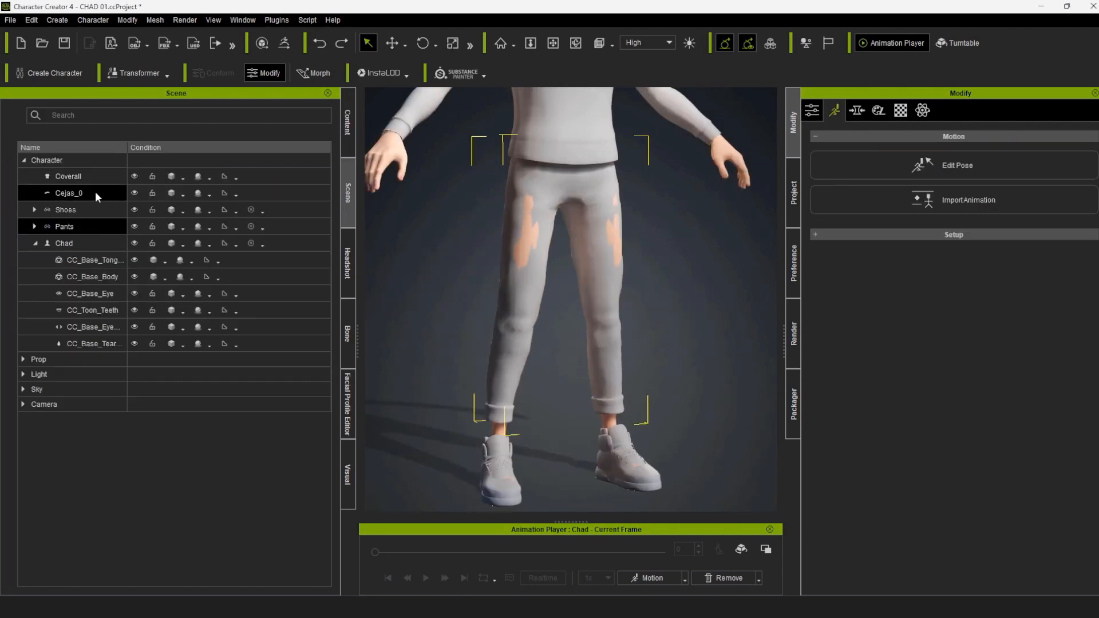
pyautogui.click(812, 110)
pyautogui.click(1002, 283)
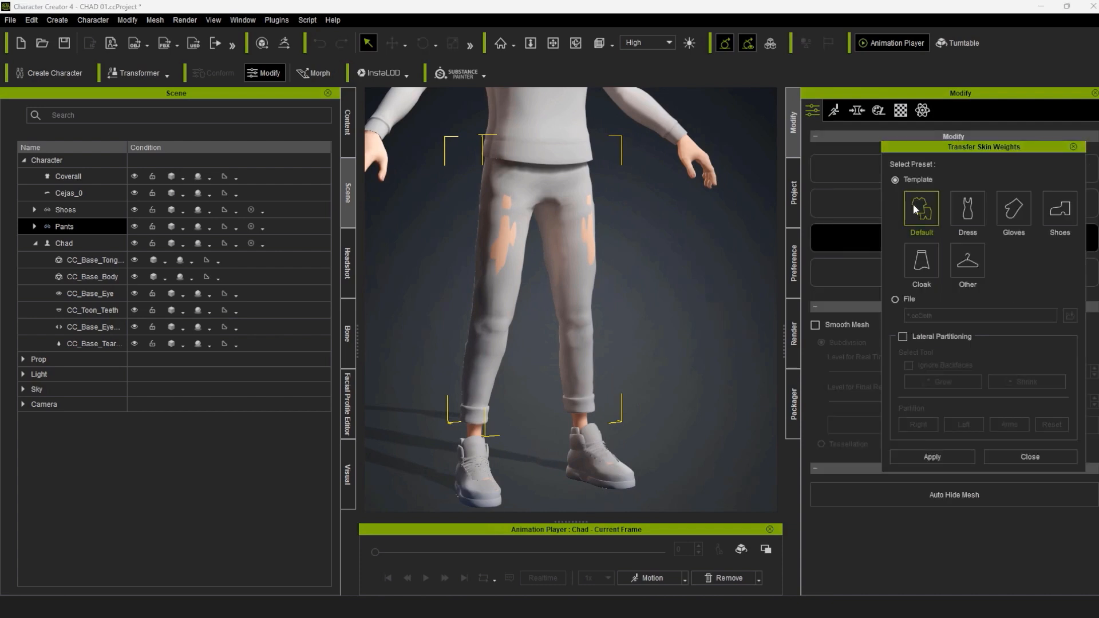
pyautogui.click(952, 458)
pyautogui.moveTo(681, 286); pyautogui.dragTo(632, 416, button='middle')
pyautogui.click(1030, 456)
# Step: Transfer skin weights to the Shoes accessory using the Shoes template
pyautogui.click(604, 338)
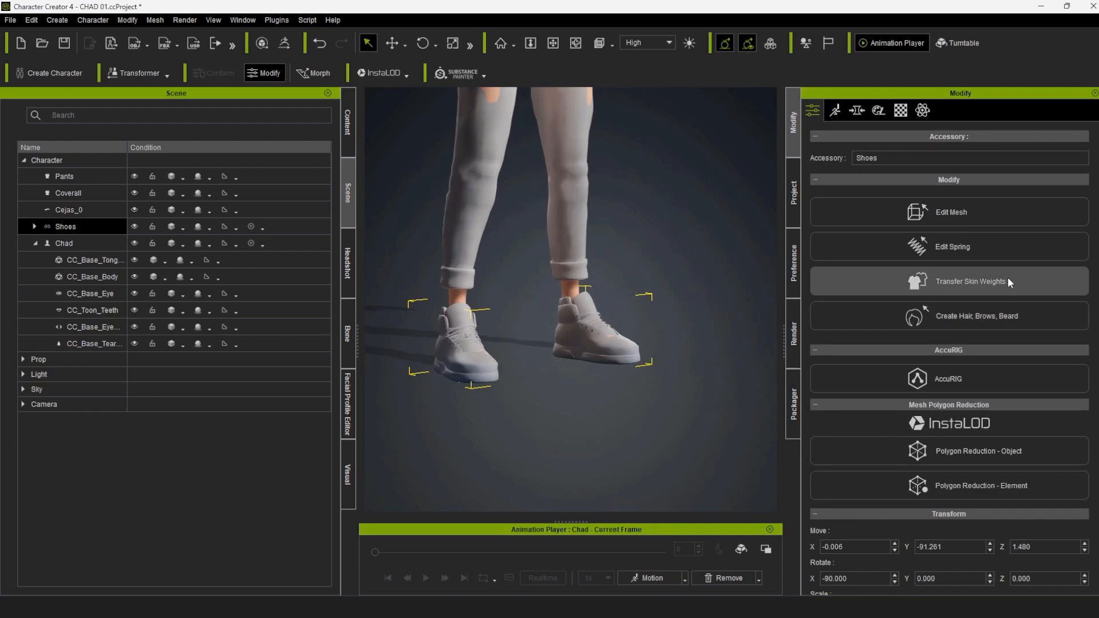
pyautogui.click(1007, 277)
pyautogui.click(1062, 210)
pyautogui.click(932, 455)
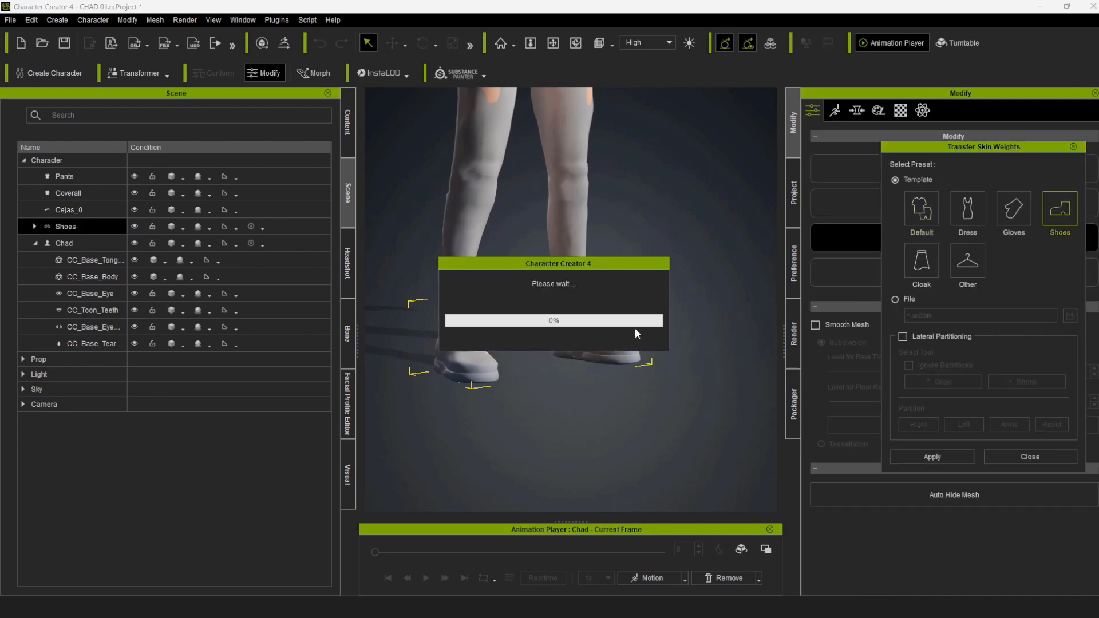
# Step: Open Cloth Layer Settings for the Coverall sweater and select it in the current outfit list
pyautogui.scroll(-5, 565, 229)
pyautogui.click(564, 229)
pyautogui.moveTo(564, 229); pyautogui.dragTo(644, 234, button='right')
pyautogui.moveTo(643, 234); pyautogui.dragTo(665, 249, button='middle')
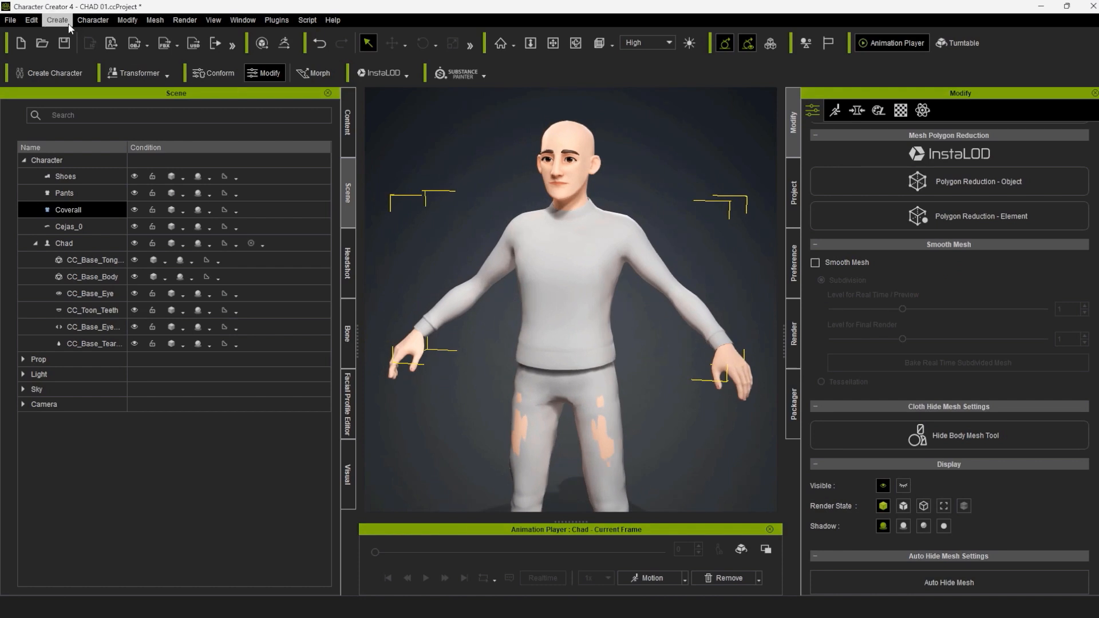
pyautogui.click(127, 20)
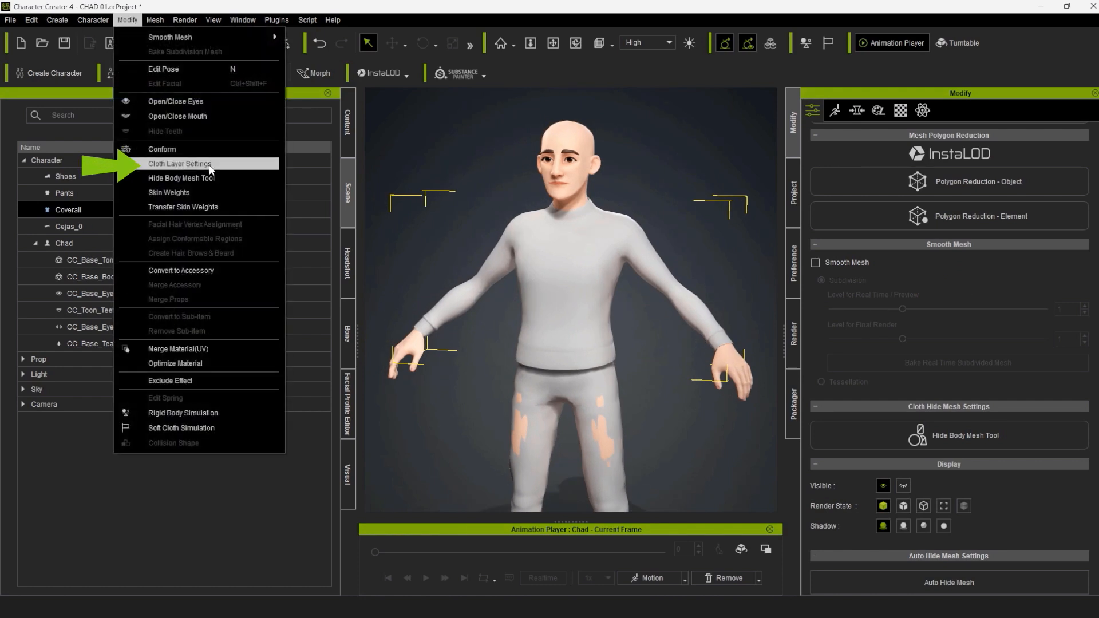
pyautogui.click(188, 164)
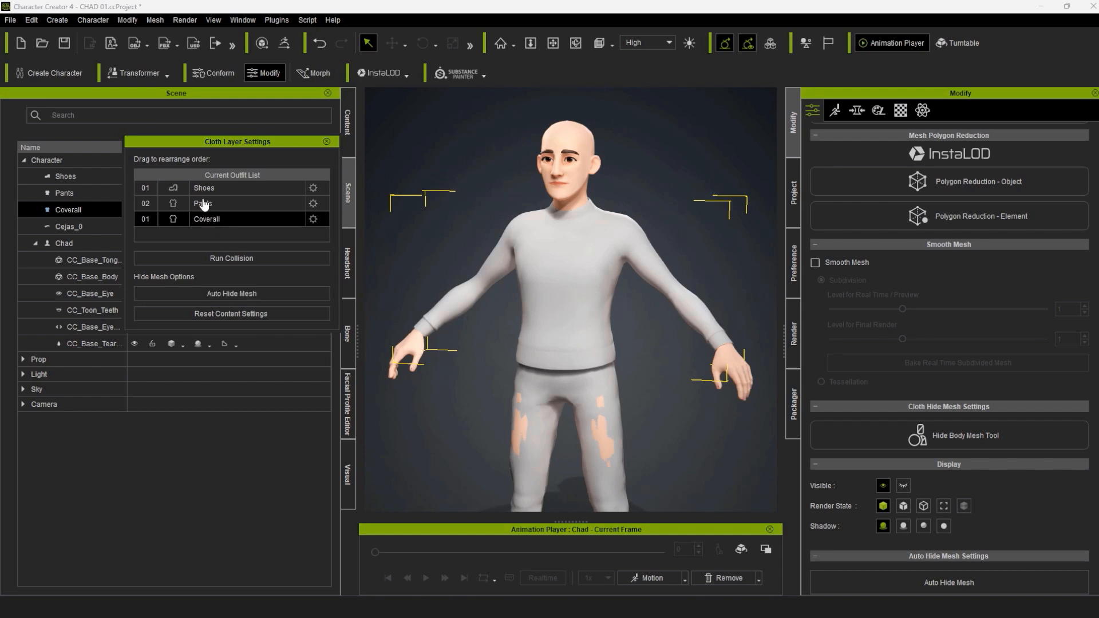
pyautogui.click(691, 256)
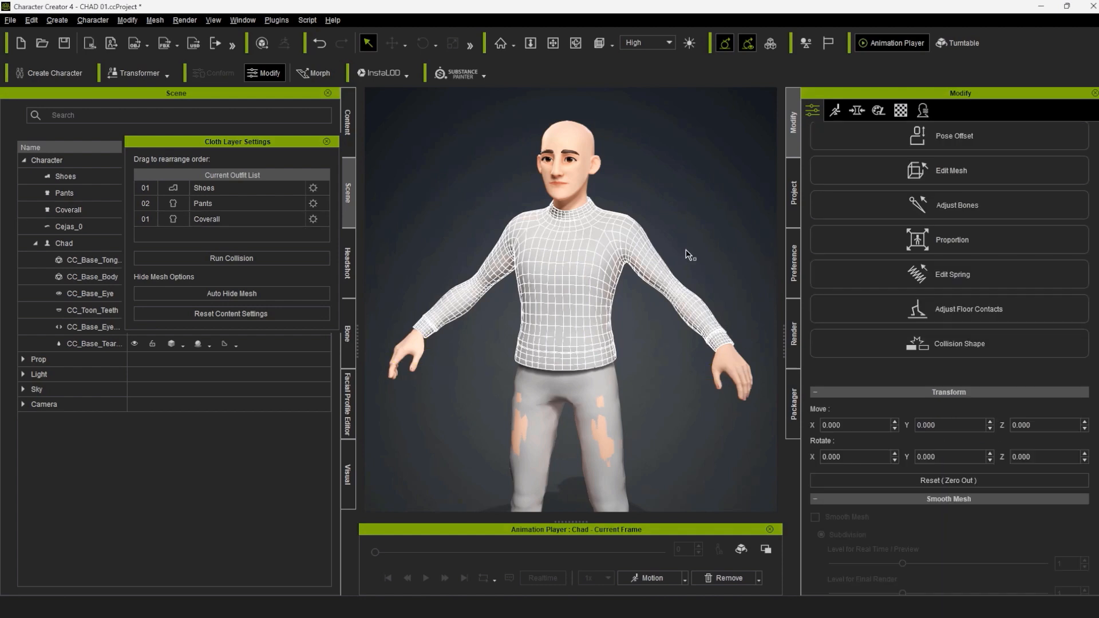
pyautogui.moveTo(240, 142)
pyautogui.mouseDown()
pyautogui.moveTo(396, 148)
pyautogui.moveTo(229, 160)
pyautogui.mouseUp()
pyautogui.click(183, 211)
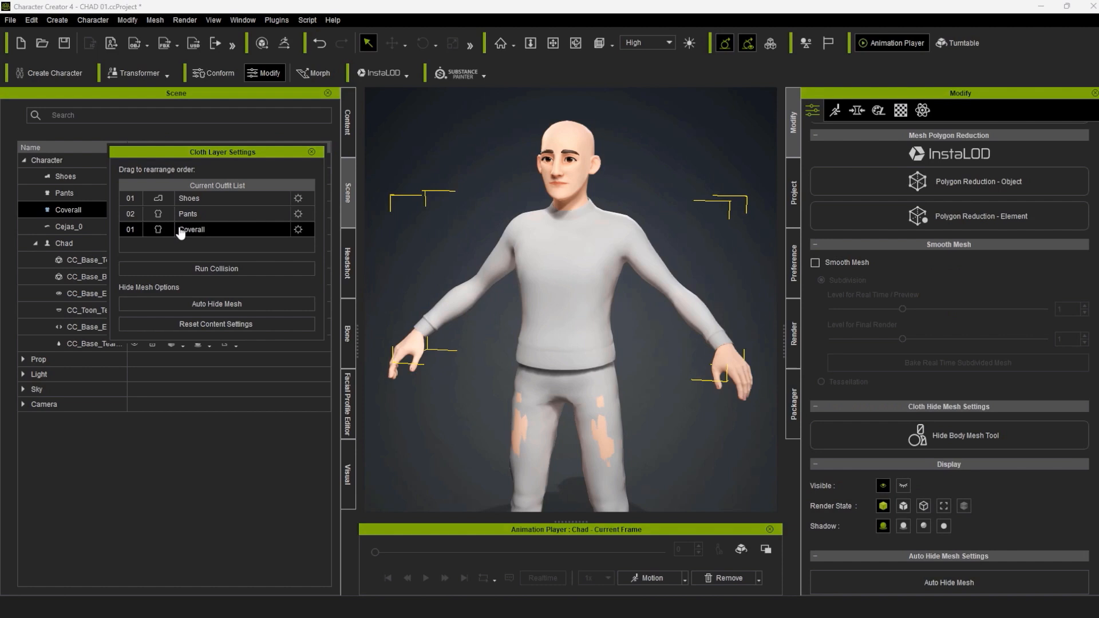
# Step: Set the Coverall's collision order to 14 in the cloth layer settings
pyautogui.click(298, 229)
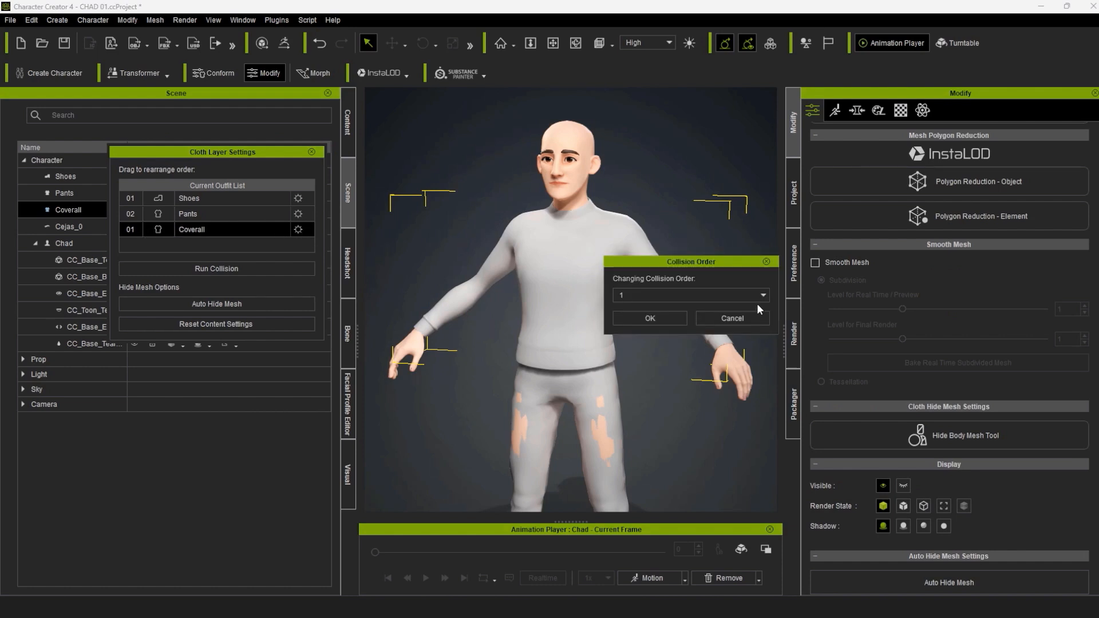
pyautogui.click(762, 295)
pyautogui.scroll(-2, 695, 334)
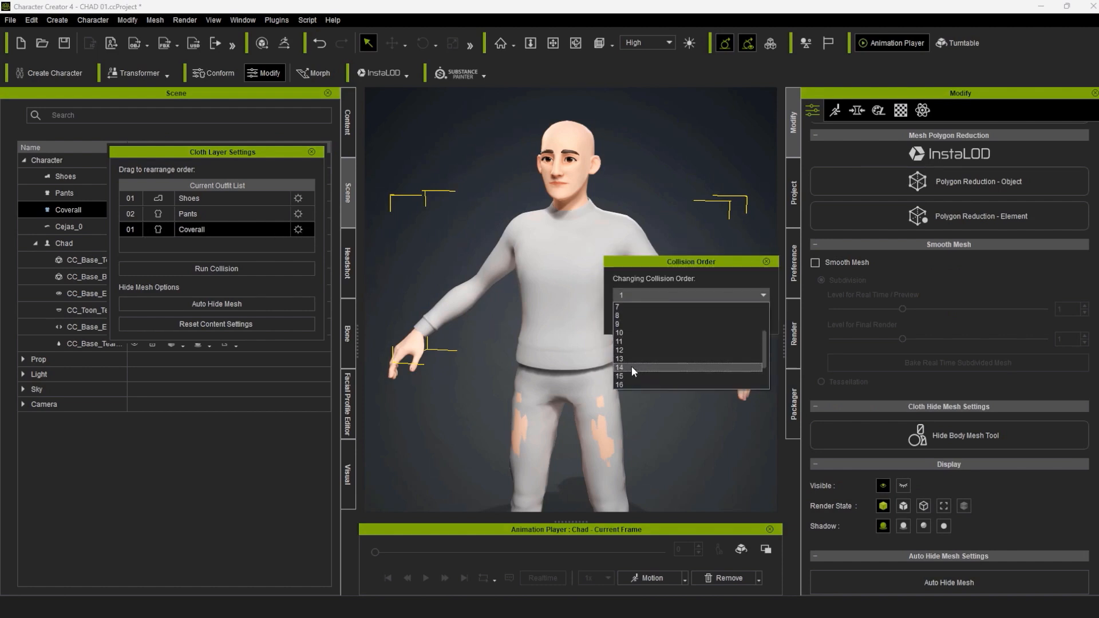
pyautogui.click(629, 368)
pyautogui.click(658, 318)
# Step: Set the Pants' collision order to 9 and close the cloth layer settings
pyautogui.click(298, 230)
pyautogui.click(763, 295)
pyautogui.click(684, 369)
pyautogui.click(664, 319)
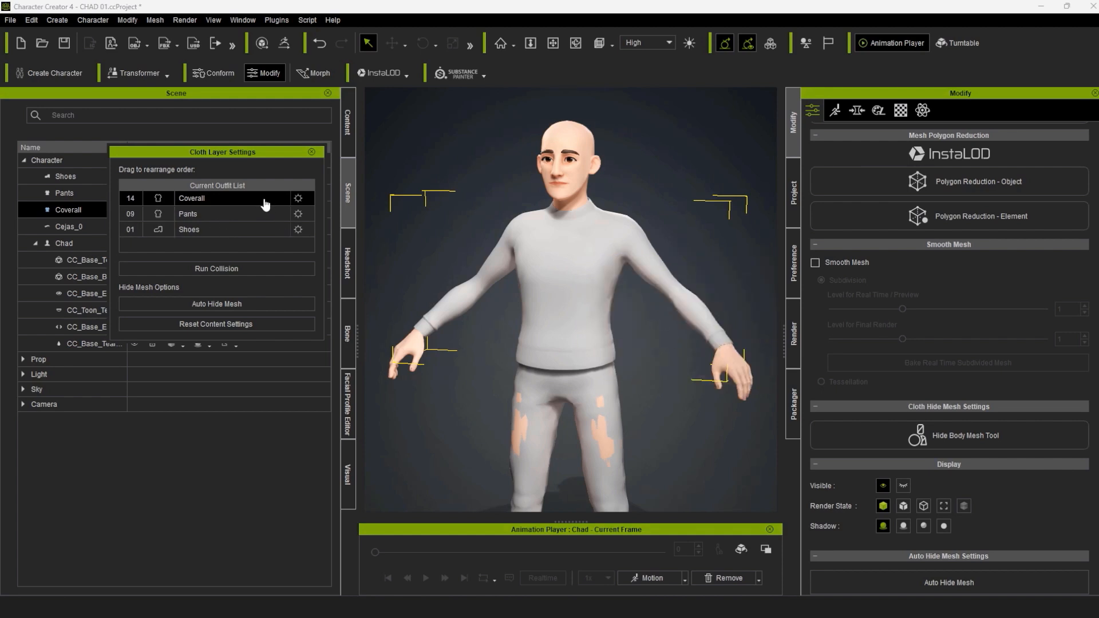
pyautogui.click(311, 151)
pyautogui.moveTo(693, 321); pyautogui.dragTo(643, 130, button='middle')
pyautogui.moveTo(643, 131); pyautogui.dragTo(663, 183, button='middle')
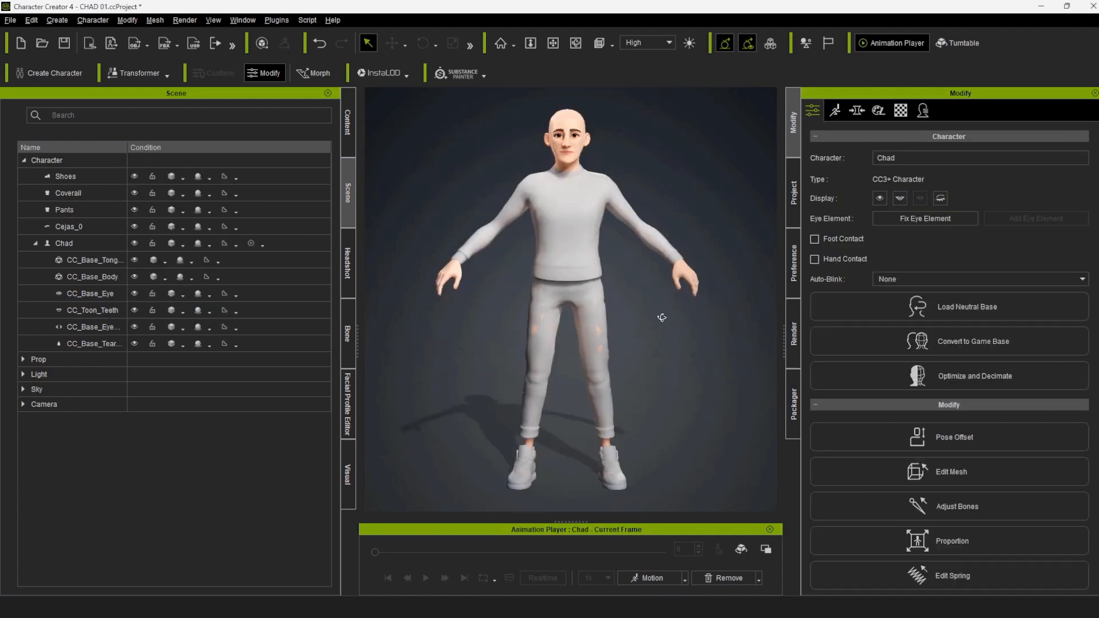
# Step: Load the Coverall_Base_colorv2 texture as the Coverall's base color
pyautogui.click(95, 200)
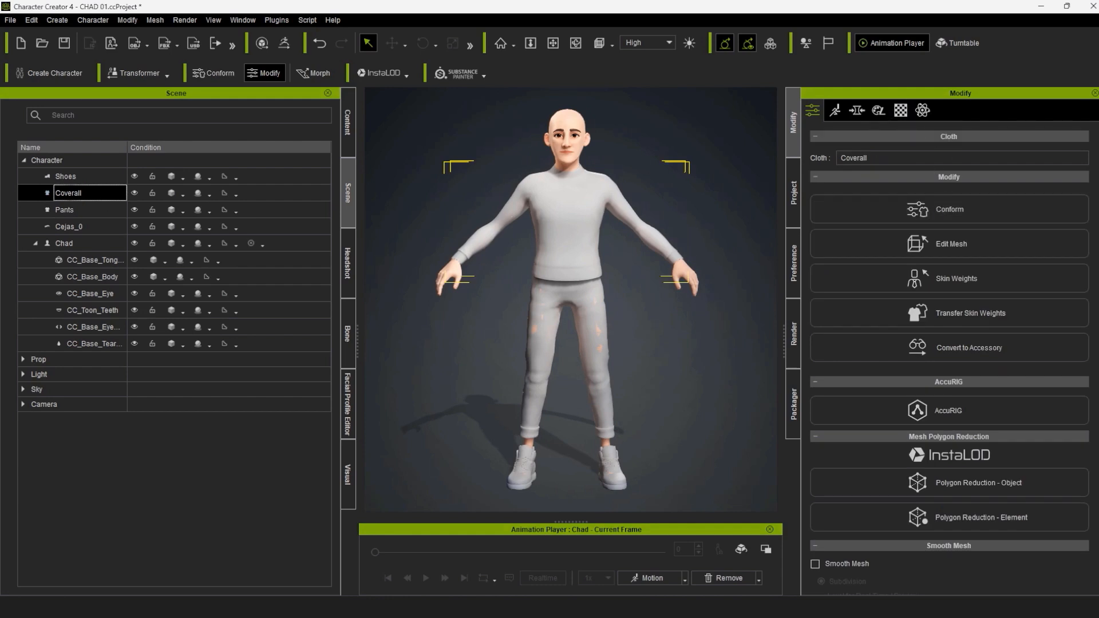
pyautogui.click(712, 367)
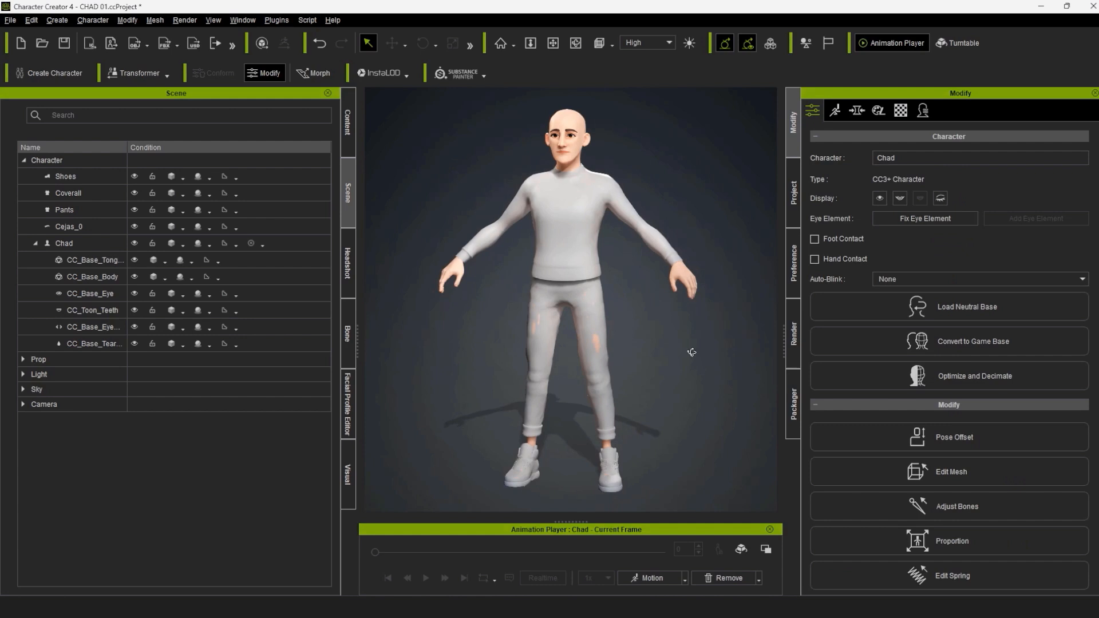
pyautogui.click(96, 197)
pyautogui.click(902, 111)
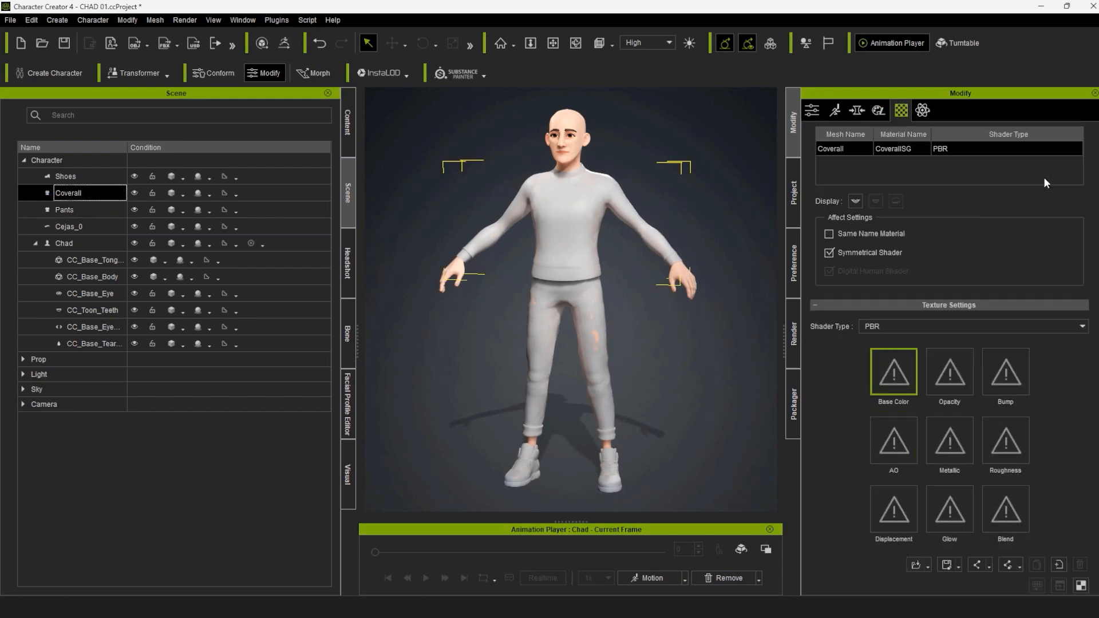
pyautogui.doubleClick(902, 379)
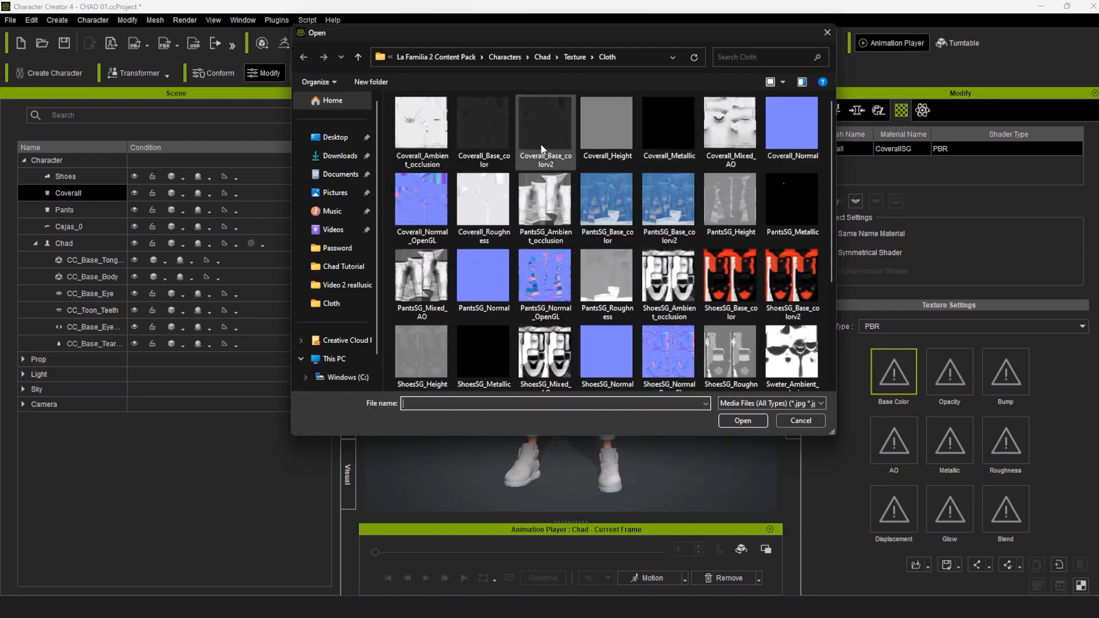
pyautogui.click(544, 123)
pyautogui.click(745, 421)
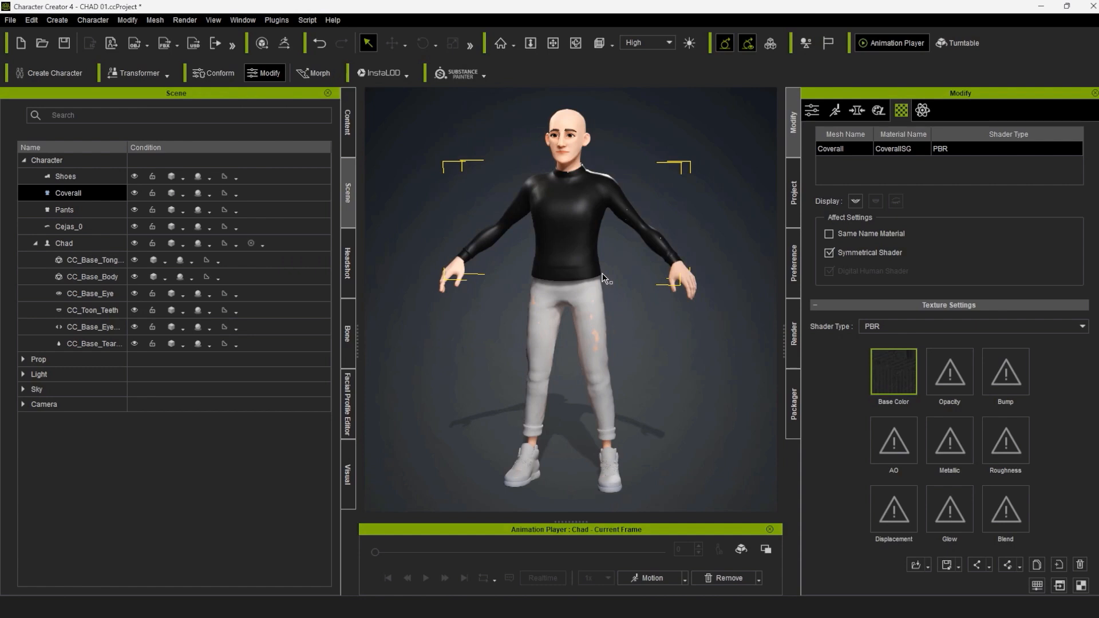
# Step: Set the Coverall material's diffuse color to white
pyautogui.scroll(-6, 1052, 403)
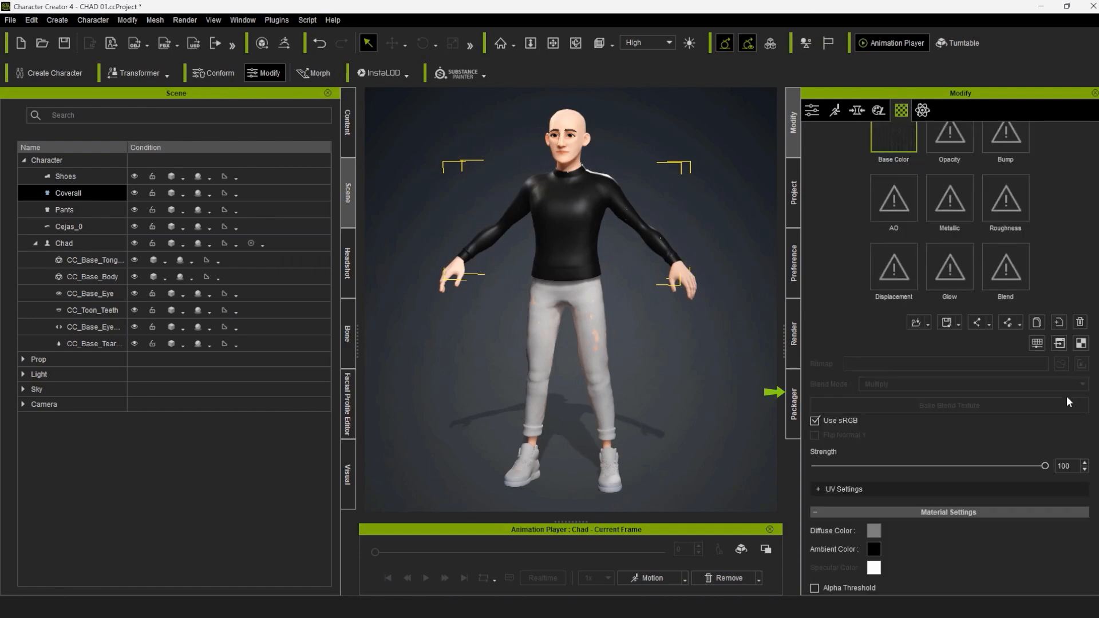
pyautogui.click(873, 391)
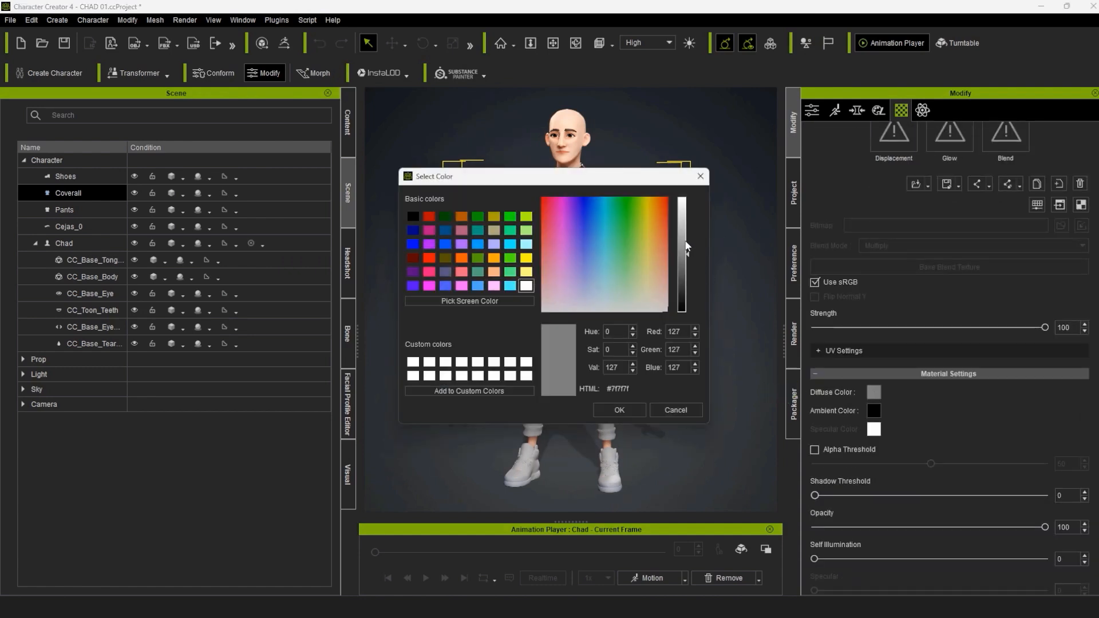
pyautogui.moveTo(687, 247); pyautogui.dragTo(688, 197)
pyautogui.click(620, 410)
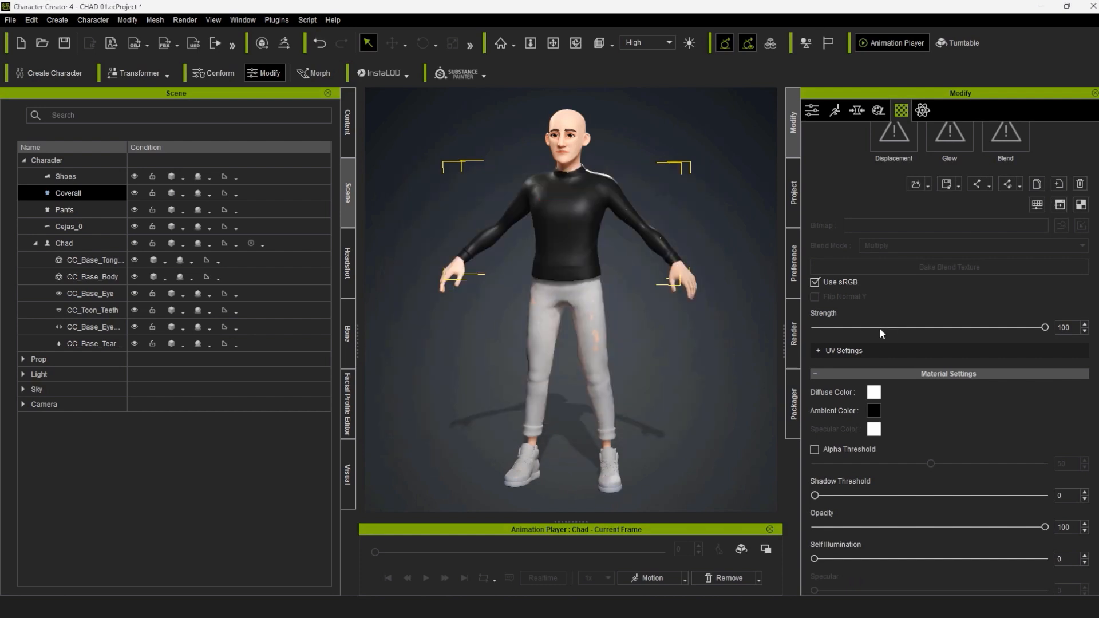
# Step: Load the Coverall_Normal_OpenGL texture into the Coverall's Bump channel as a Normal map
pyautogui.scroll(8, 880, 321)
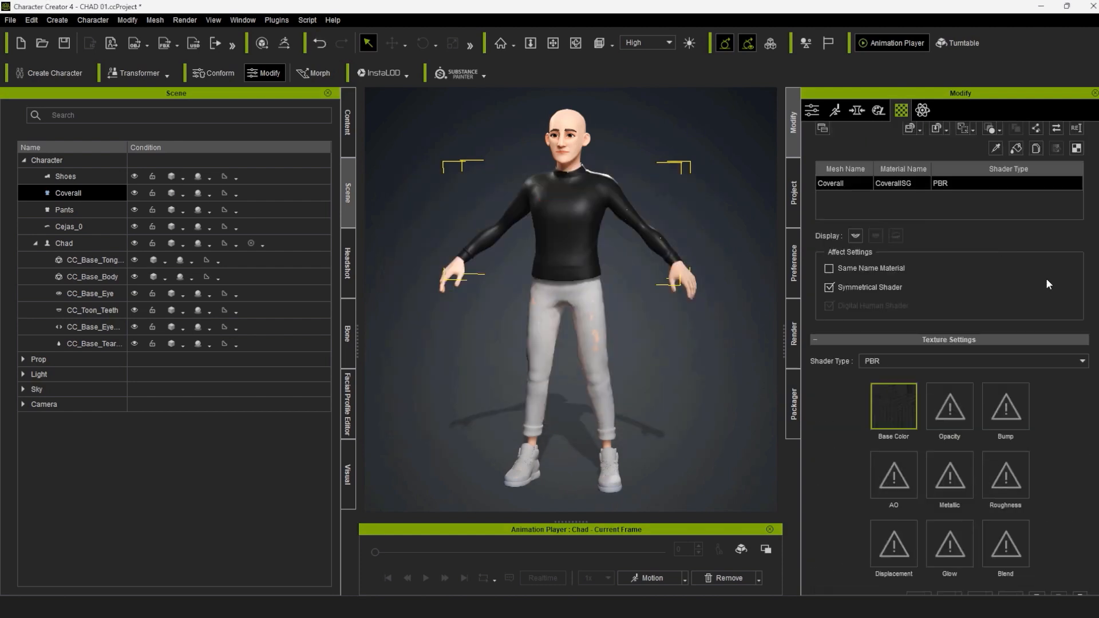
pyautogui.click(1005, 409)
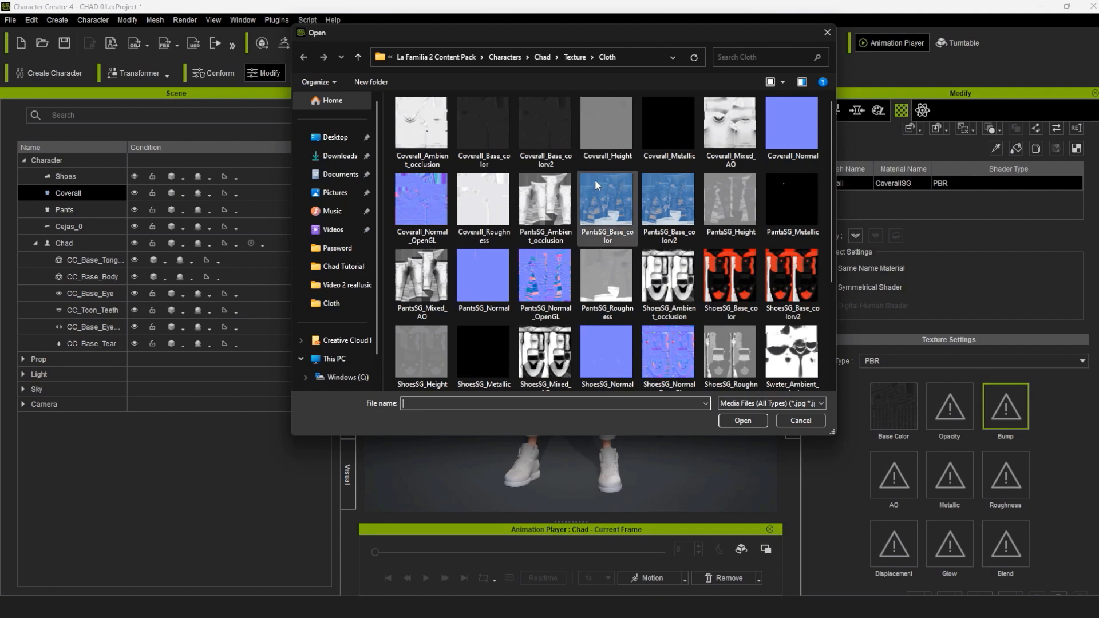
pyautogui.click(422, 201)
pyautogui.click(742, 421)
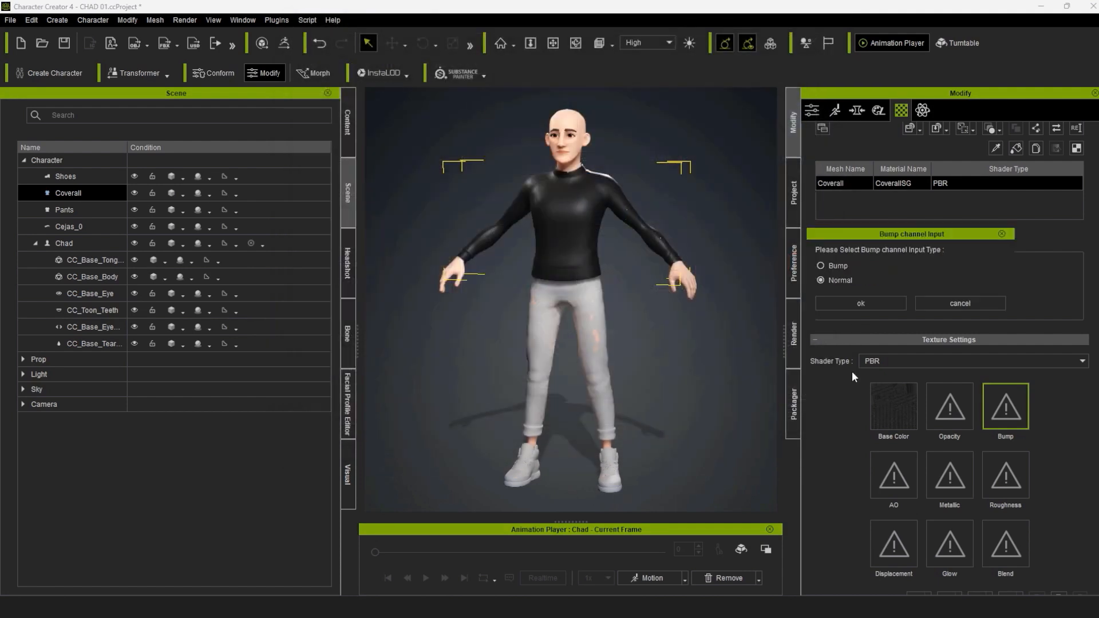
pyautogui.click(871, 304)
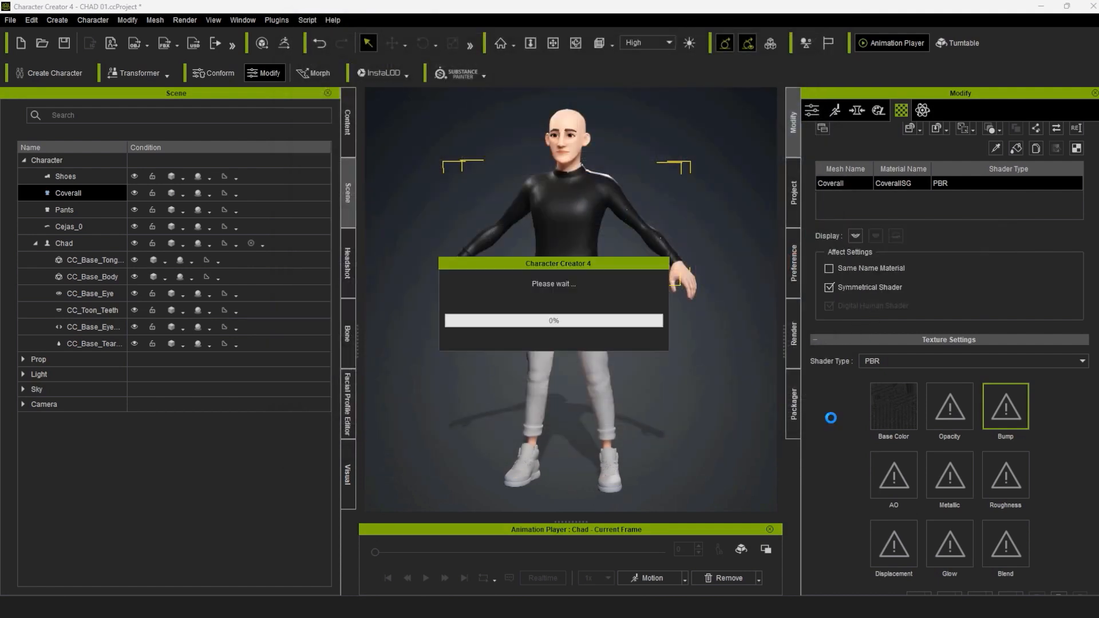
# Step: Load Coverall_Mixed_AO as the Coverall's AO map and Coverall_Metallic as its metallic map
pyautogui.click(895, 482)
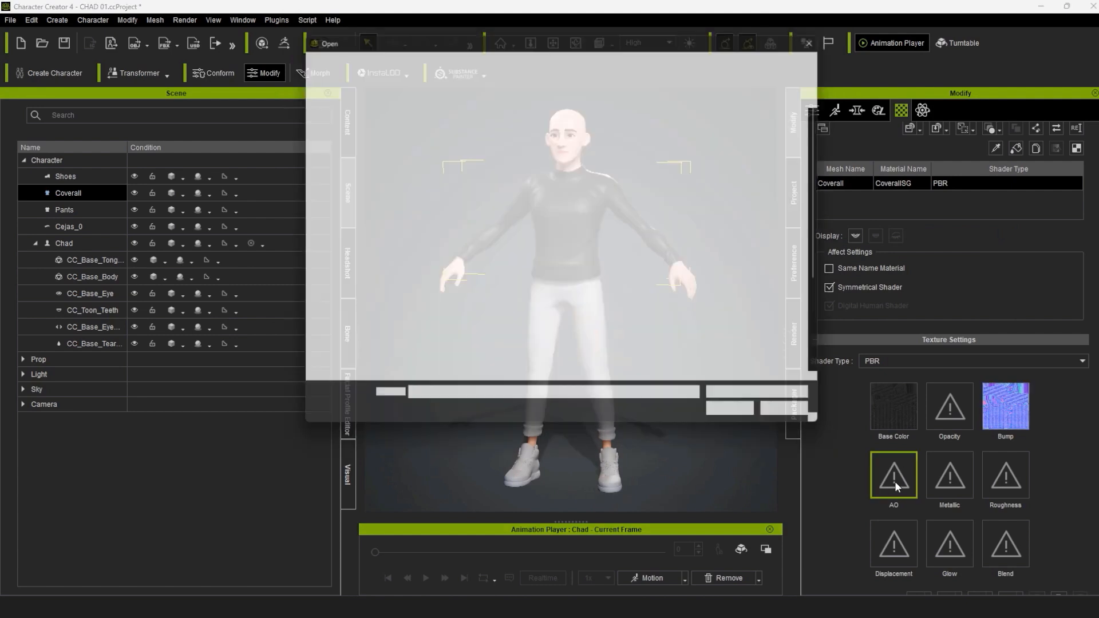
pyautogui.click(729, 129)
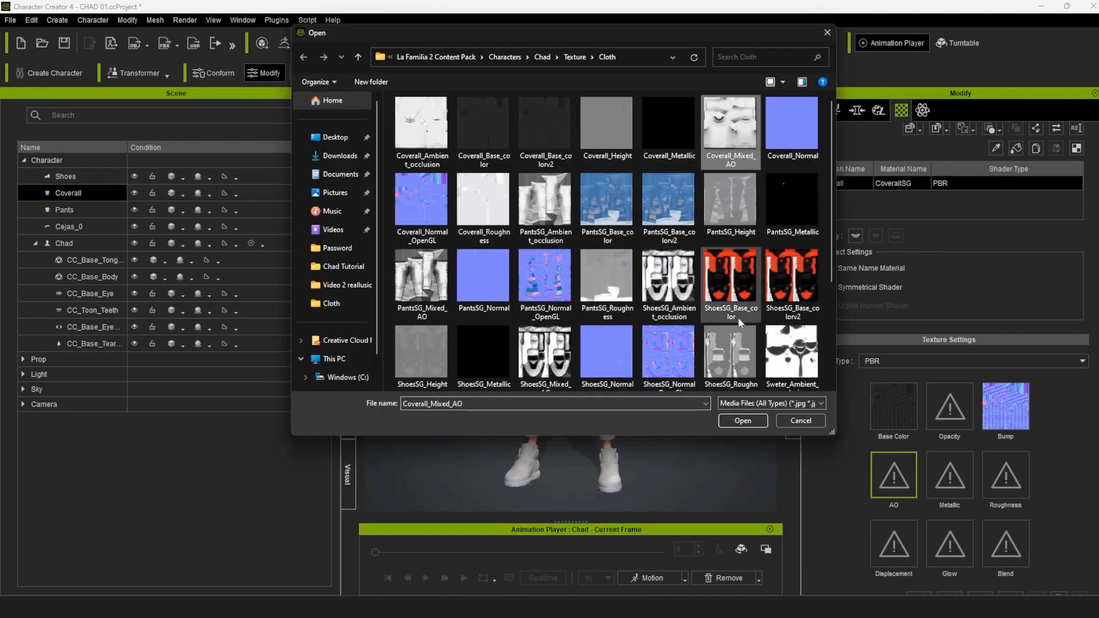
pyautogui.click(742, 420)
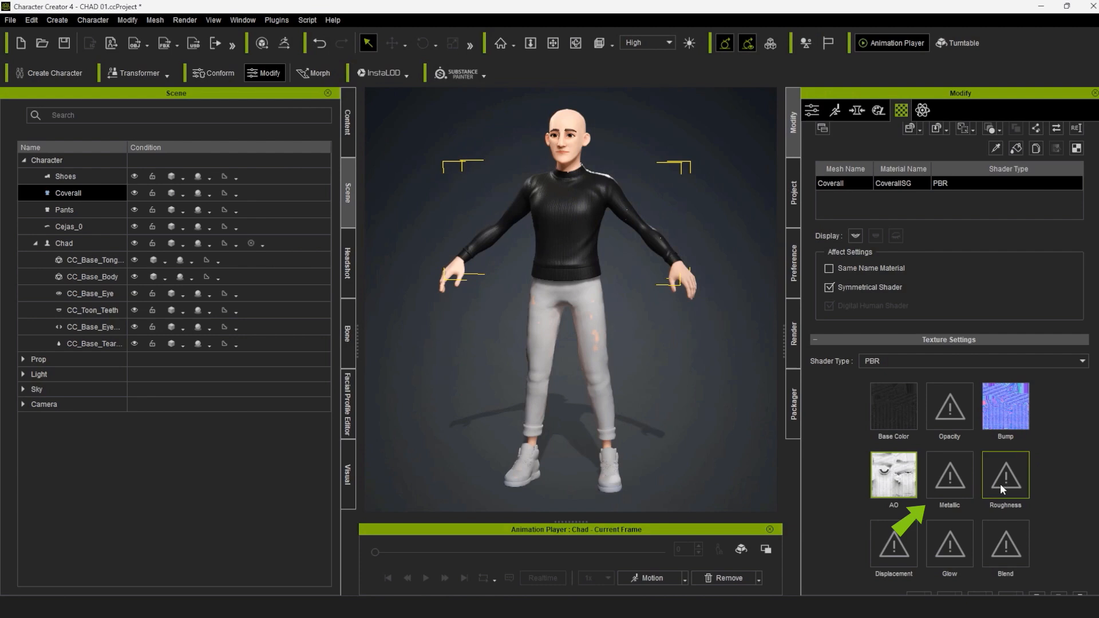
pyautogui.click(957, 482)
pyautogui.click(674, 125)
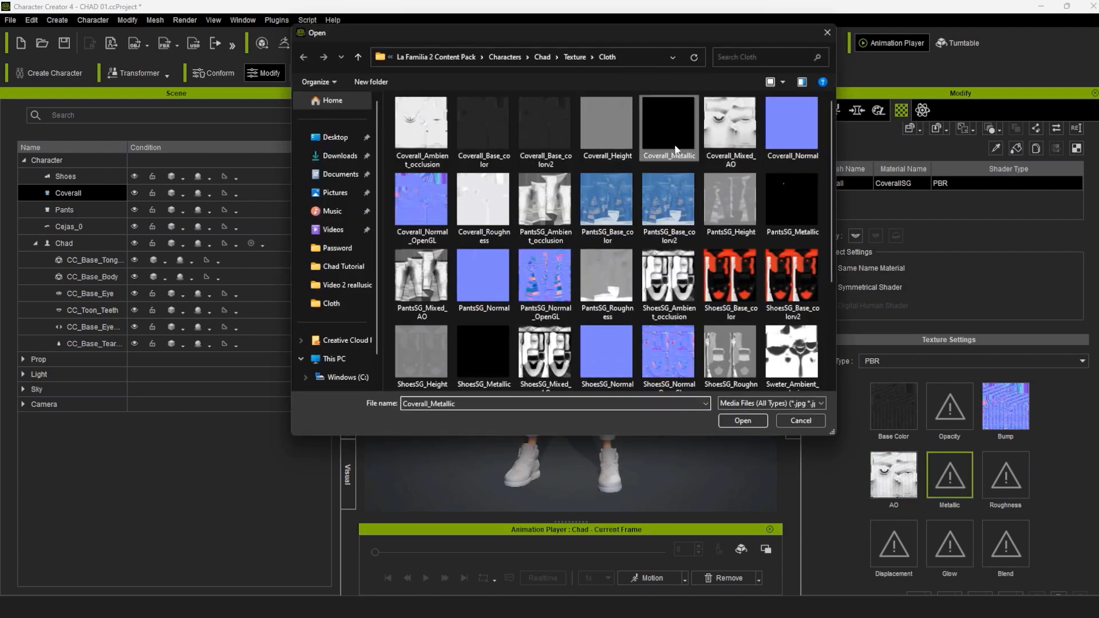
pyautogui.click(743, 421)
# Step: Load the Coverall_Roughness texture as the Coverall's roughness map
pyautogui.click(1016, 492)
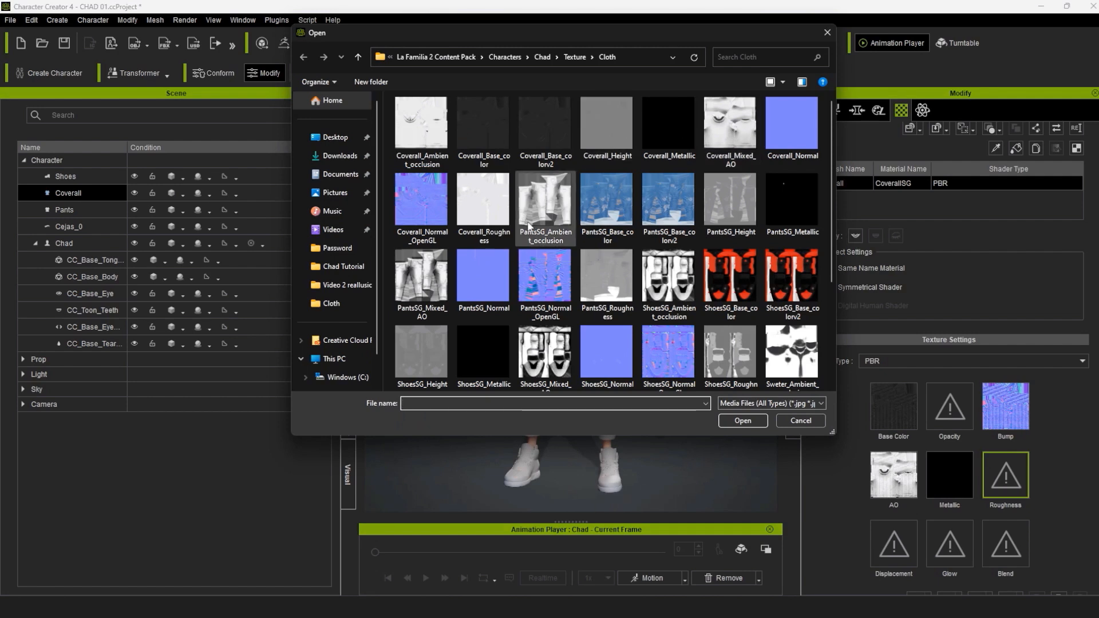
pyautogui.click(494, 211)
pyautogui.click(744, 424)
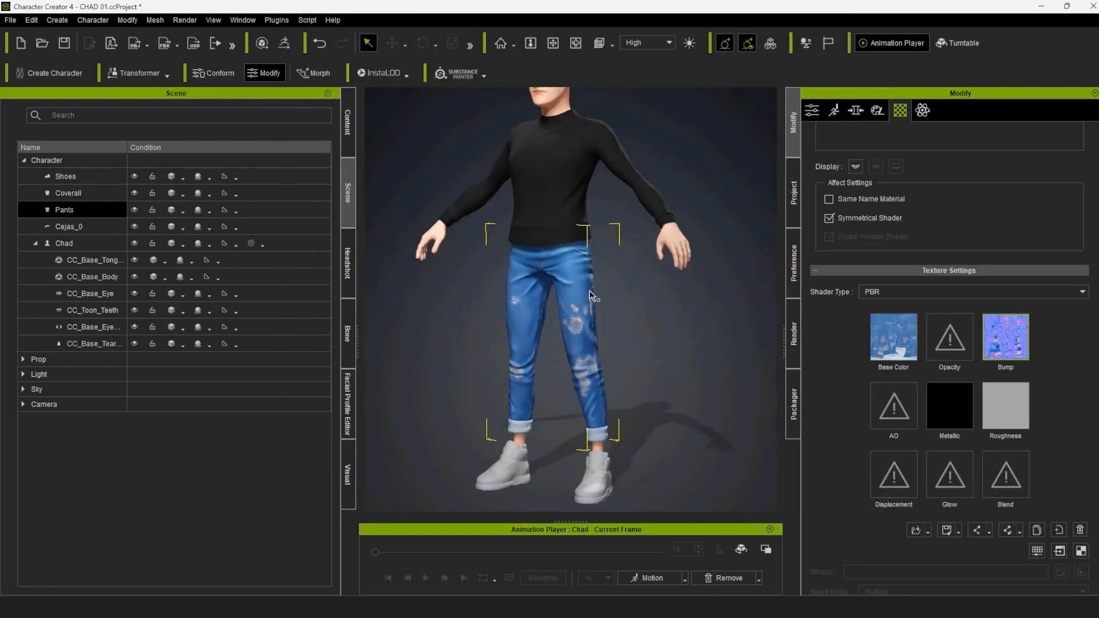
# Step: Load texture maps into the AO and metallic channels of the clothing materials, starting with the Pants' AO map
pyautogui.scroll(3, 672, 372)
pyautogui.moveTo(687, 378); pyautogui.dragTo(673, 372, button='right')
pyautogui.moveTo(672, 373); pyautogui.dragTo(671, 312, button='middle')
pyautogui.doubleClick(886, 409)
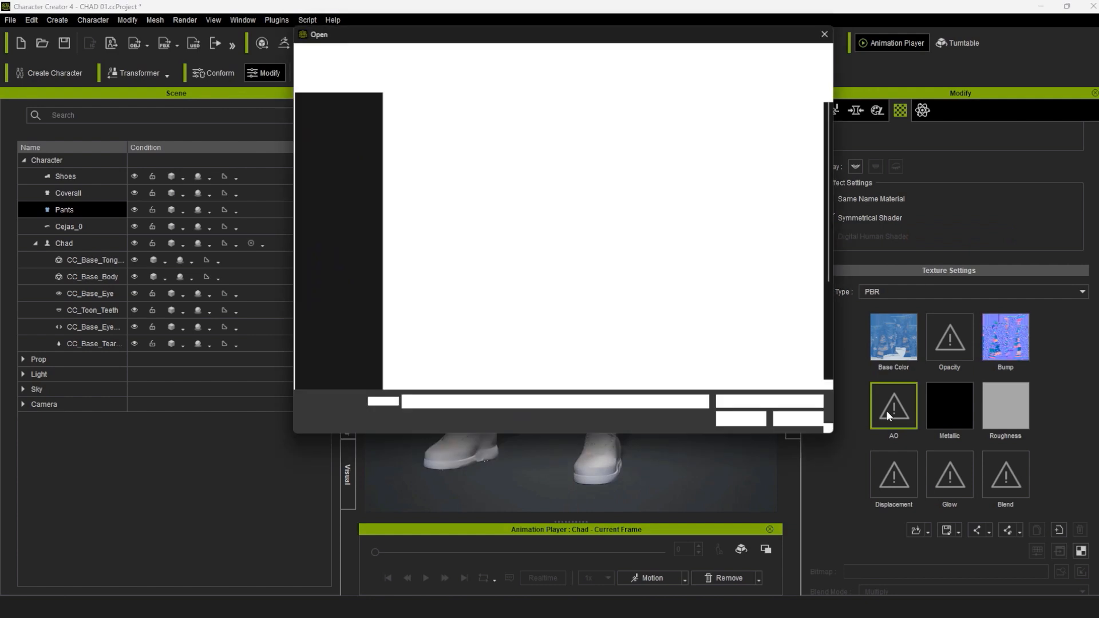
pyautogui.doubleClick(667, 281)
pyautogui.doubleClick(963, 413)
pyautogui.click(742, 421)
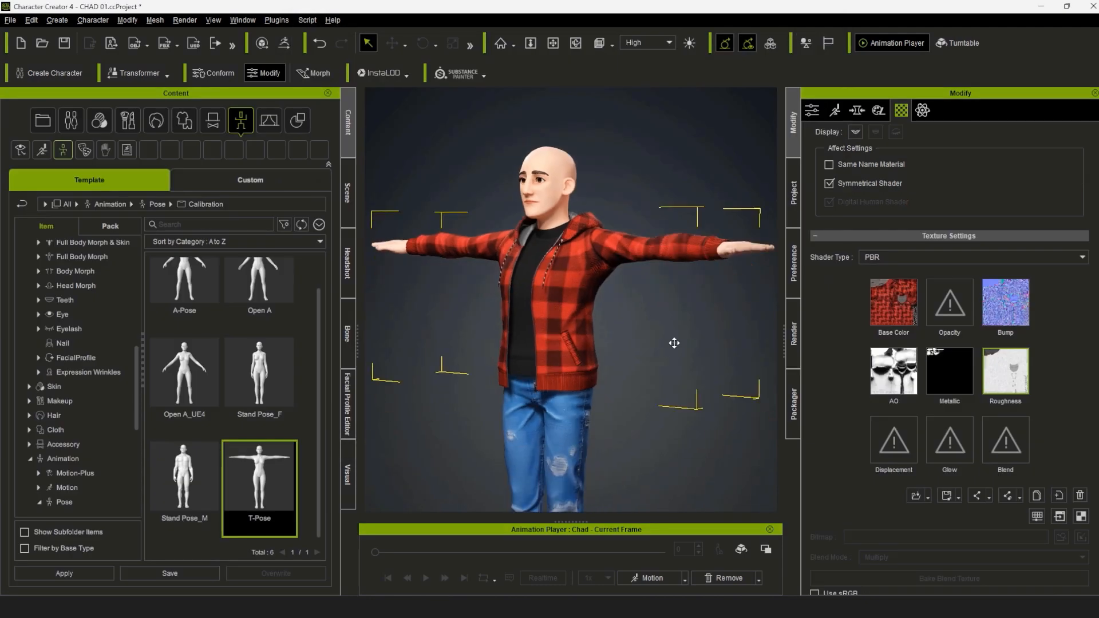
# Step: Inspect the plaid hoodie on the T-posed character and hide the Sweter_pose_t cloth in the scene
pyautogui.moveTo(674, 343); pyautogui.dragTo(675, 329, button='middle')
pyautogui.moveTo(675, 330); pyautogui.dragTo(750, 354, button='right')
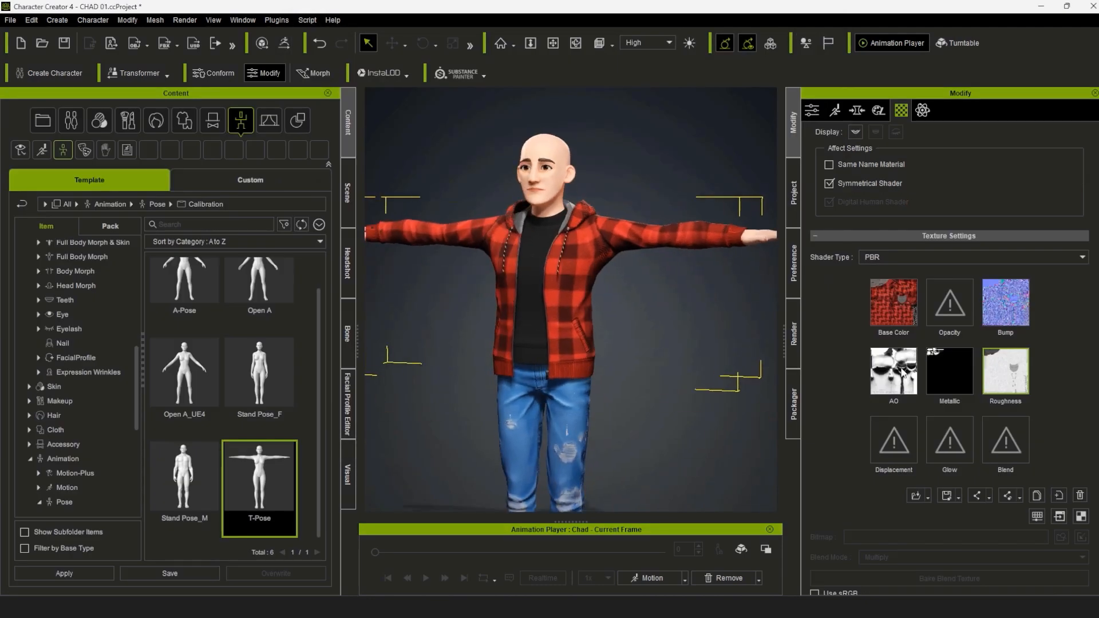
pyautogui.click(672, 336)
pyautogui.press('Home')
pyautogui.click(347, 196)
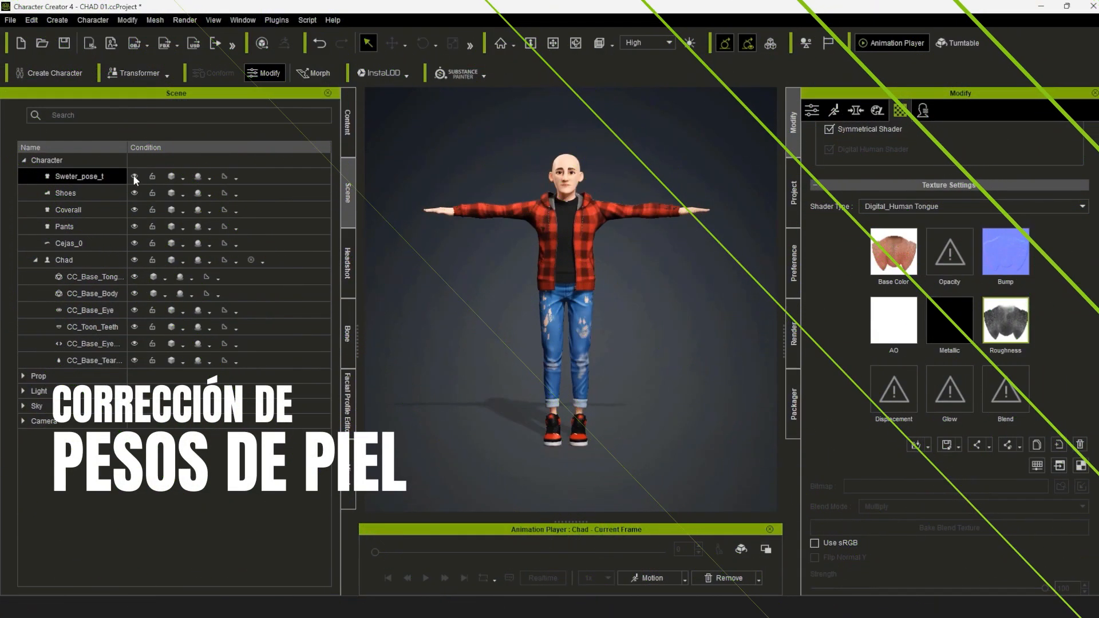
pyautogui.click(132, 174)
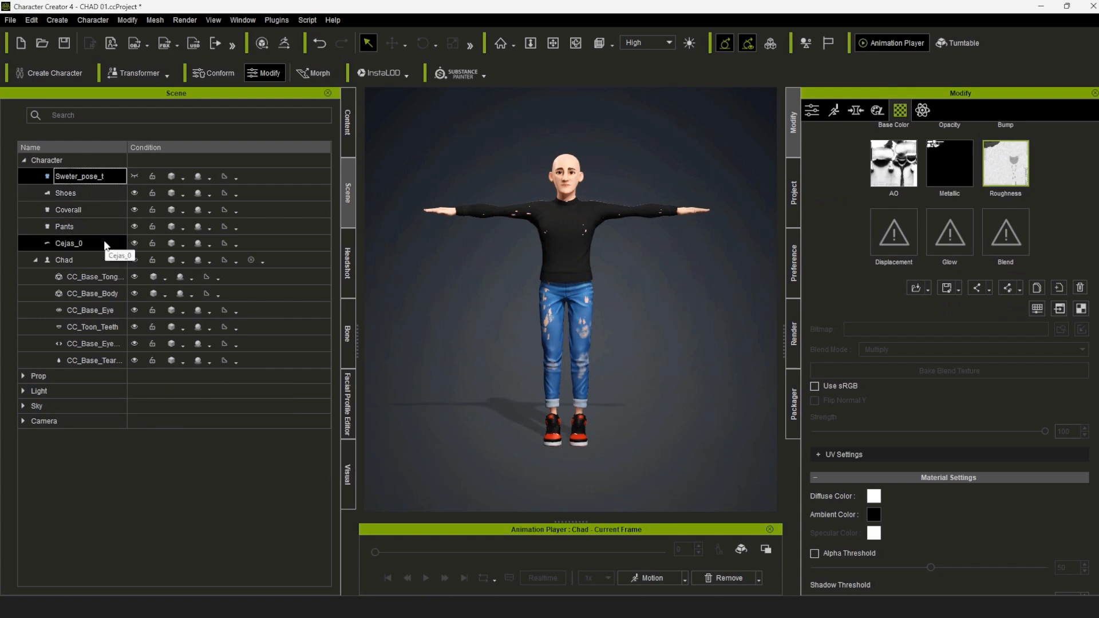
# Step: Open skin weight editing for the Coverall sweater
pyautogui.click(103, 211)
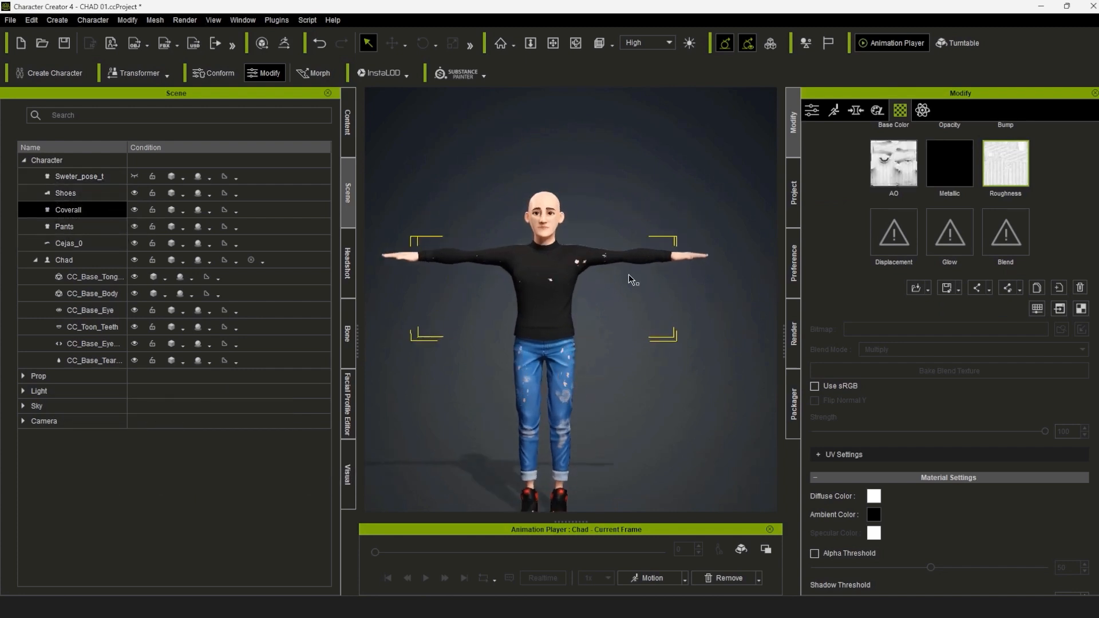
pyautogui.click(812, 110)
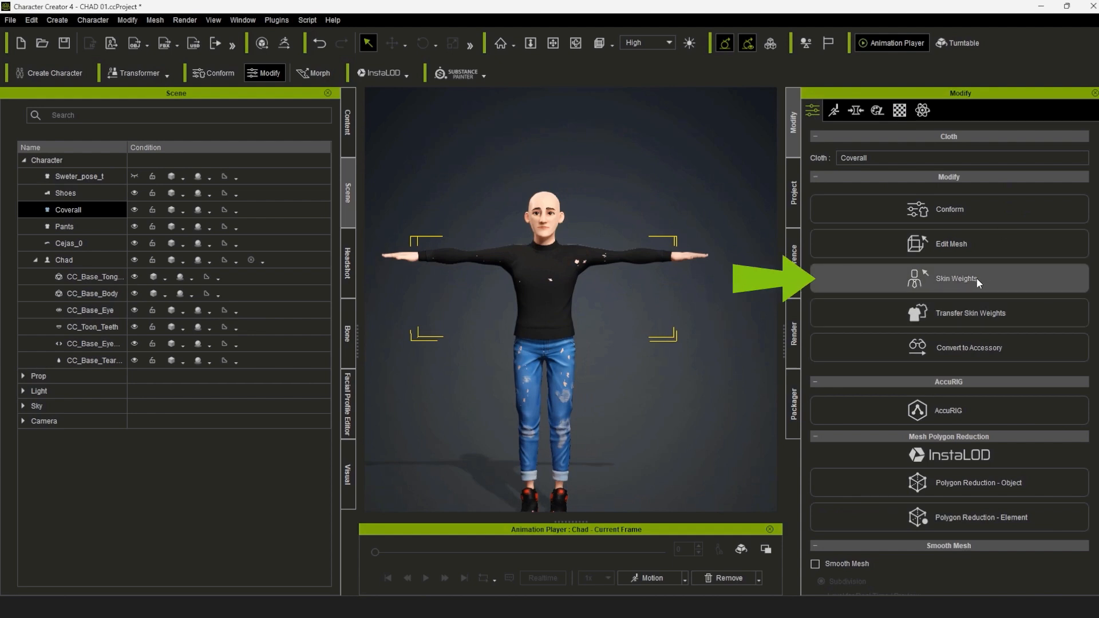
pyautogui.click(946, 279)
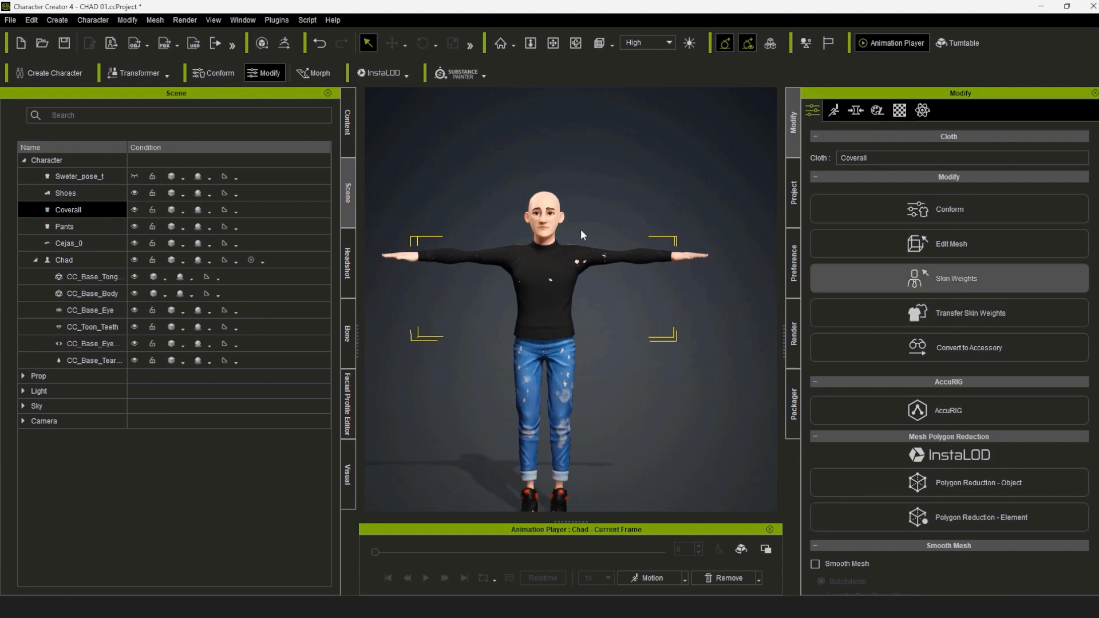
# Step: Display the Coverall's skin weights for the CC_Base_L_Clavicle bone at the shoulder
pyautogui.scroll(5, 623, 300)
pyautogui.scroll(10, 638, 305)
pyautogui.moveTo(557, 266); pyautogui.dragTo(679, 317, button='right')
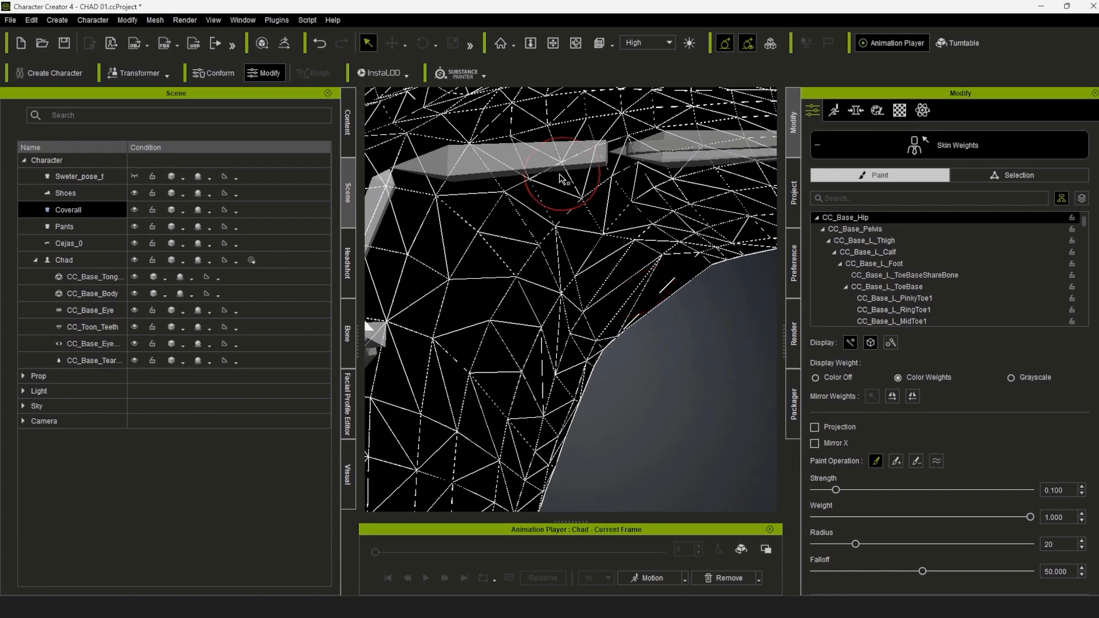
pyautogui.click(510, 159)
pyautogui.scroll(-4, 593, 285)
pyautogui.keyDown('alt'); pyautogui.moveTo(594, 285); pyautogui.dragTo(573, 292); pyautogui.keyUp('alt')
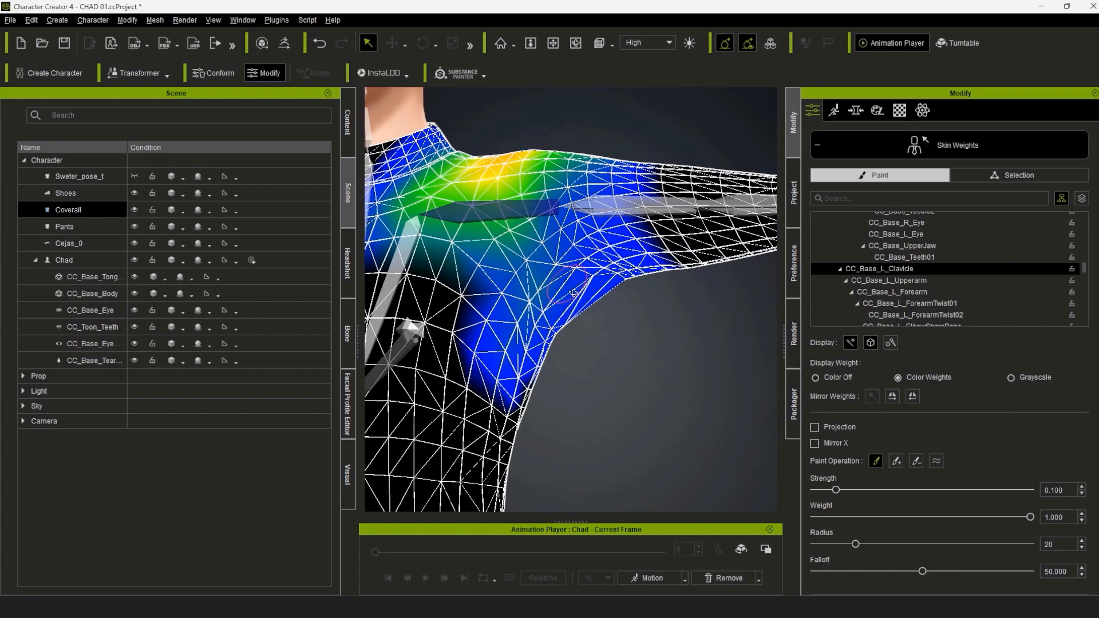
# Step: Select the CC_Base_L_UpperarmTwist01 bone to show its weights around the Coverall's armpit
pyautogui.click(631, 208)
pyautogui.click(626, 214)
pyautogui.keyDown('alt'); pyautogui.moveTo(638, 286); pyautogui.dragTo(721, 332); pyautogui.keyUp('alt')
pyautogui.keyDown('alt'); pyautogui.moveTo(703, 332); pyautogui.dragTo(636, 314, button='right'); pyautogui.keyUp('alt')
pyautogui.keyDown('alt'); pyautogui.moveTo(636, 314); pyautogui.dragTo(635, 332); pyautogui.keyUp('alt')
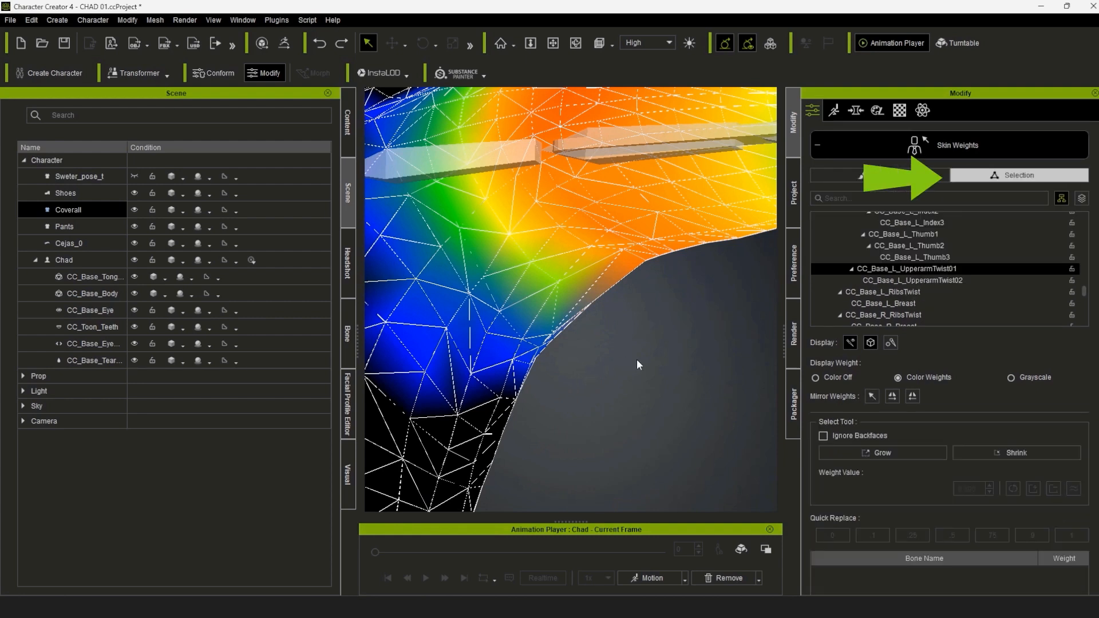
# Step: Select a Coverall vertex at the armpit and set its CC_Base_L_UpperarmTwist01 weight to 0.5
pyautogui.scroll(2, 680, 373)
pyautogui.keyDown('alt'); pyautogui.moveTo(680, 373); pyautogui.dragTo(529, 303); pyautogui.keyUp('alt')
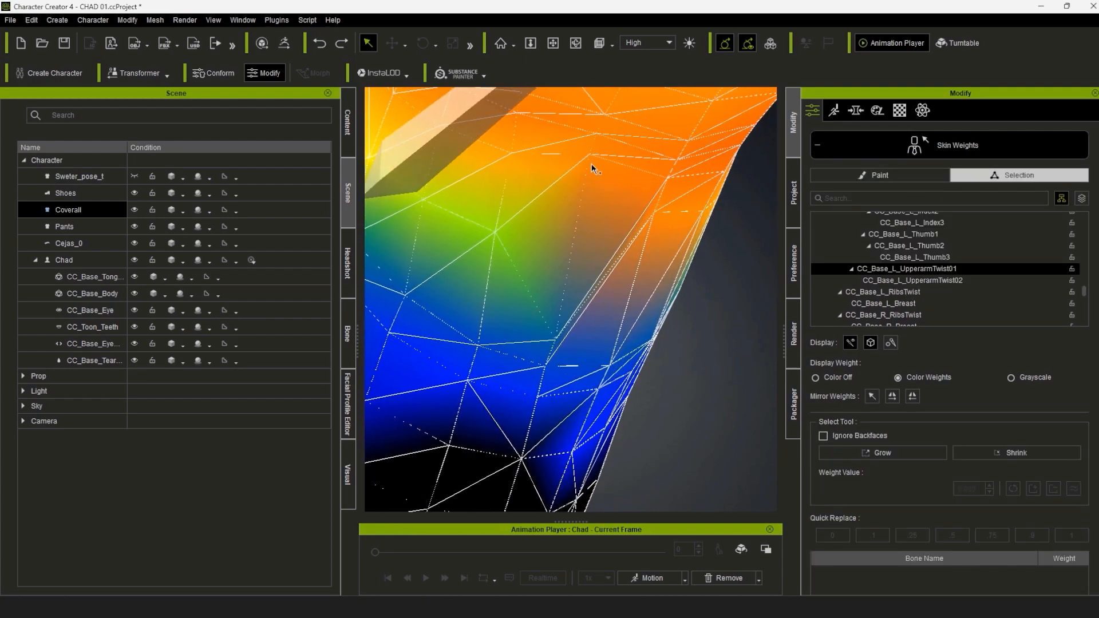
pyautogui.keyDown('alt'); pyautogui.moveTo(590, 160); pyautogui.dragTo(626, 210); pyautogui.keyUp('alt')
pyautogui.click(628, 216)
pyautogui.click(628, 216)
pyautogui.click(629, 218)
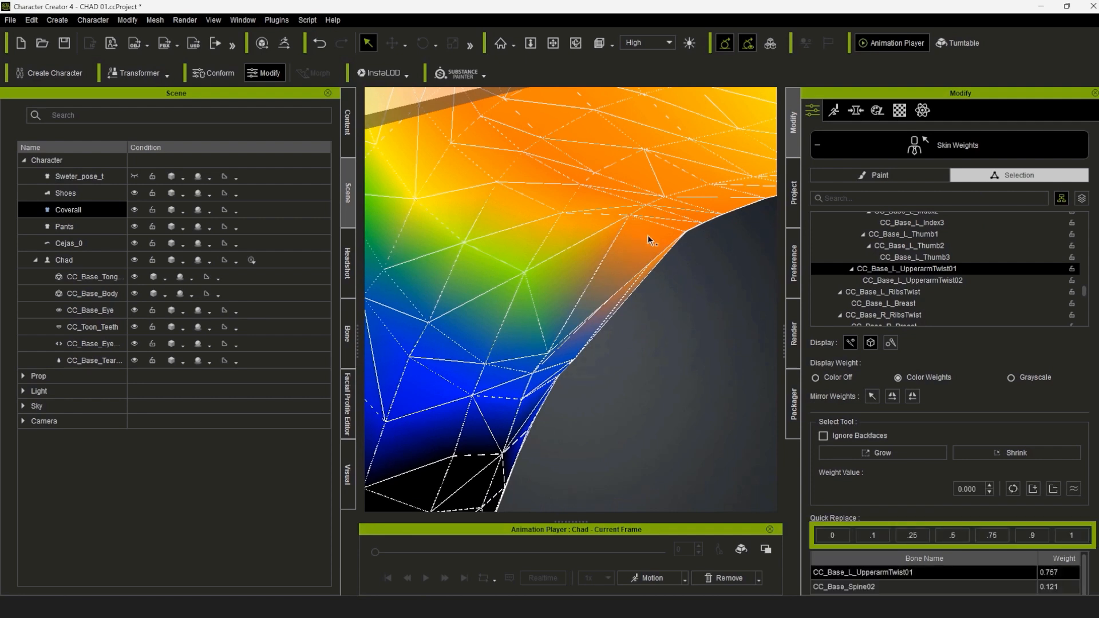
pyautogui.click(950, 535)
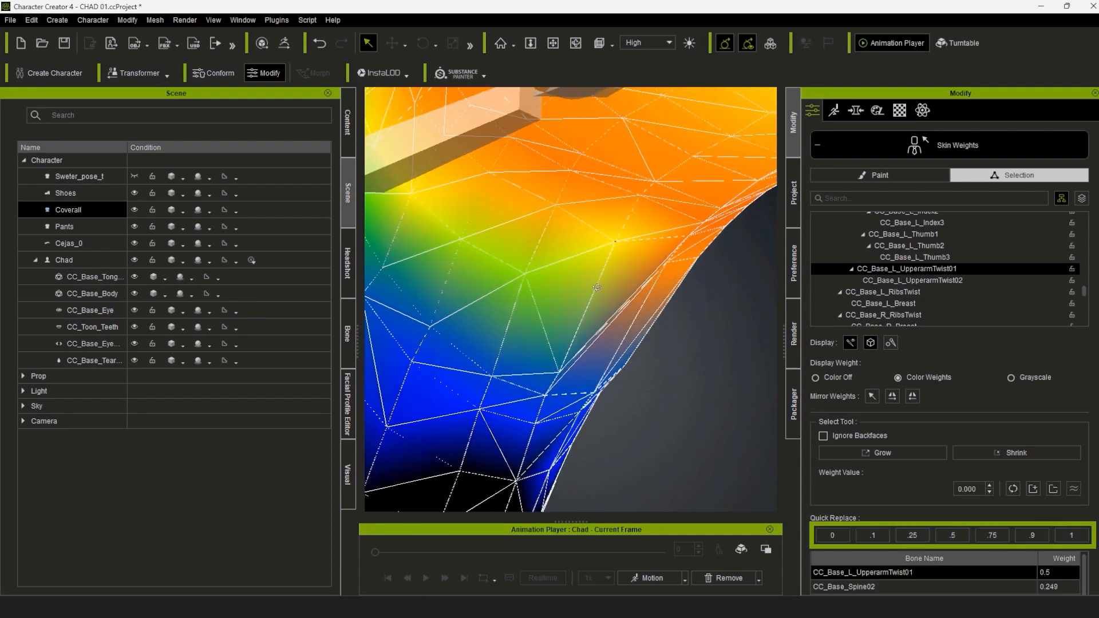
# Step: Set the armpit vertices' weights to 0.25 for the CC_Base_L_UpperarmTwist01 and CC_Base_R_UpperarmTwist01 bones
pyautogui.click(991, 536)
pyautogui.click(914, 536)
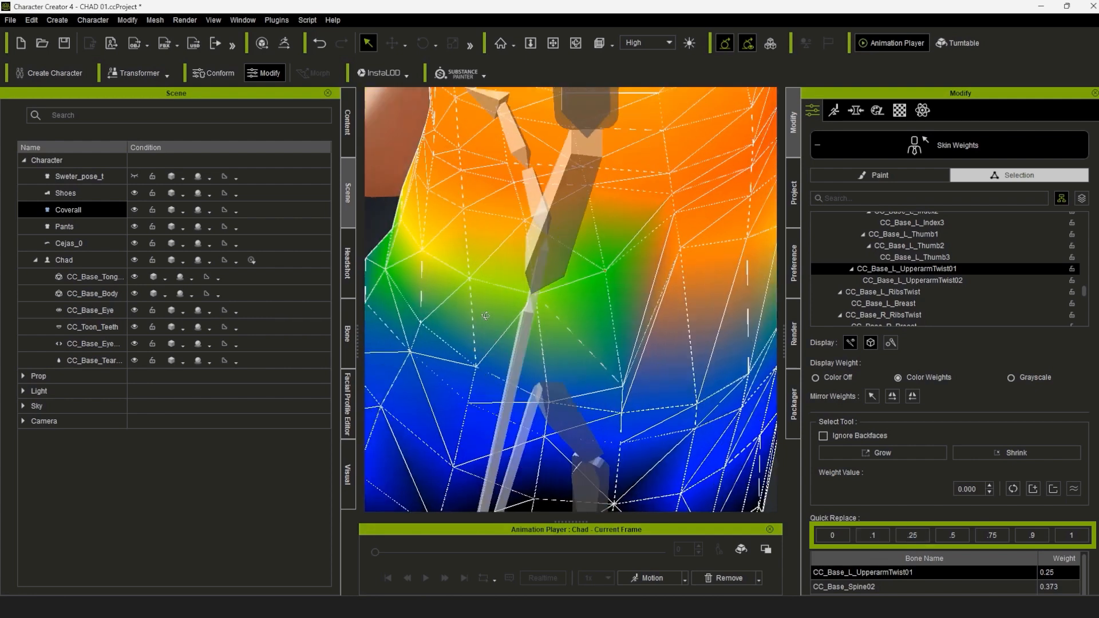
pyautogui.click(912, 535)
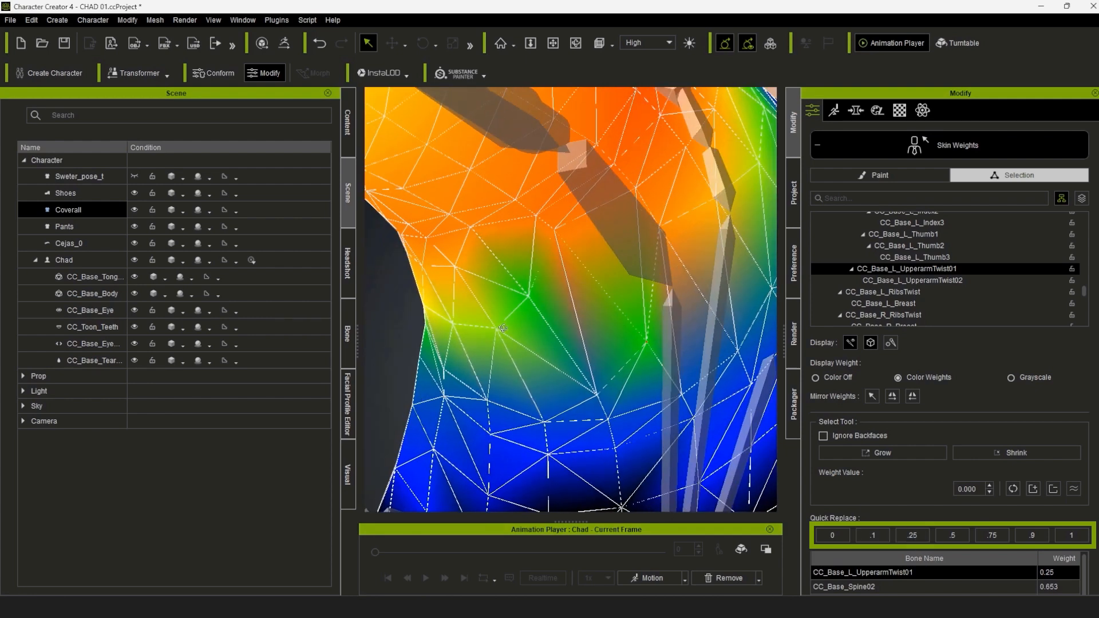
pyautogui.click(912, 536)
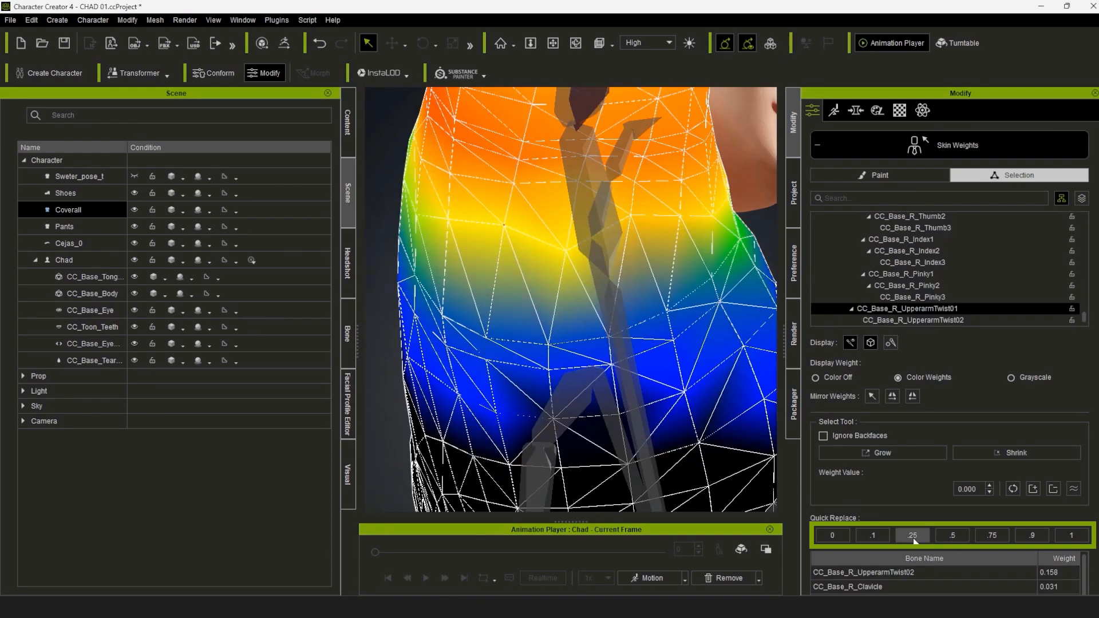
pyautogui.click(912, 537)
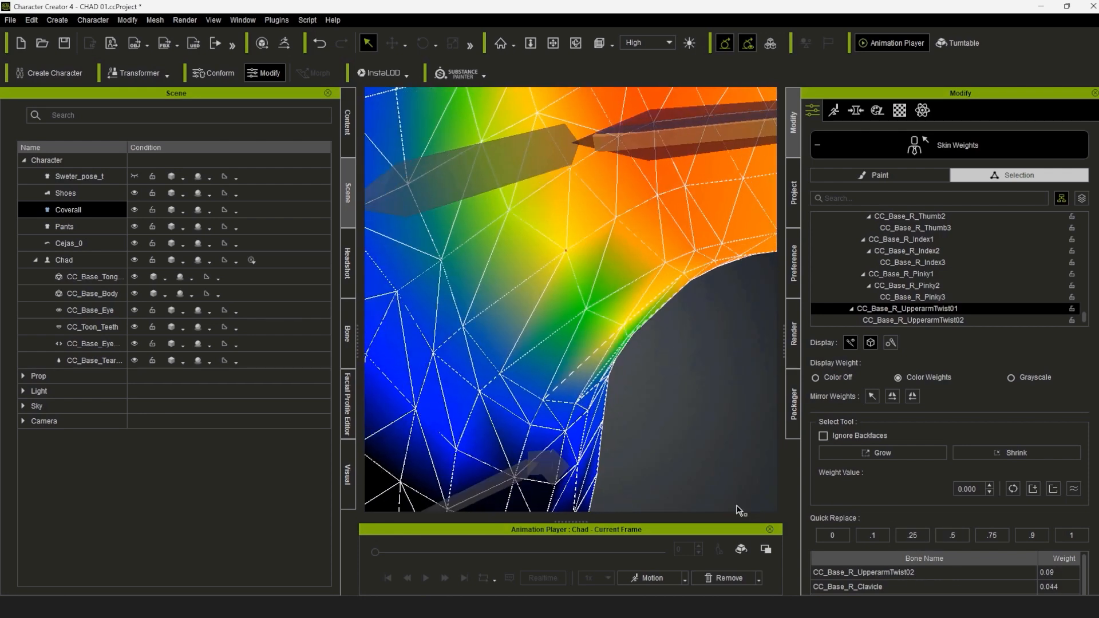
# Step: Move the character's left foot outward in Edit Pose to check how the Pants deform at the crotch
pyautogui.scroll(-5, 629, 338)
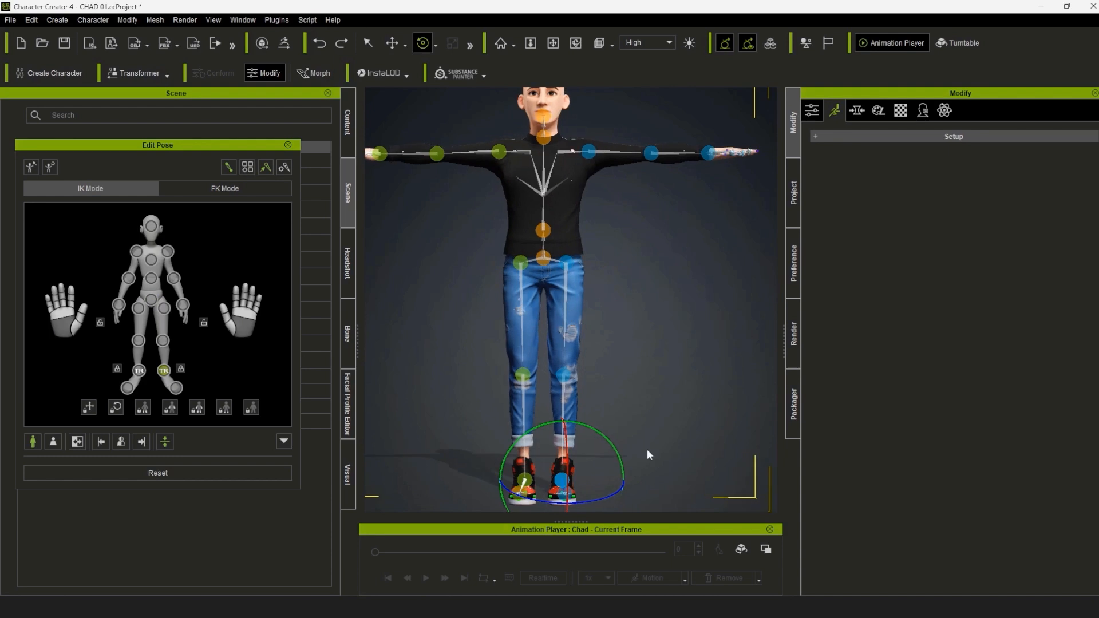
pyautogui.press('w')
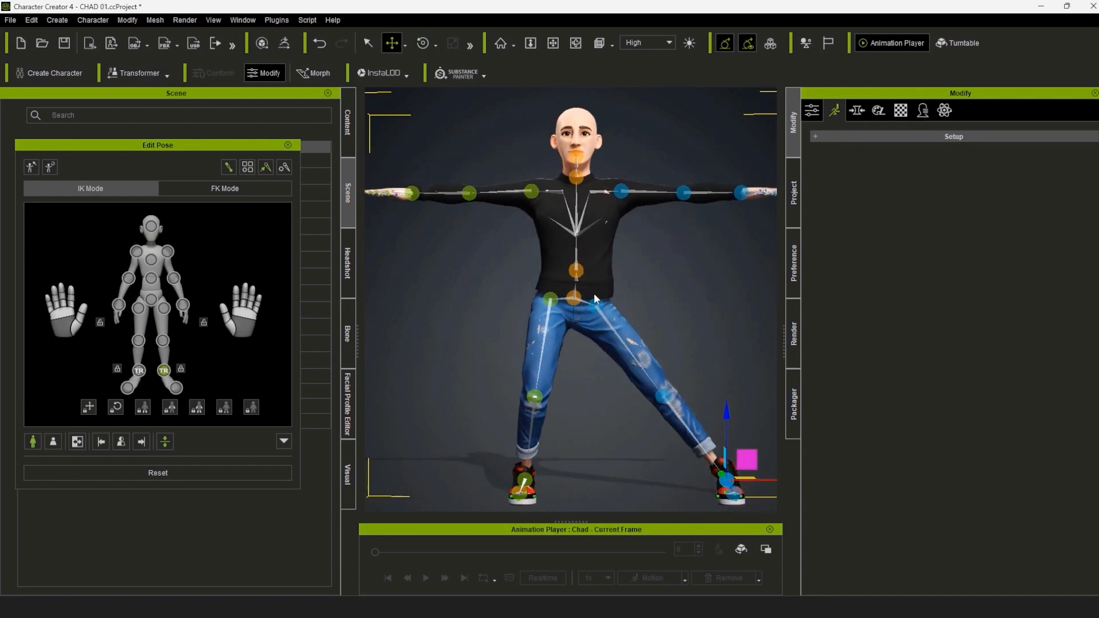
pyautogui.click(575, 248)
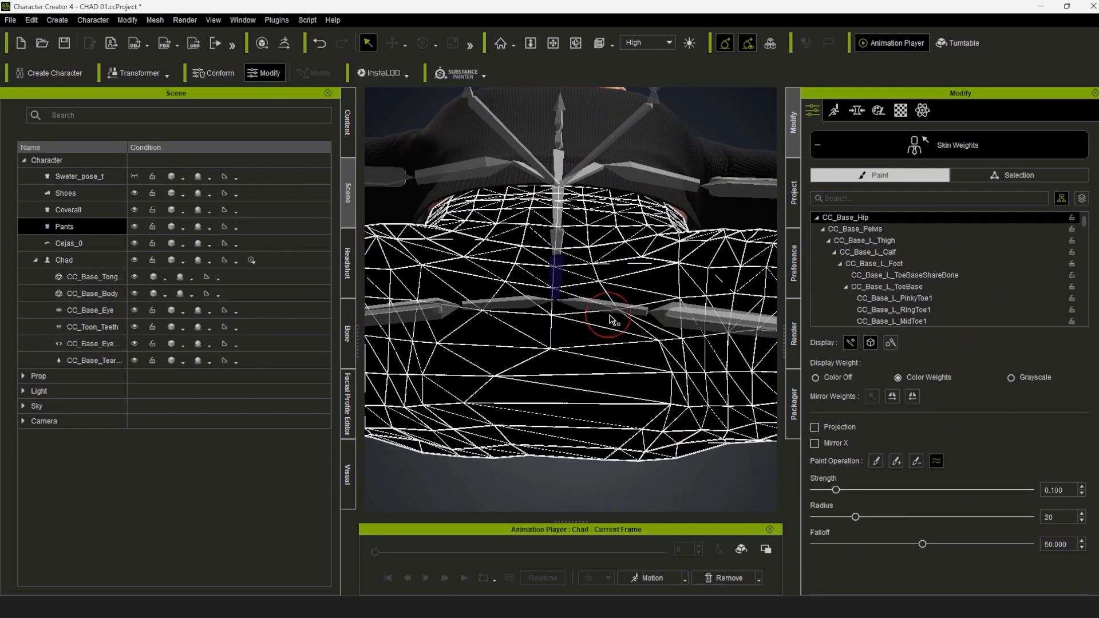
# Step: Display the Pants' CC_Base_Pelvis weights and set the crotch vertices to 0.75 and 0.9
pyautogui.click(611, 320)
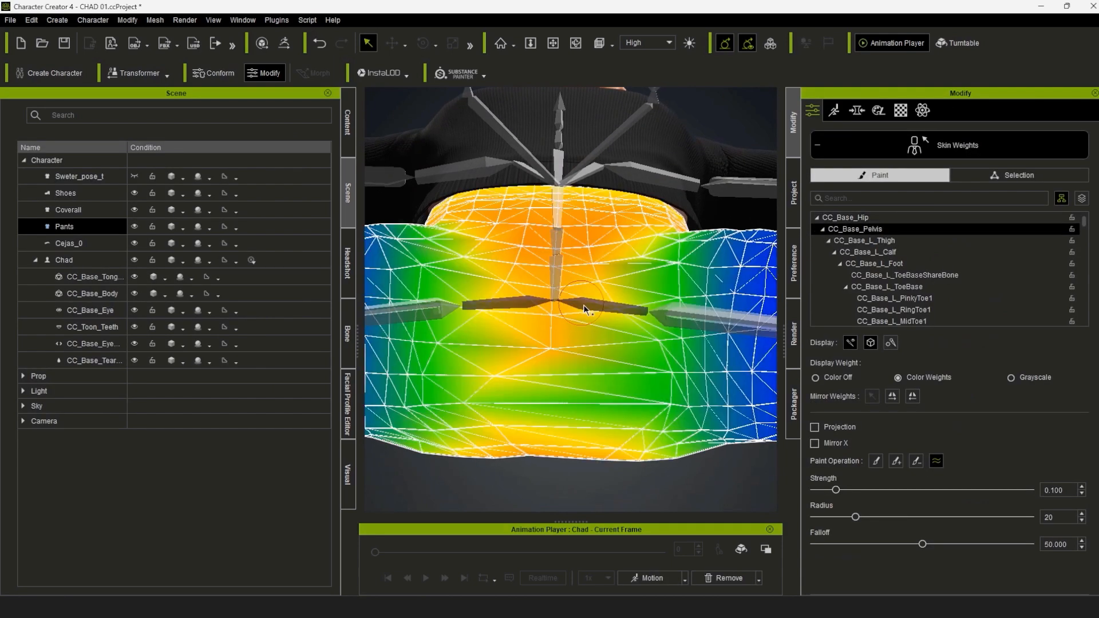
pyautogui.click(497, 361)
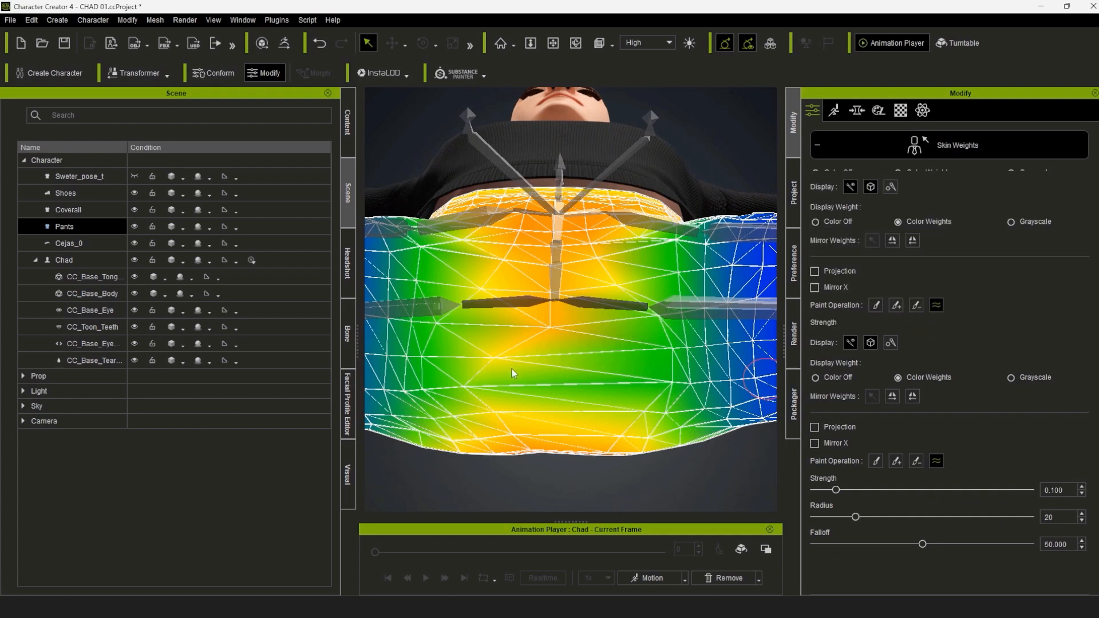
pyautogui.click(992, 535)
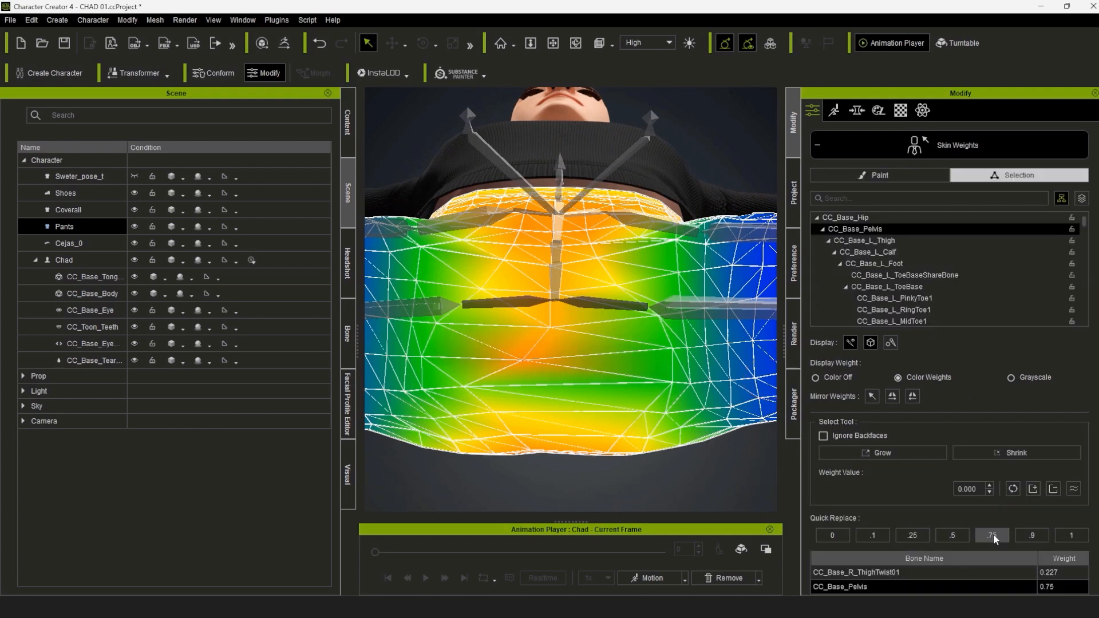
pyautogui.click(1031, 535)
pyautogui.moveTo(701, 427); pyautogui.dragTo(542, 400, button='right')
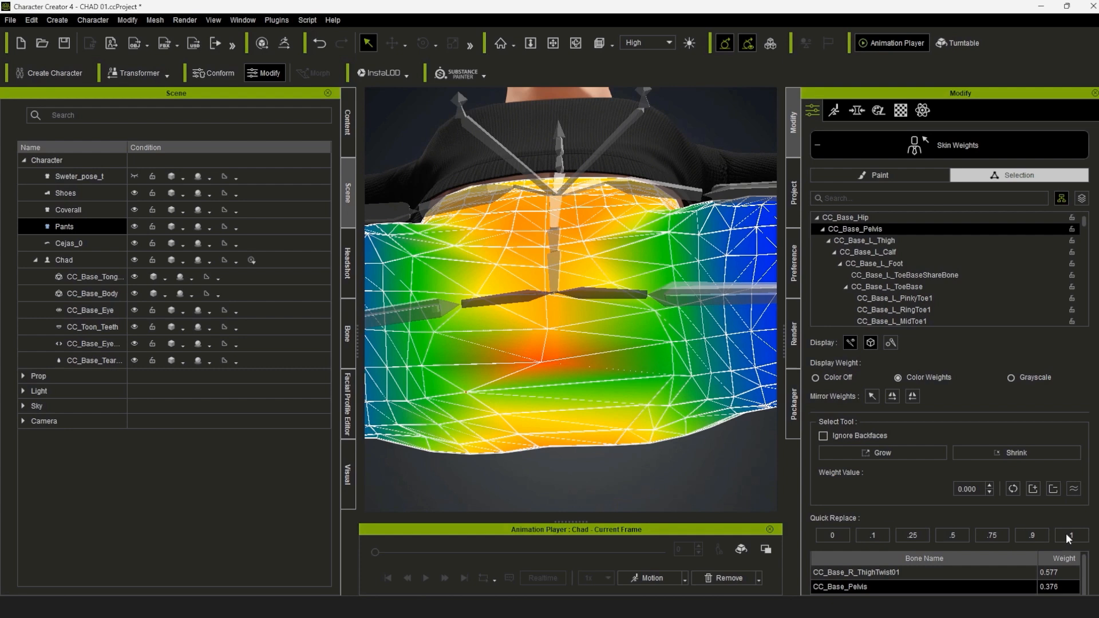
pyautogui.moveTo(650, 417); pyautogui.dragTo(503, 417, button='right')
pyautogui.click(1032, 535)
pyautogui.moveTo(715, 412); pyautogui.dragTo(527, 399, button='right')
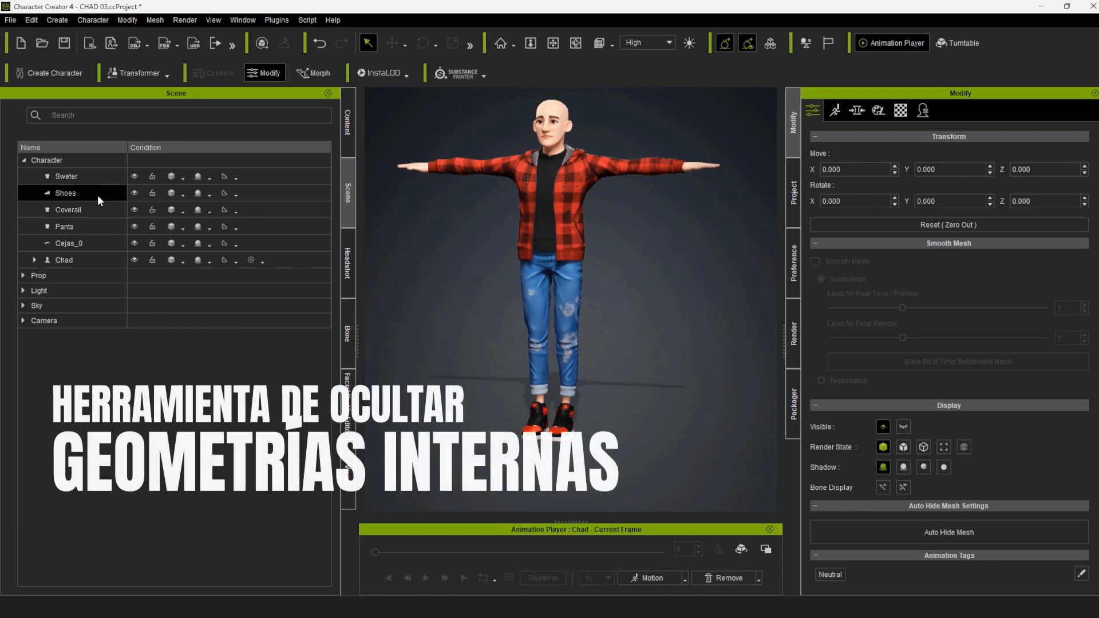
# Step: Select the Shoes and open the Hide Body Mesh Tool for them
pyautogui.click(98, 194)
pyautogui.keyDown('alt'); pyautogui.moveTo(660, 452); pyautogui.dragTo(611, 423); pyautogui.keyUp('alt')
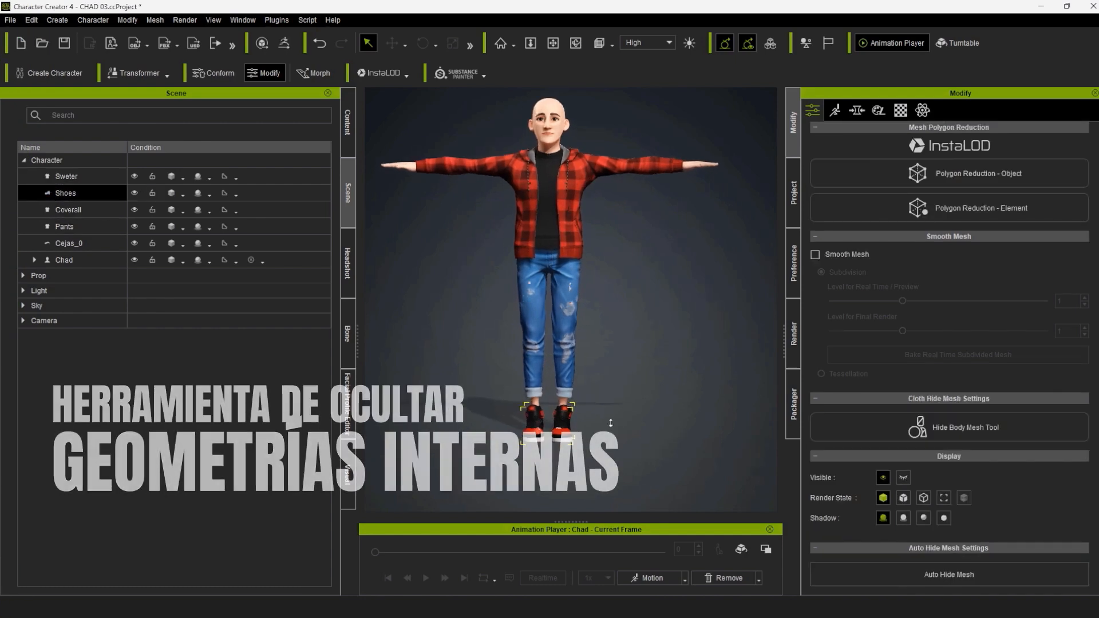
pyautogui.keyDown('alt'); pyautogui.moveTo(611, 423); pyautogui.dragTo(628, 426, button='right'); pyautogui.keyUp('alt')
pyautogui.keyDown('alt'); pyautogui.moveTo(628, 426); pyautogui.dragTo(620, 388, button='middle'); pyautogui.keyUp('alt')
pyautogui.keyDown('alt'); pyautogui.moveTo(620, 387); pyautogui.dragTo(651, 374, button='right'); pyautogui.keyUp('alt')
pyautogui.scroll(3, 651, 375)
pyautogui.keyDown('alt'); pyautogui.moveTo(651, 376); pyautogui.dragTo(654, 402); pyautogui.keyUp('alt')
pyautogui.scroll(2, 655, 404)
pyautogui.keyDown('alt'); pyautogui.moveTo(657, 415); pyautogui.dragTo(663, 393, button='middle'); pyautogui.keyUp('alt')
pyautogui.keyDown('alt'); pyautogui.moveTo(663, 393); pyautogui.dragTo(663, 404); pyautogui.keyUp('alt')
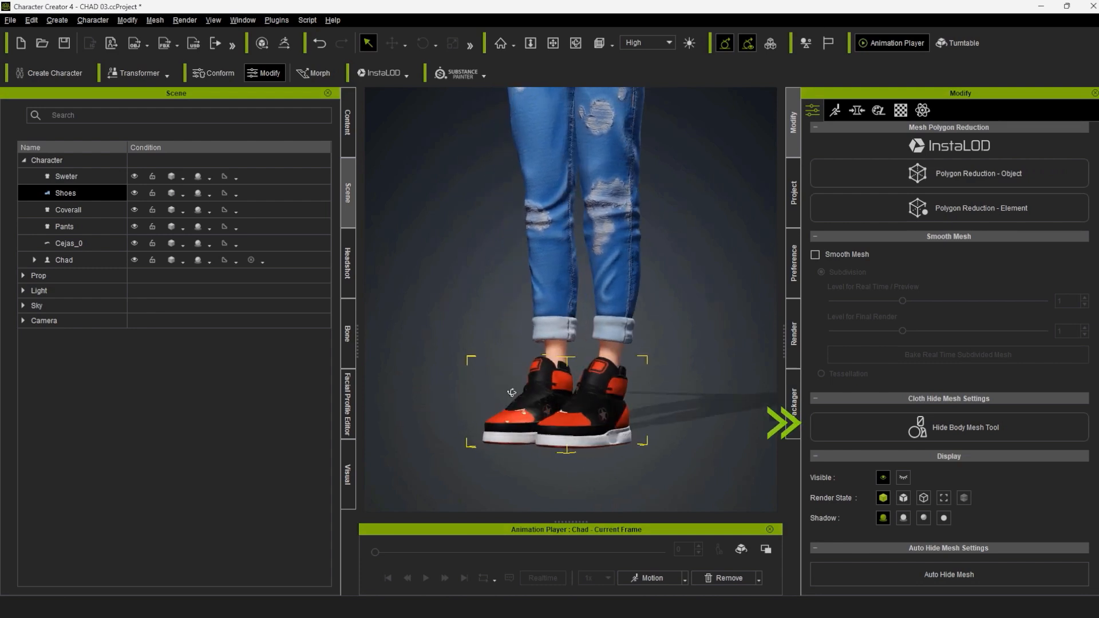
pyautogui.keyDown('alt'); pyautogui.moveTo(672, 426); pyautogui.dragTo(662, 397, button='middle'); pyautogui.keyUp('alt')
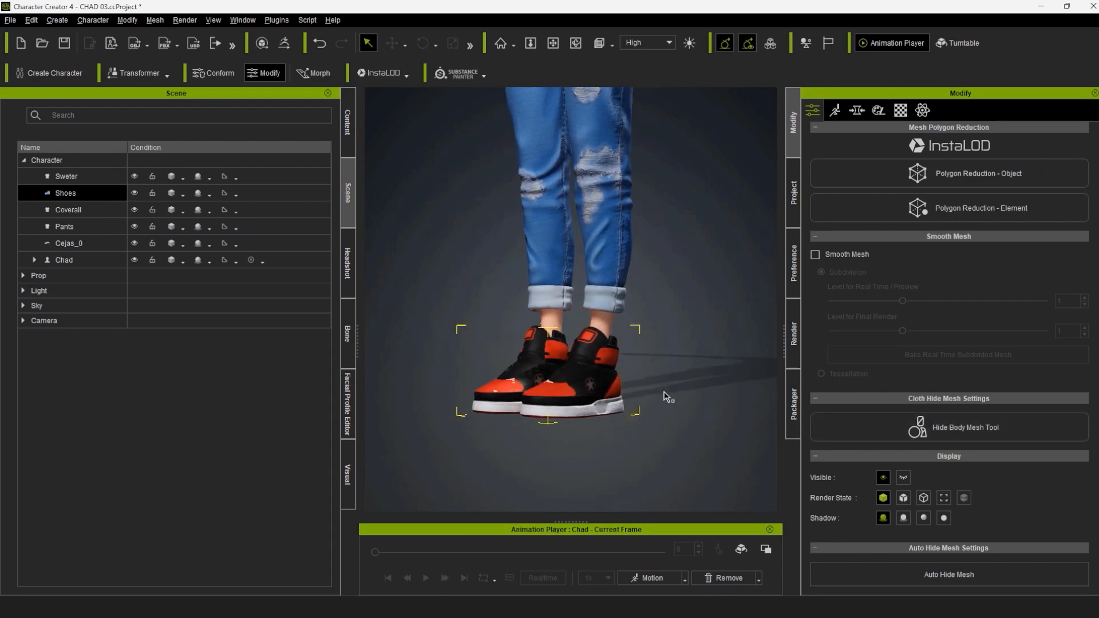
pyautogui.click(983, 428)
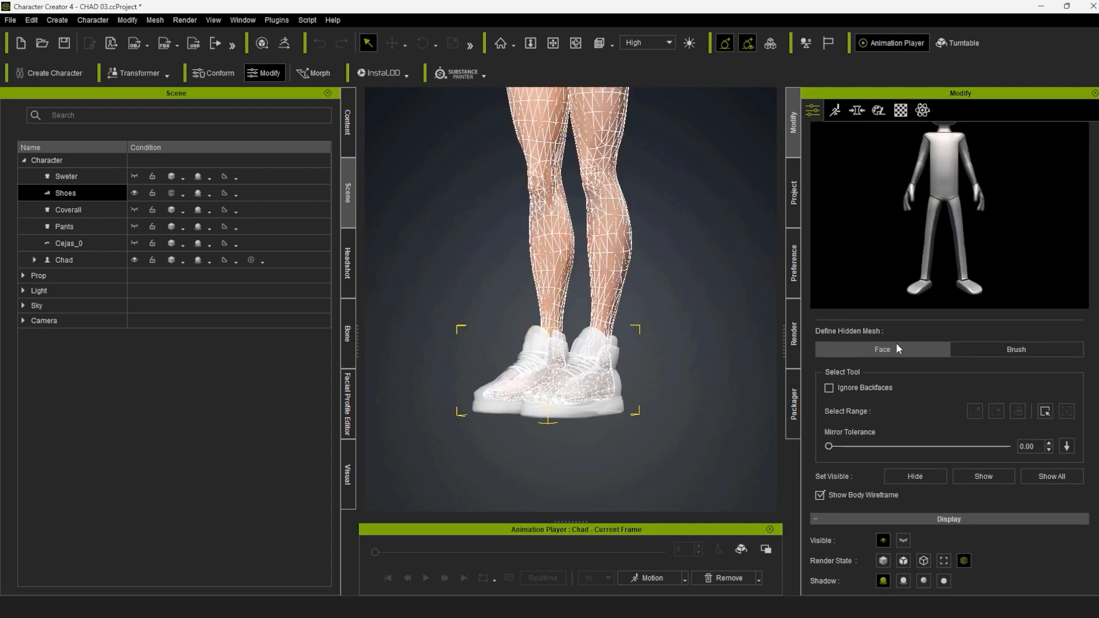
# Step: Hide the foot segments of the body inside the Shoes using Advanced hidden groups with symmetry, and close the tool
pyautogui.scroll(2, 631, 441)
pyautogui.keyDown('alt'); pyautogui.moveTo(631, 441); pyautogui.dragTo(640, 399, button='middle'); pyautogui.keyUp('alt')
pyautogui.keyDown('alt'); pyautogui.moveTo(641, 399); pyautogui.dragTo(608, 400); pyautogui.keyUp('alt')
pyautogui.scroll(3, 963, 214)
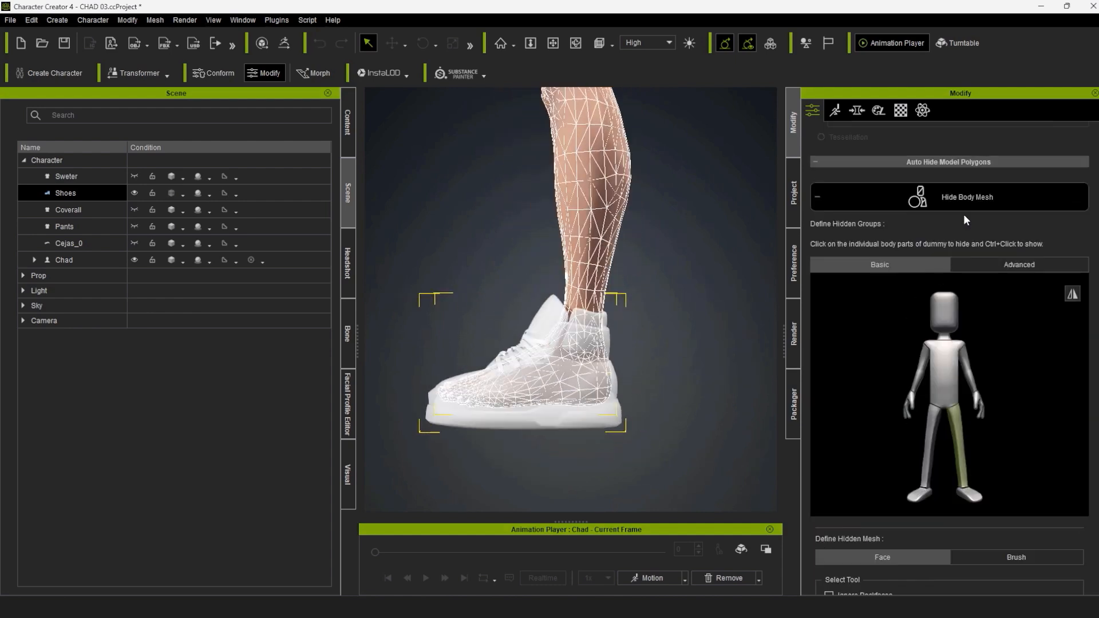
pyautogui.scroll(-1, 963, 214)
pyautogui.click(1015, 198)
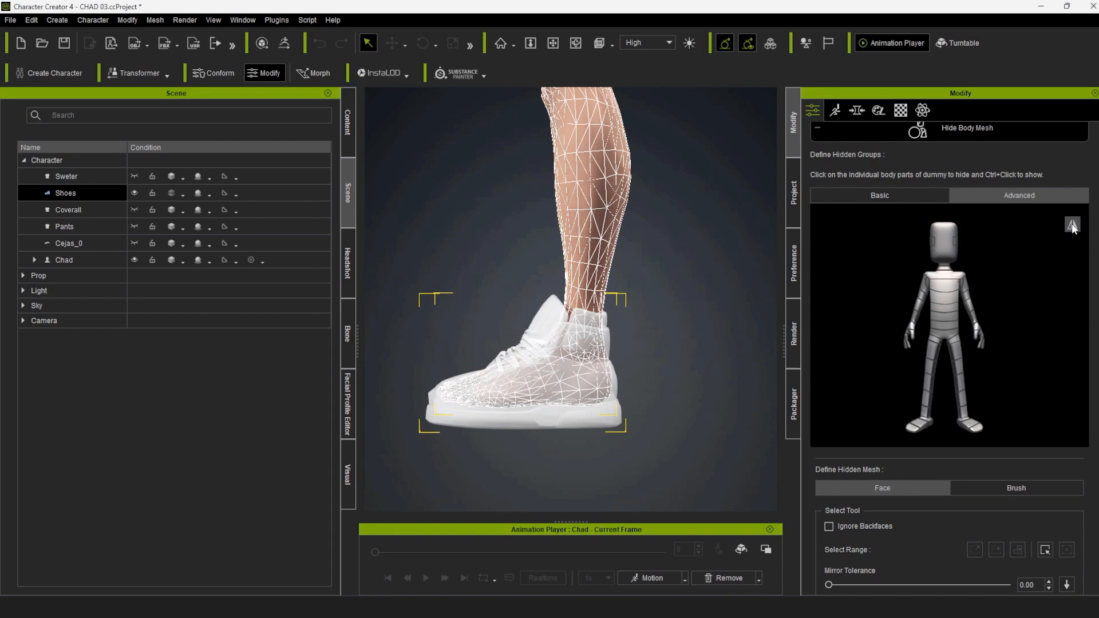
pyautogui.click(961, 426)
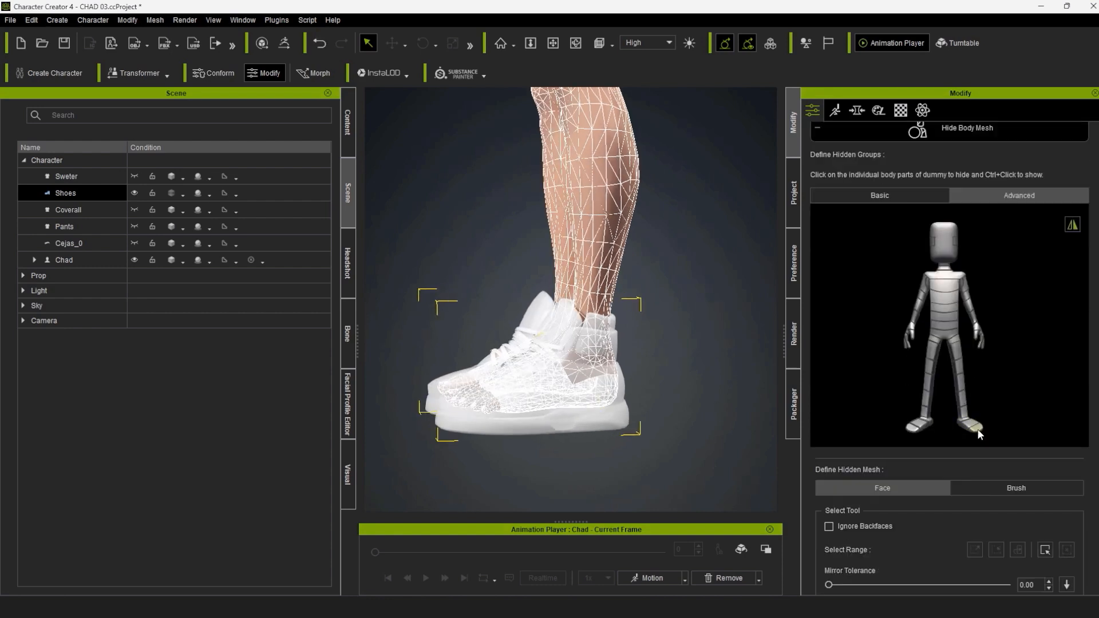
pyautogui.scroll(1, 1062, 165)
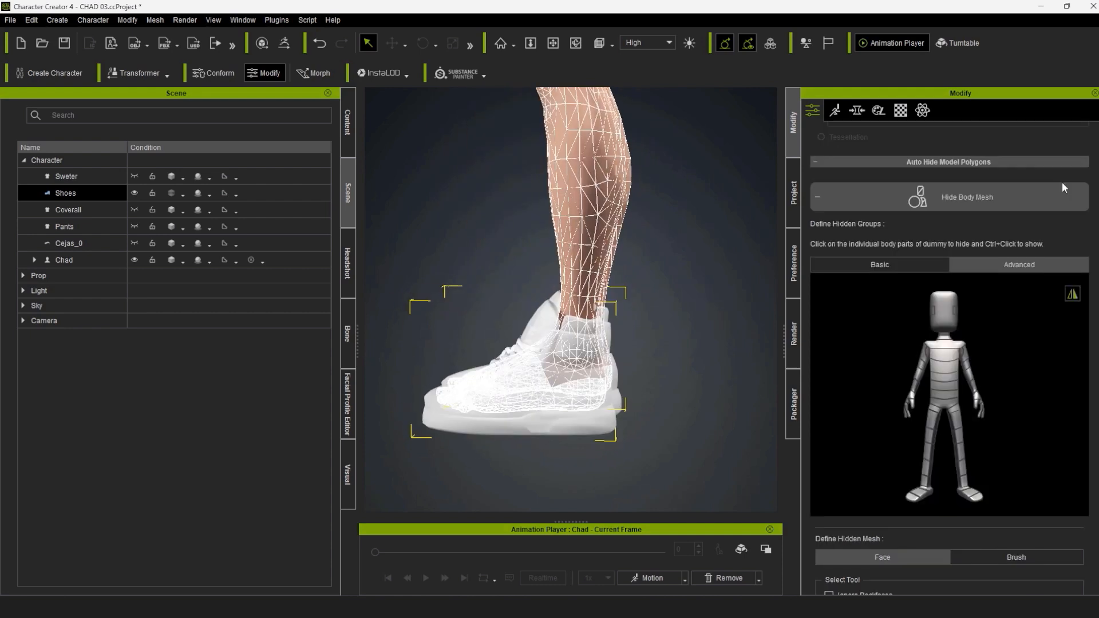
pyautogui.click(1052, 197)
# Step: Select the Pants and hide the body's leg segments covered by them with the Hide Body Mesh Tool
pyautogui.click(86, 228)
pyautogui.scroll(-3, 1001, 395)
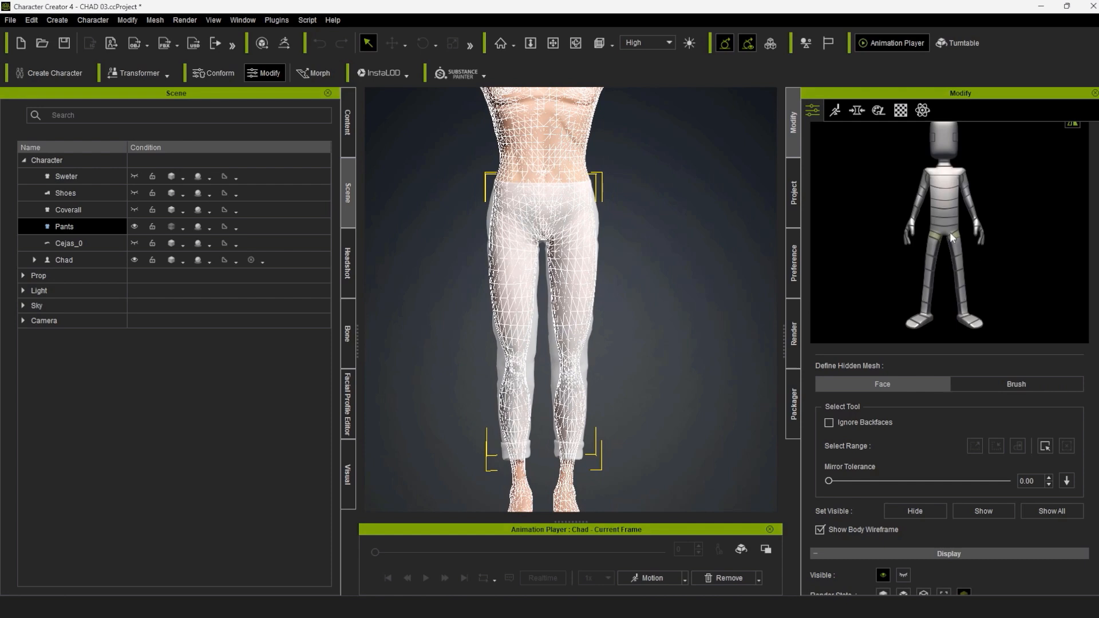
pyautogui.scroll(1, 956, 246)
pyautogui.scroll(3, 684, 314)
pyautogui.moveTo(680, 311)
pyautogui.mouseDown(button='right')
pyautogui.moveTo(614, 281)
pyautogui.moveTo(675, 309)
pyautogui.mouseUp(button='right')
pyautogui.moveTo(675, 309); pyautogui.dragTo(675, 233, button='middle')
pyautogui.click(963, 333)
pyautogui.click(962, 347)
pyautogui.moveTo(605, 350); pyautogui.dragTo(606, 236, button='middle')
pyautogui.scroll(1, 606, 236)
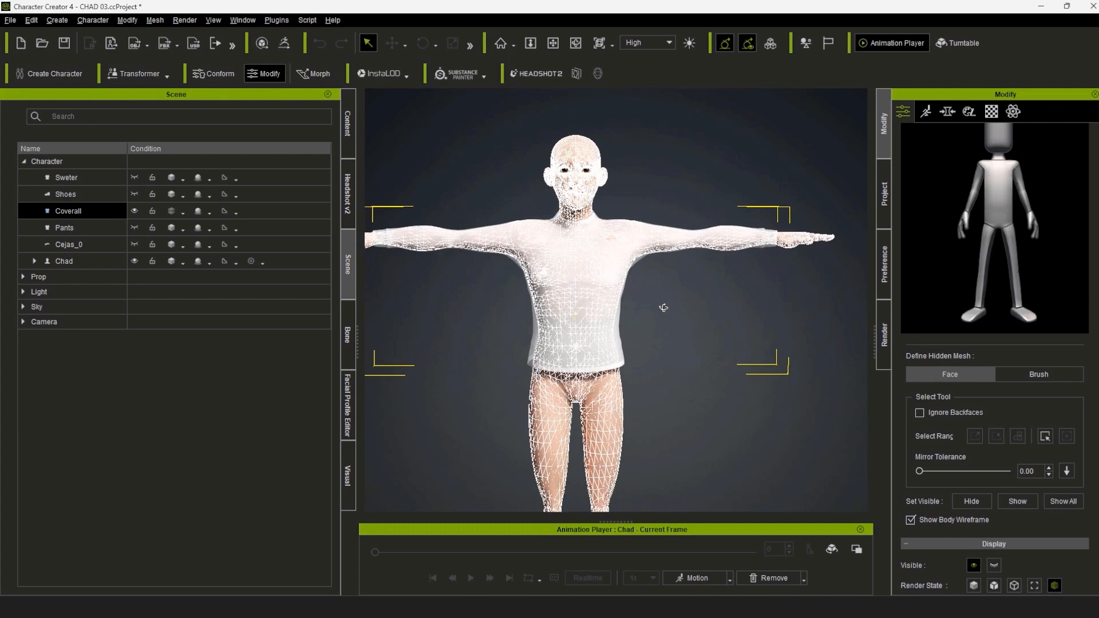
# Step: Switch the Coverall's hidden body groups to Advanced so the covered torso segments can be picked
pyautogui.scroll(3, 1008, 374)
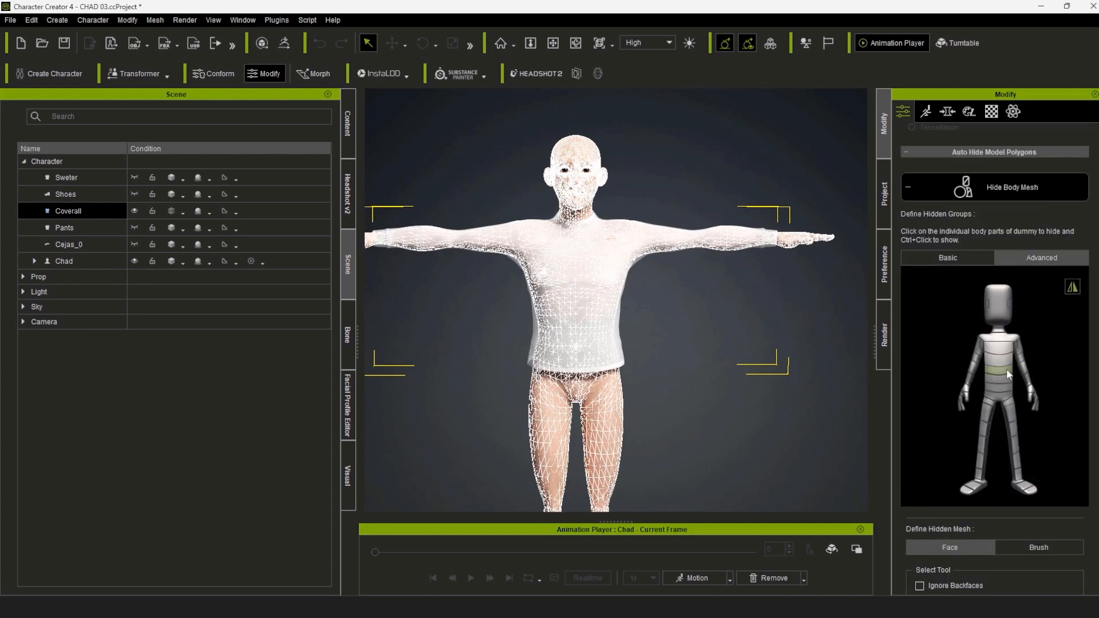
pyautogui.scroll(4, 689, 355)
pyautogui.moveTo(689, 355); pyautogui.dragTo(517, 367, button='right')
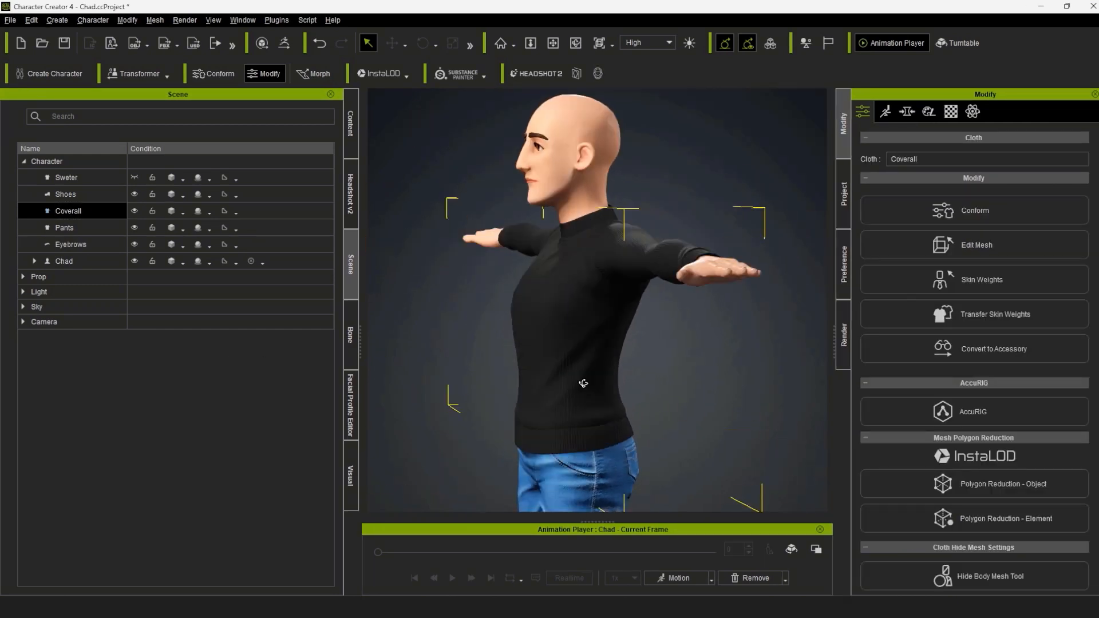
# Step: Test the Coverall's deformation at the character's left shoulder in Edit Pose and leave pose editing
pyautogui.scroll(-5, 581, 373)
pyautogui.moveTo(583, 383); pyautogui.dragTo(623, 374, button='right')
pyautogui.click(884, 111)
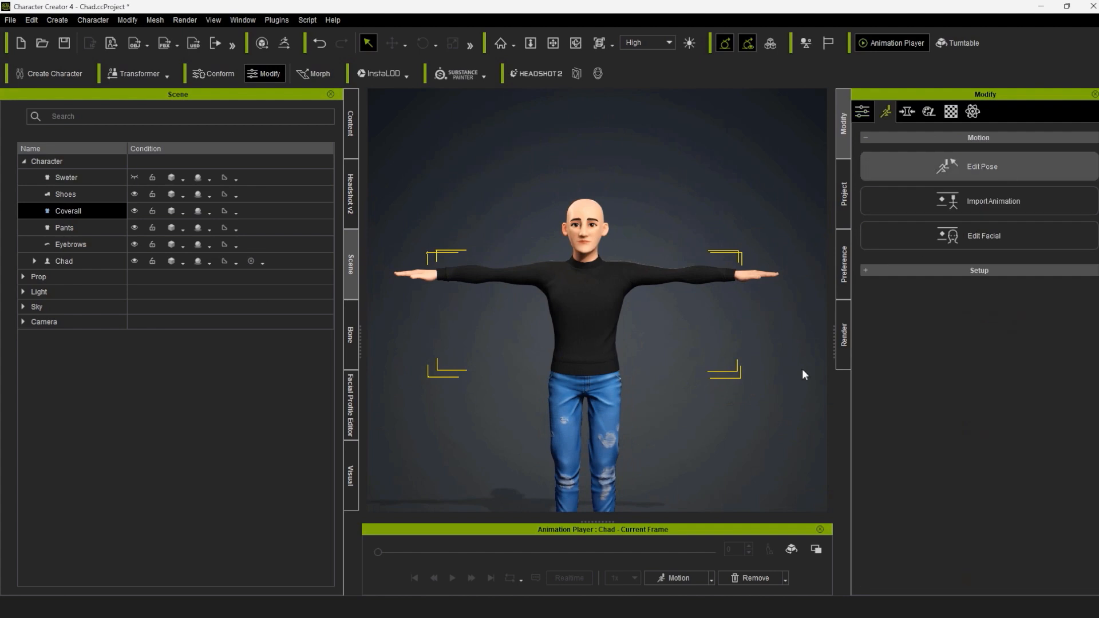
pyautogui.moveTo(684, 239)
pyautogui.mouseDown()
pyautogui.moveTo(646, 215)
pyautogui.moveTo(684, 255)
pyautogui.mouseUp()
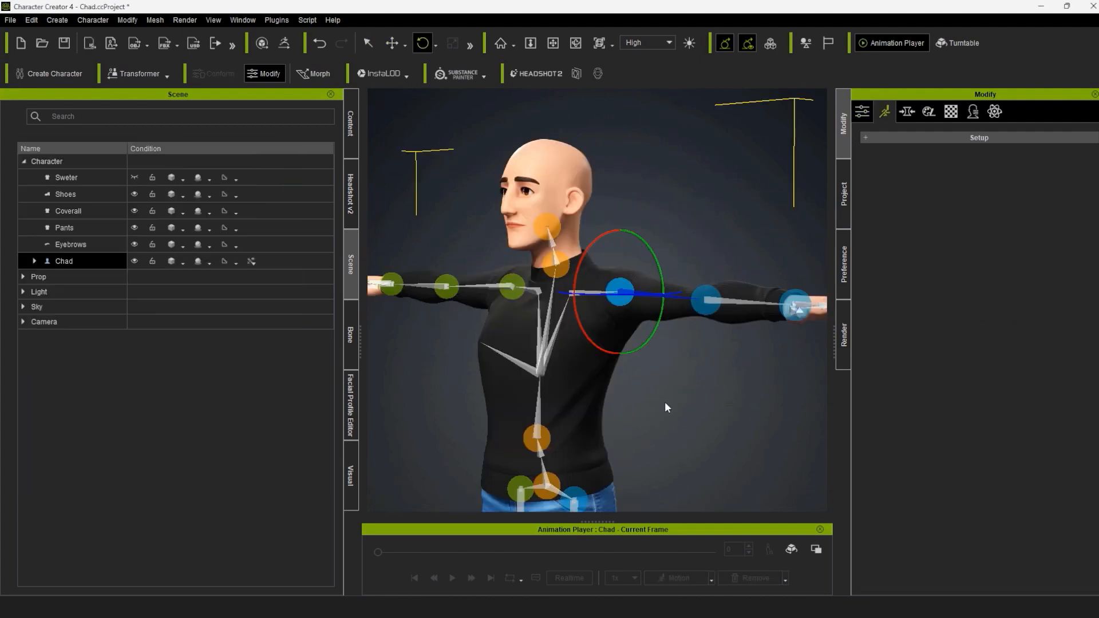
pyautogui.press('q')
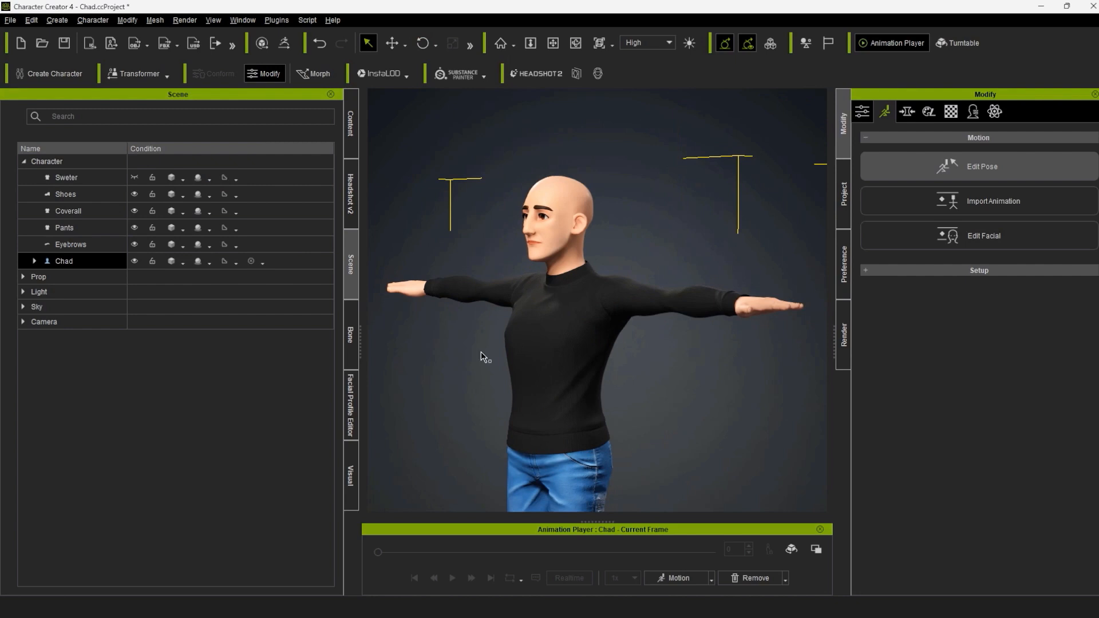
pyautogui.moveTo(481, 351); pyautogui.dragTo(496, 363, button='right')
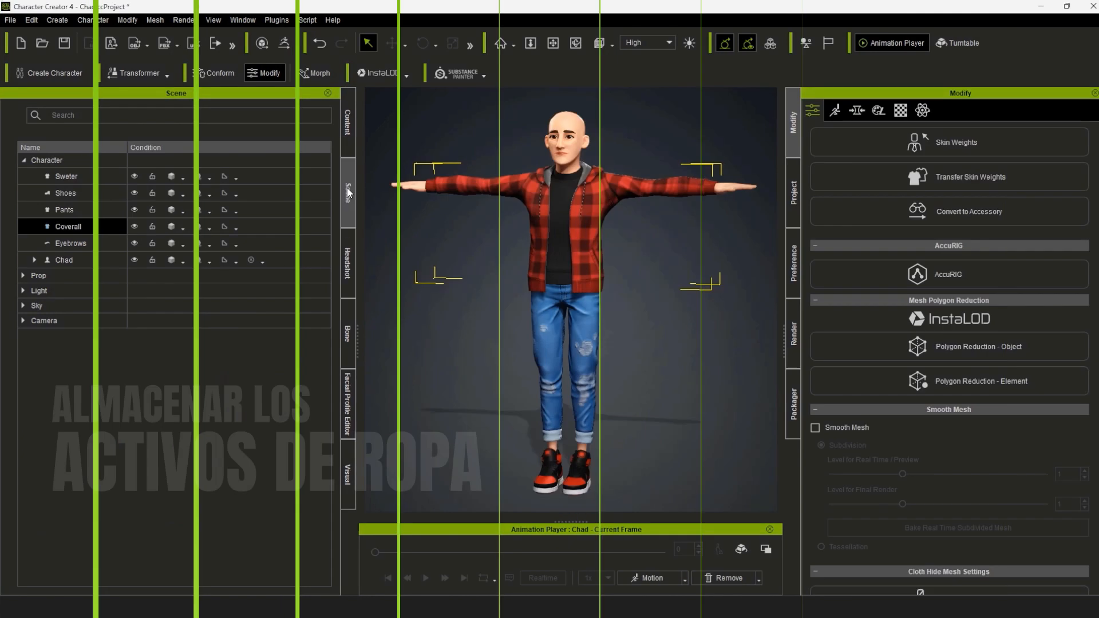
# Step: Apply the A-Pose from the Calibration pose templates to the character and return to the scene list
pyautogui.click(347, 123)
pyautogui.click(241, 122)
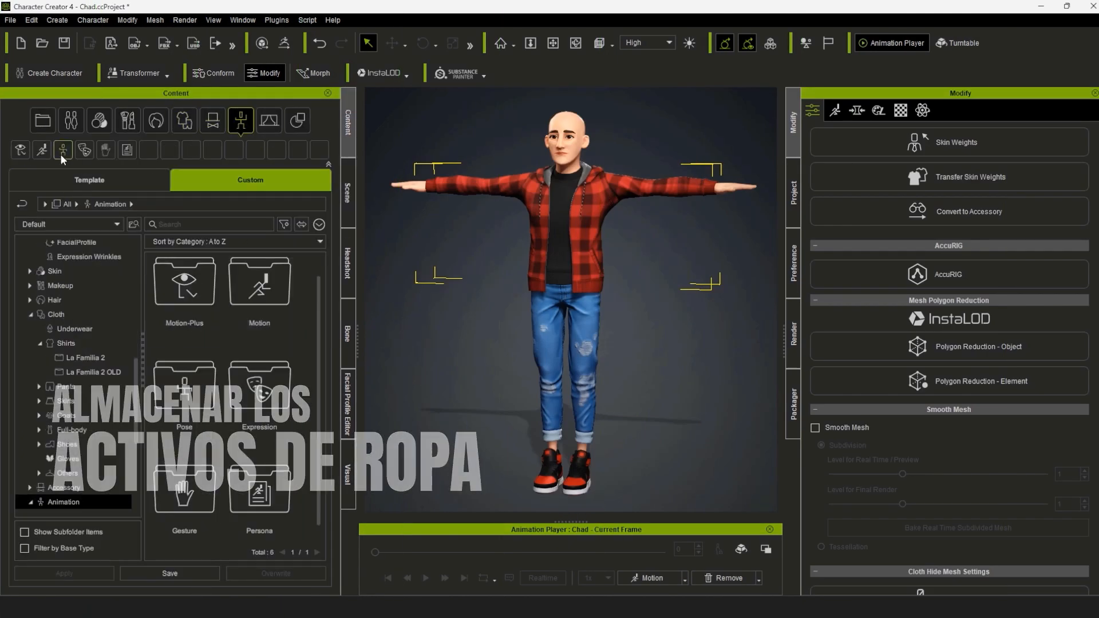
pyautogui.doubleClick(184, 389)
pyautogui.click(89, 179)
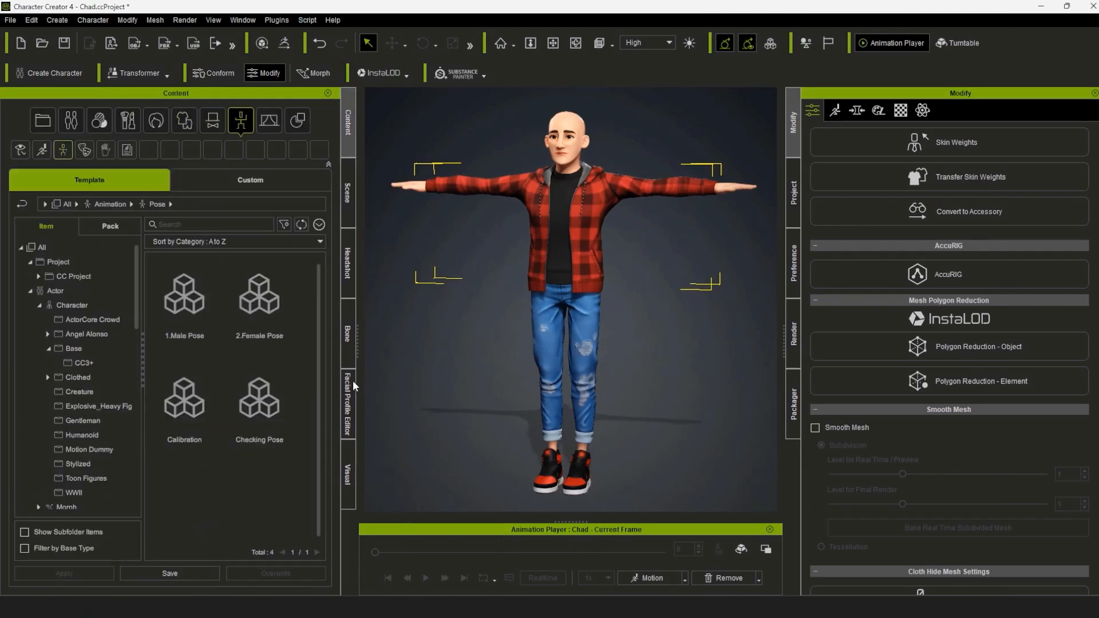
pyautogui.doubleClick(184, 399)
pyautogui.doubleClick(194, 320)
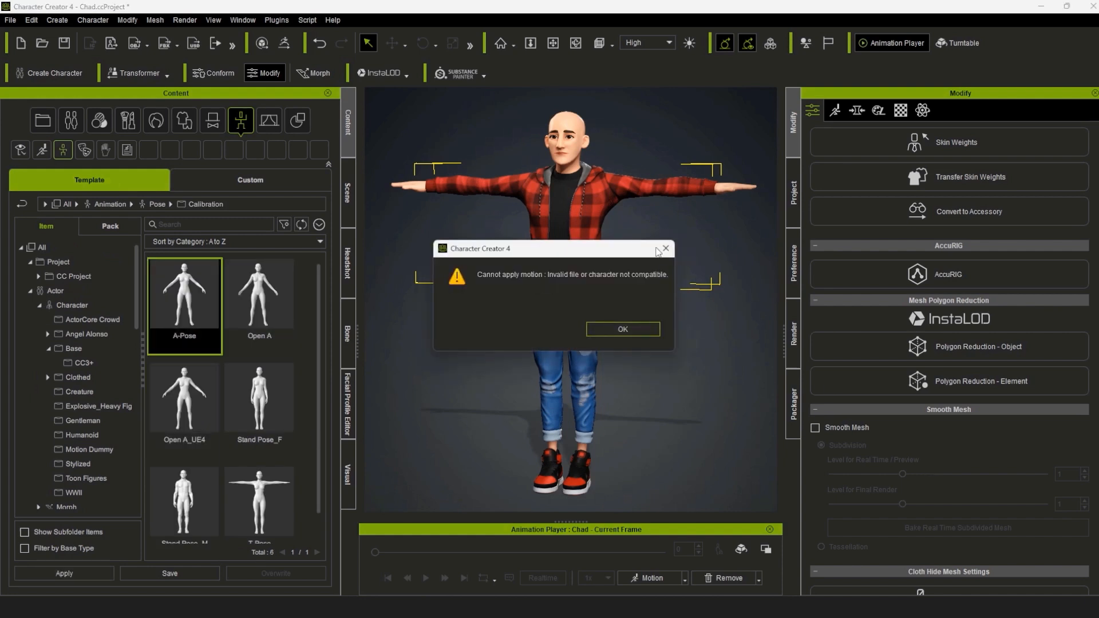
pyautogui.click(348, 195)
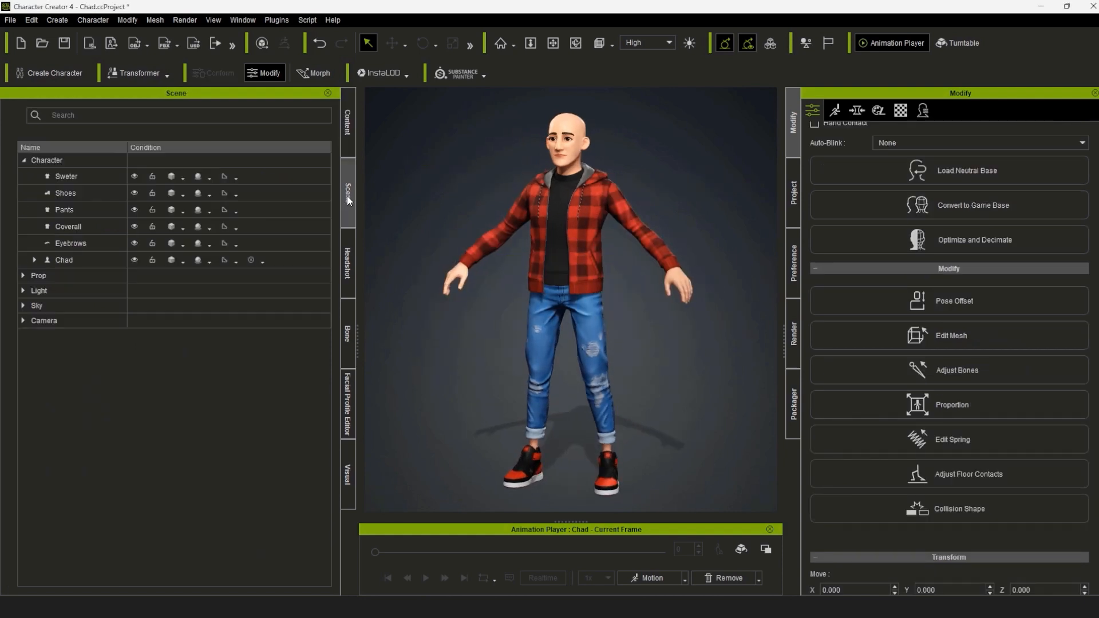
# Step: Hide Chad, Eyebrows, Coverall, Pants and Shoes so only the Sweter remains visible, framed for its thumbnail
pyautogui.keyDown('shift'); pyautogui.click(86, 262); pyautogui.keyUp('shift')
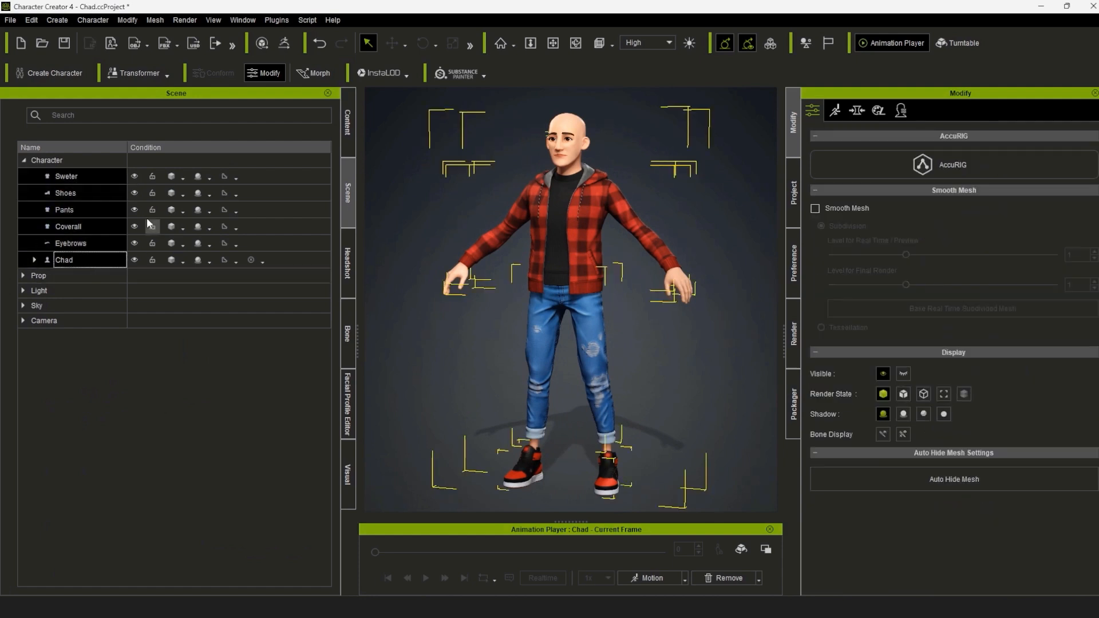
pyautogui.click(135, 178)
pyautogui.click(133, 175)
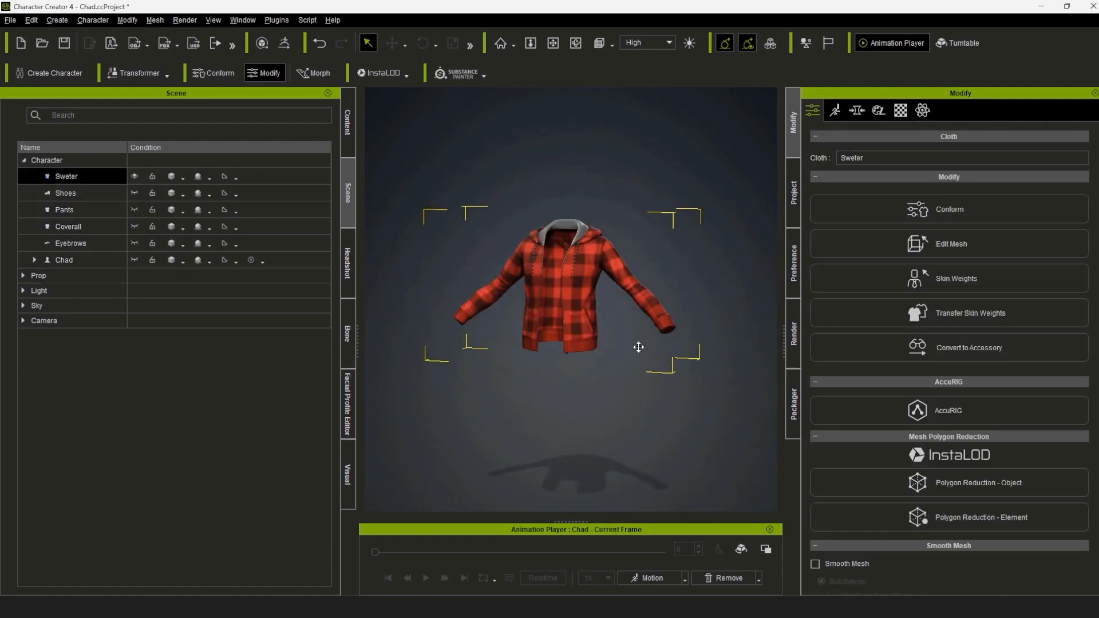
pyautogui.keyDown('alt'); pyautogui.moveTo(647, 346); pyautogui.dragTo(660, 410, button='right'); pyautogui.keyUp('alt')
pyautogui.scroll(3, 660, 410)
pyautogui.keyDown('alt'); pyautogui.moveTo(659, 410); pyautogui.dragTo(677, 404, button='middle'); pyautogui.keyUp('alt')
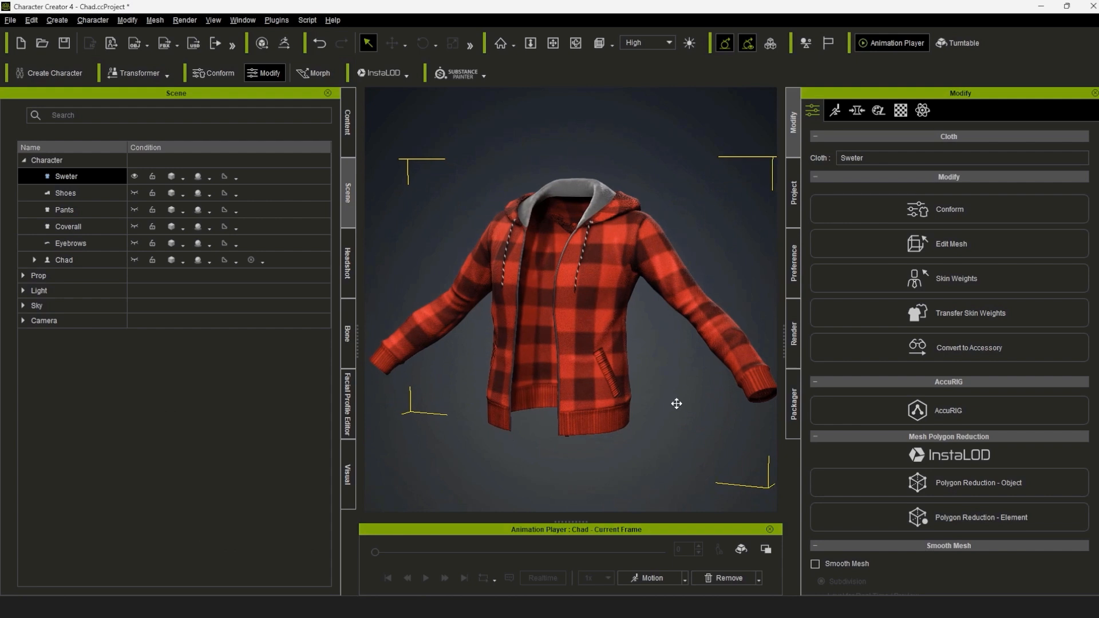
# Step: Save the Sweter to the custom Coats library under the file name Abrigo with asset type Cloth/Coats
pyautogui.click(678, 497)
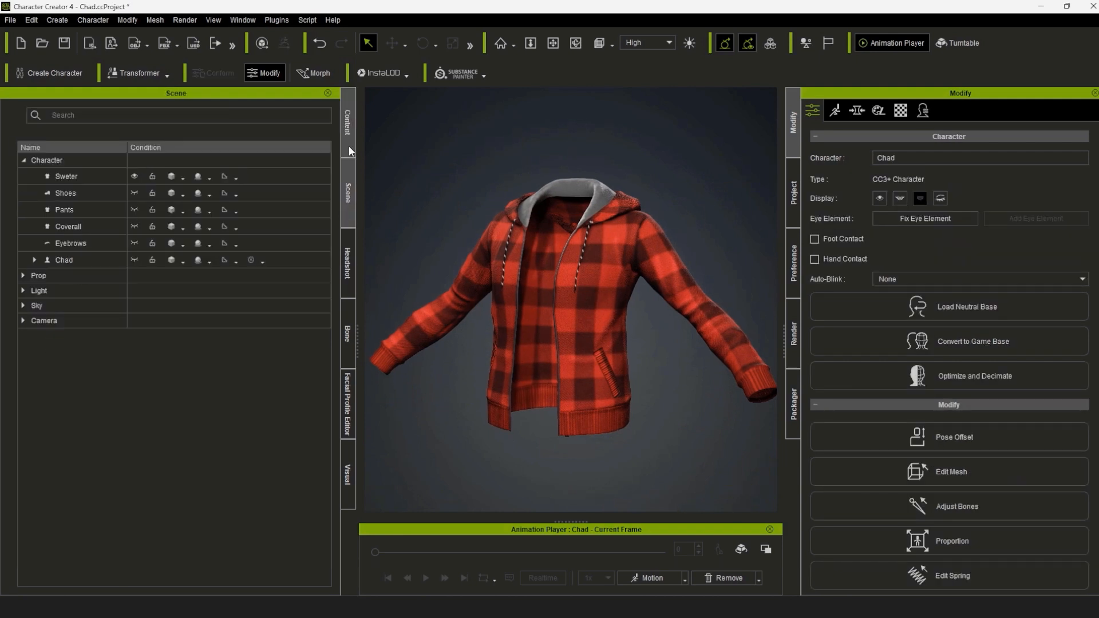
pyautogui.click(347, 122)
pyautogui.click(183, 121)
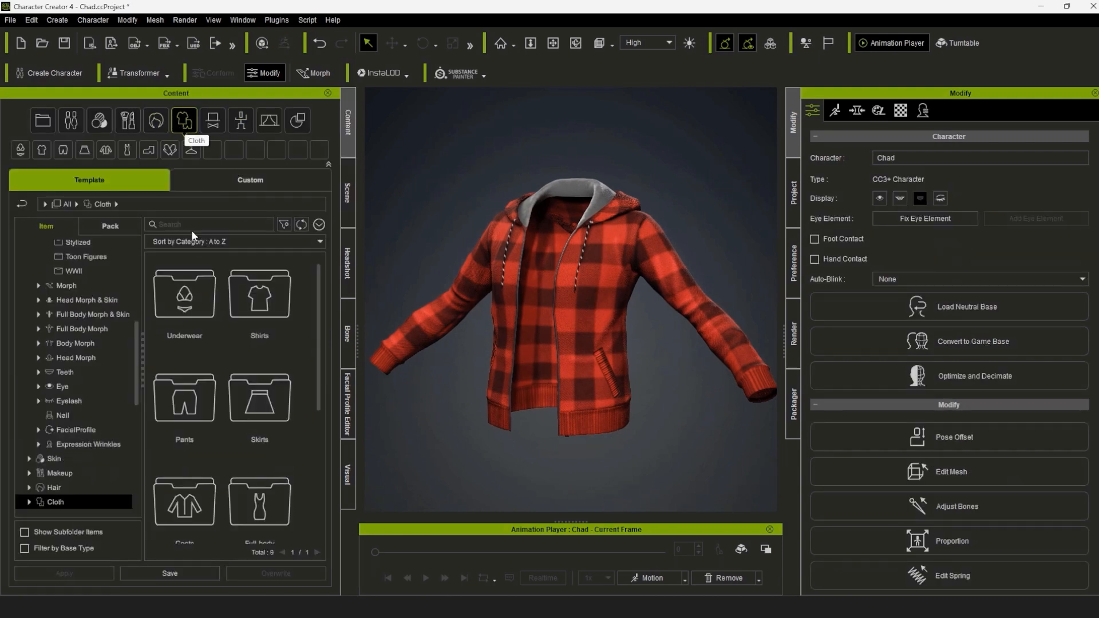
pyautogui.doubleClick(184, 500)
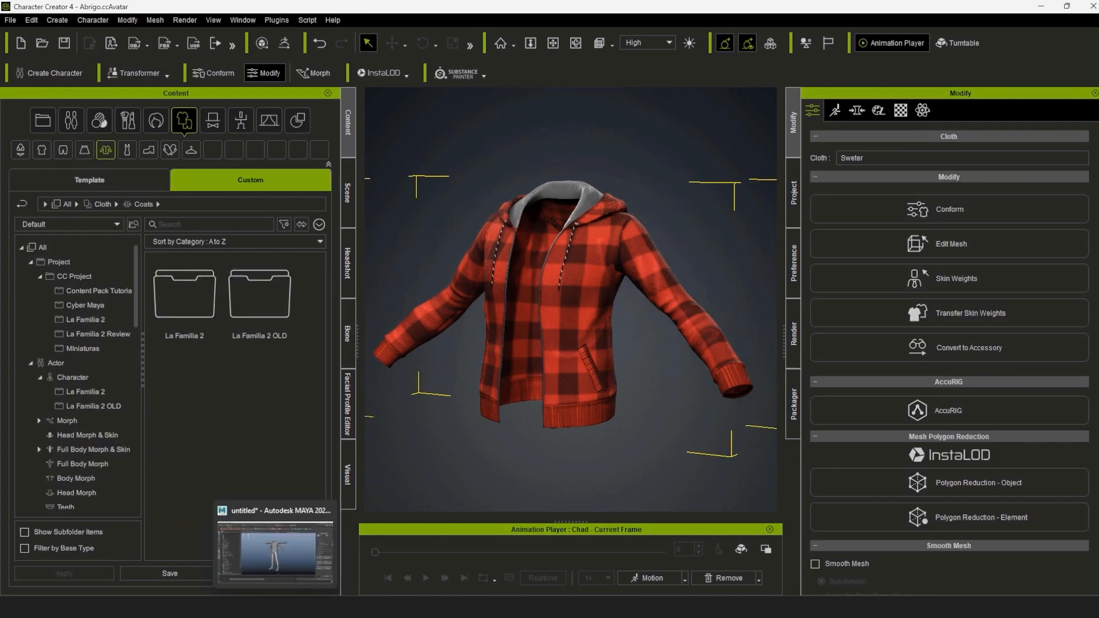
pyautogui.click(182, 571)
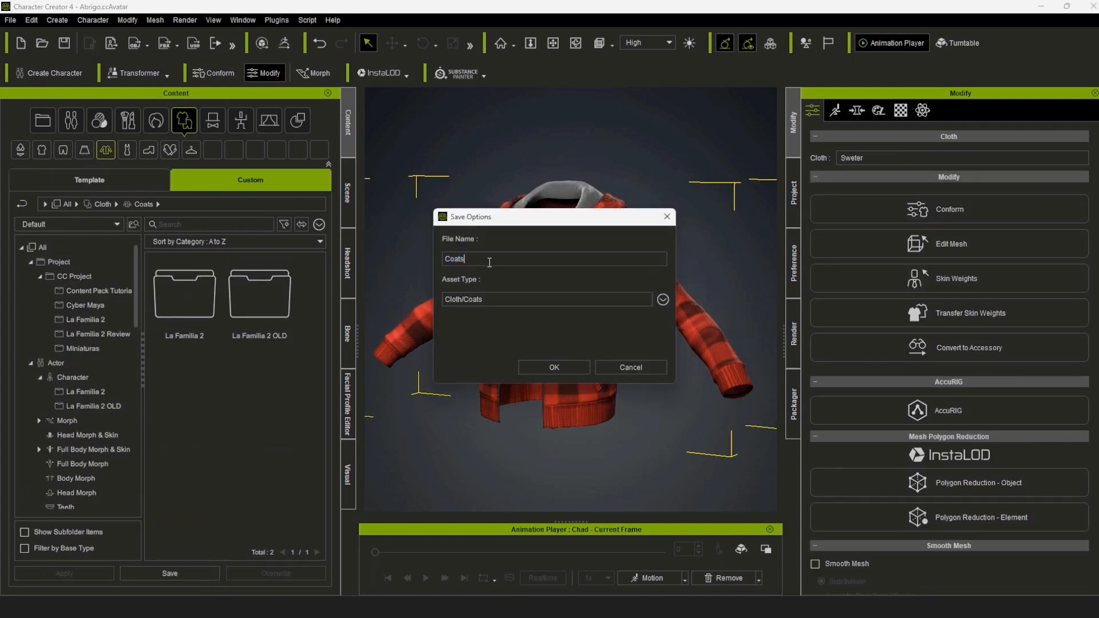
pyautogui.write('Abrigo')
pyautogui.click(553, 367)
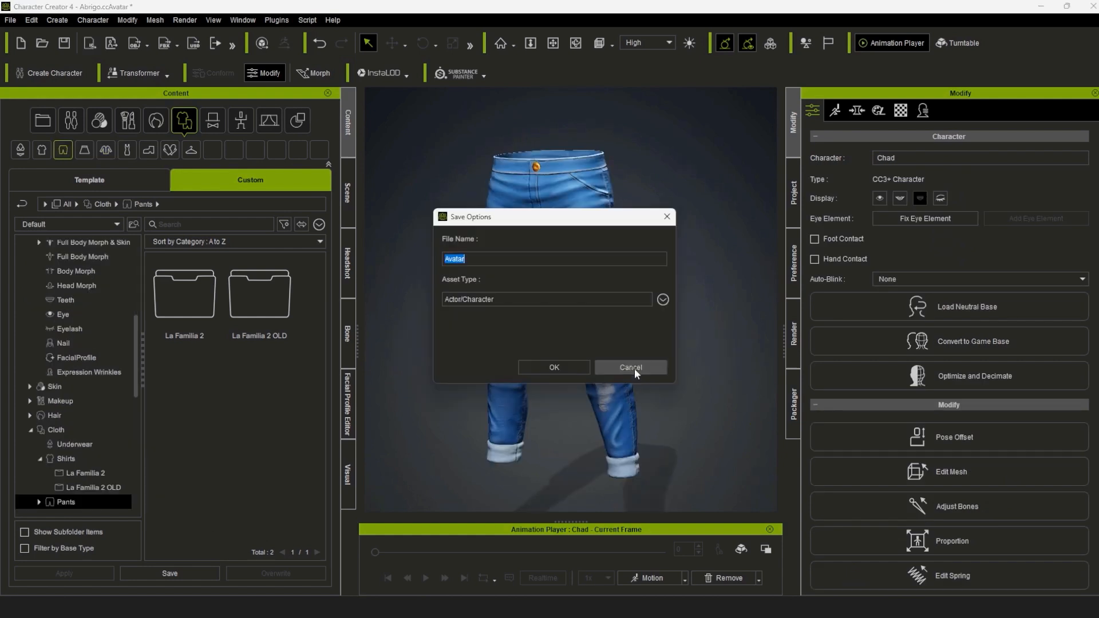
# Step: Cancel the whole-character save and store the shoes in the custom Shoes library as Zapatos, asset type Cloth/Shoes
pyautogui.click(631, 367)
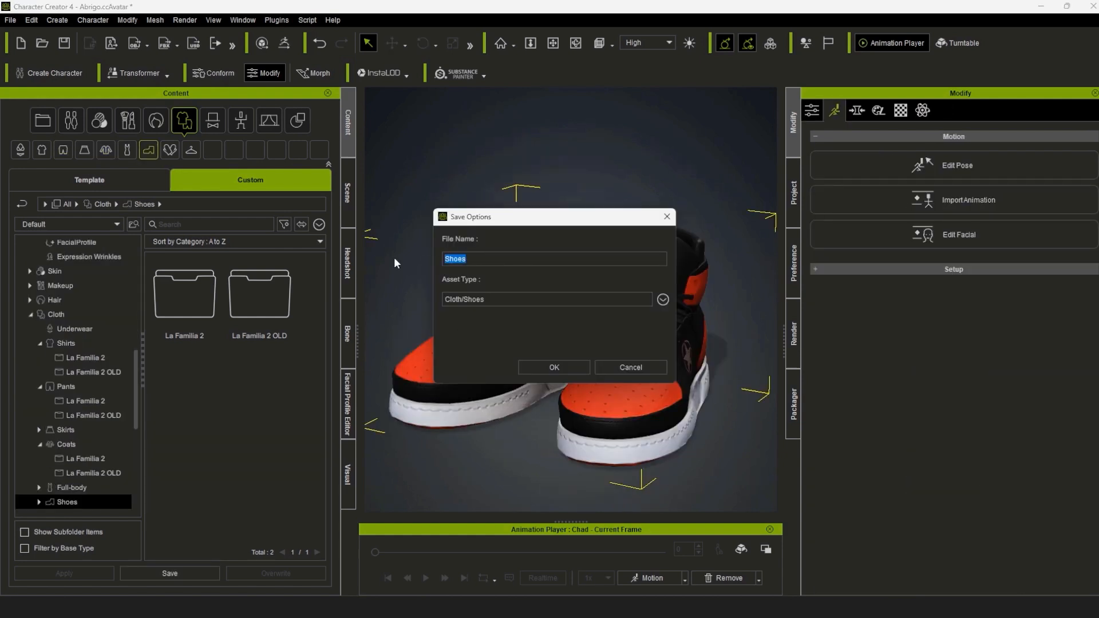
pyautogui.write('Zapatos')
pyautogui.click(554, 367)
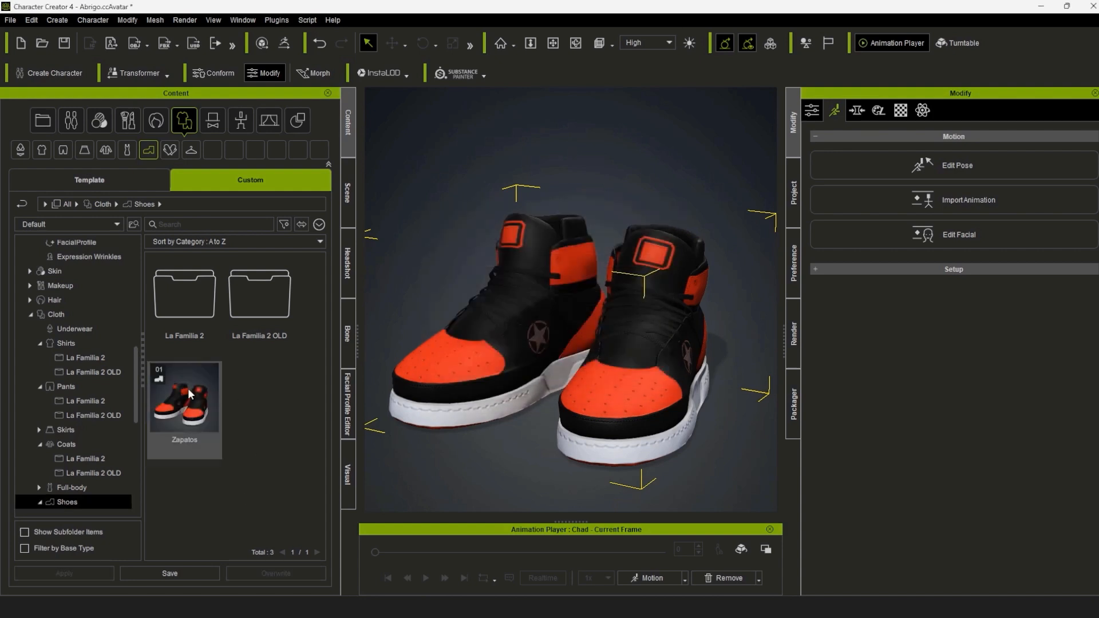
# Step: Start a new empty project in place of the current one
pyautogui.scroll(-3, 669, 177)
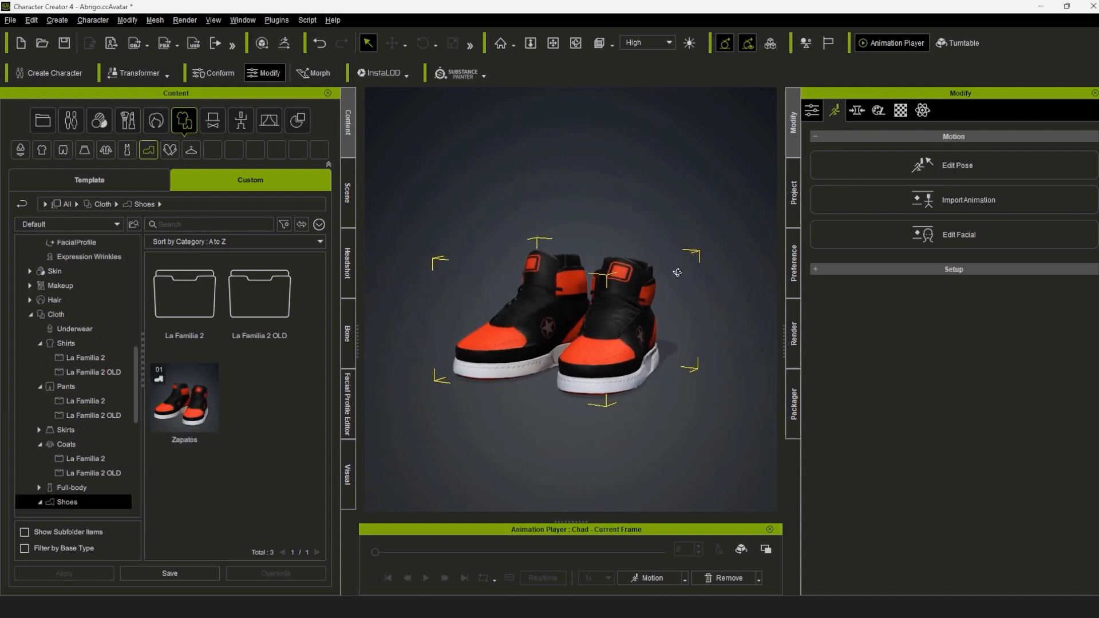
pyautogui.click(10, 20)
pyautogui.click(31, 33)
pyautogui.click(562, 332)
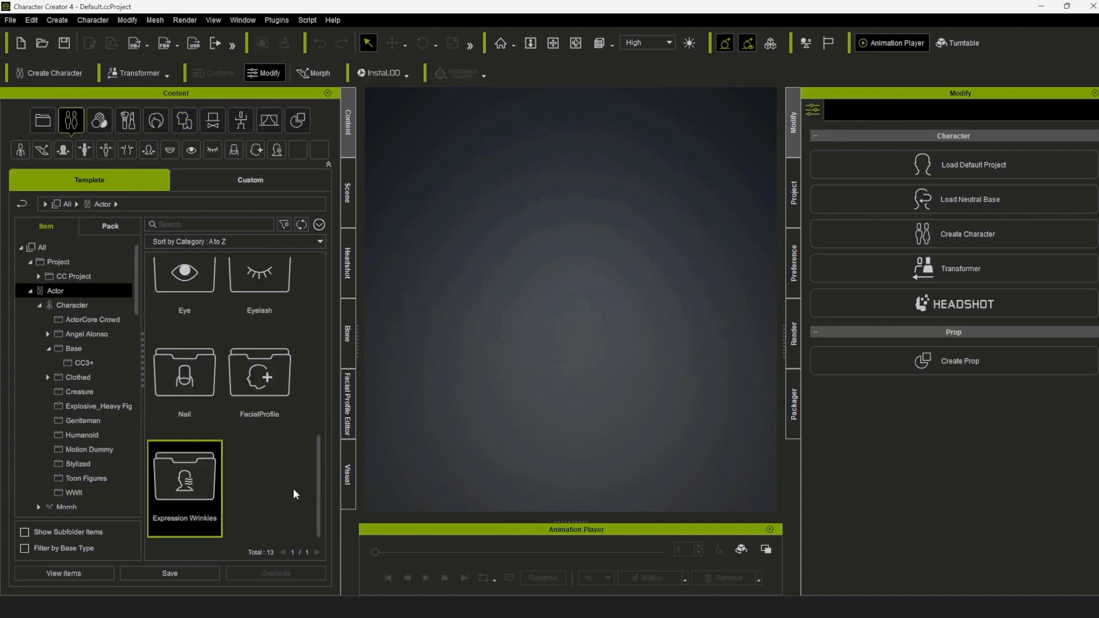
# Step: Load the Eddy character from the Stylized character templates
pyautogui.scroll(7, 292, 498)
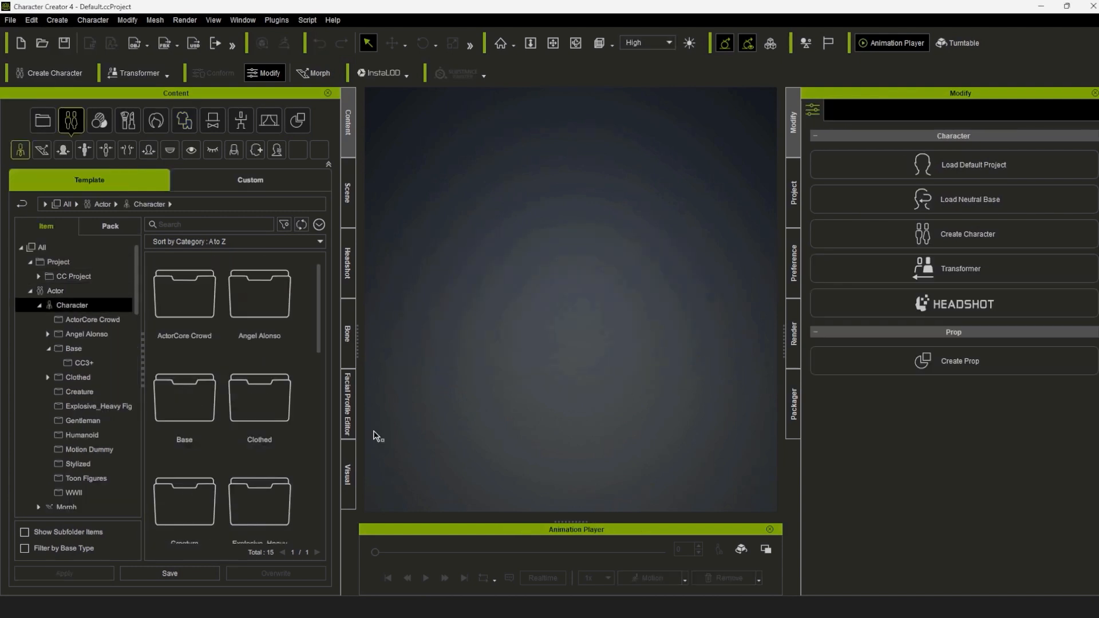
pyautogui.moveTo(319, 338); pyautogui.dragTo(336, 448)
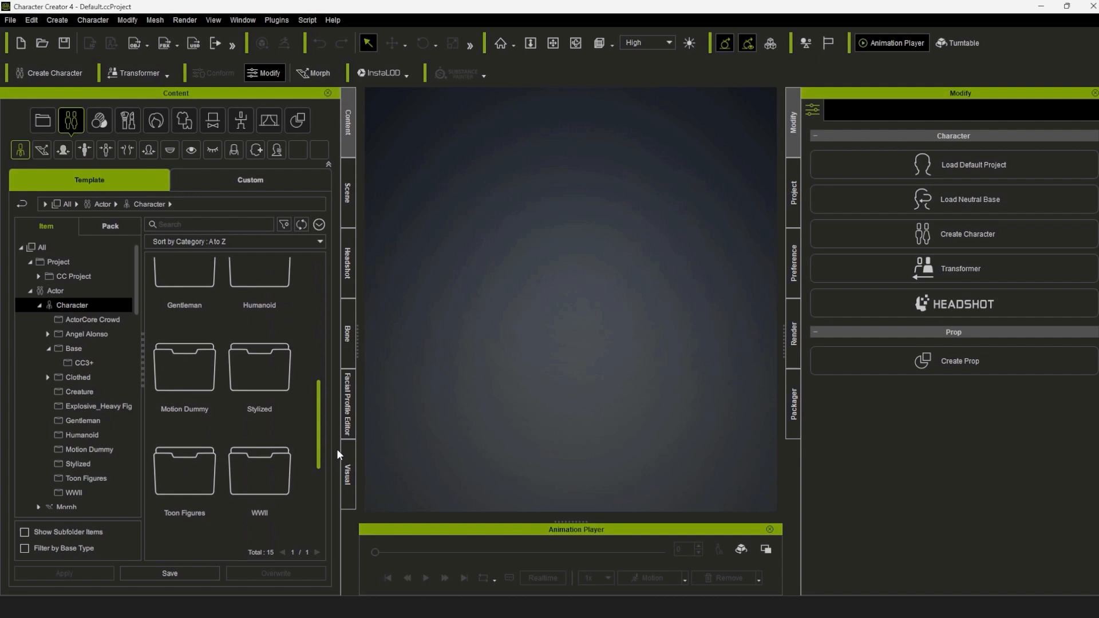
pyautogui.doubleClick(271, 377)
pyautogui.doubleClick(271, 308)
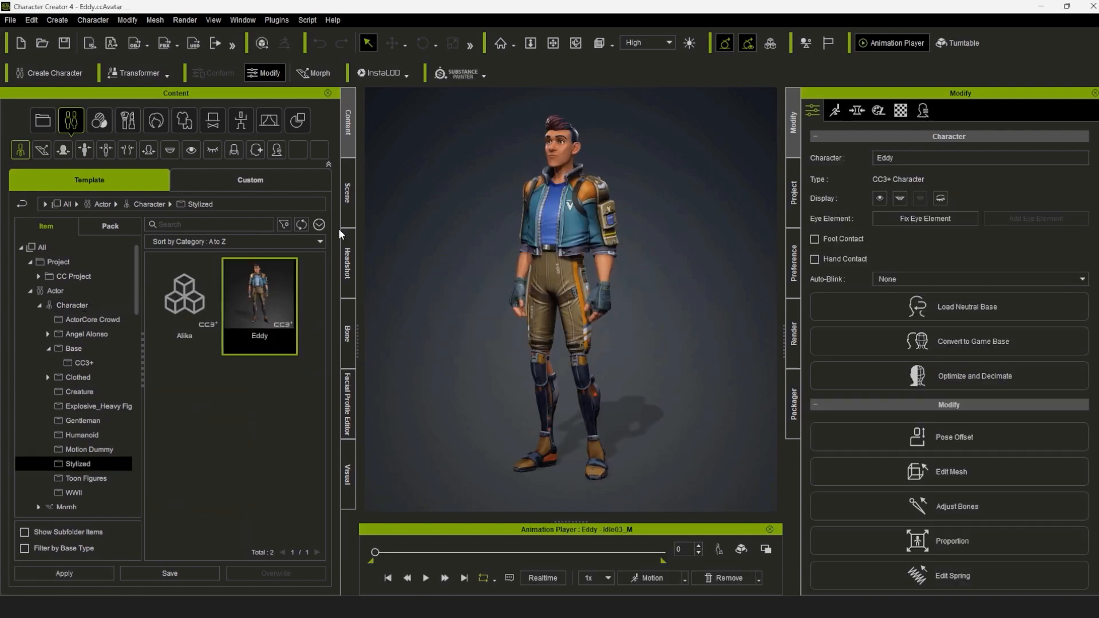
# Step: Delete Eddy's garments from Cyber_Legs through Knee Pad, plus Protect, Gun and Helmet, keeping hair and eyebrows
pyautogui.click(71, 310)
pyautogui.keyDown('shift'); pyautogui.click(69, 181); pyautogui.keyUp('shift')
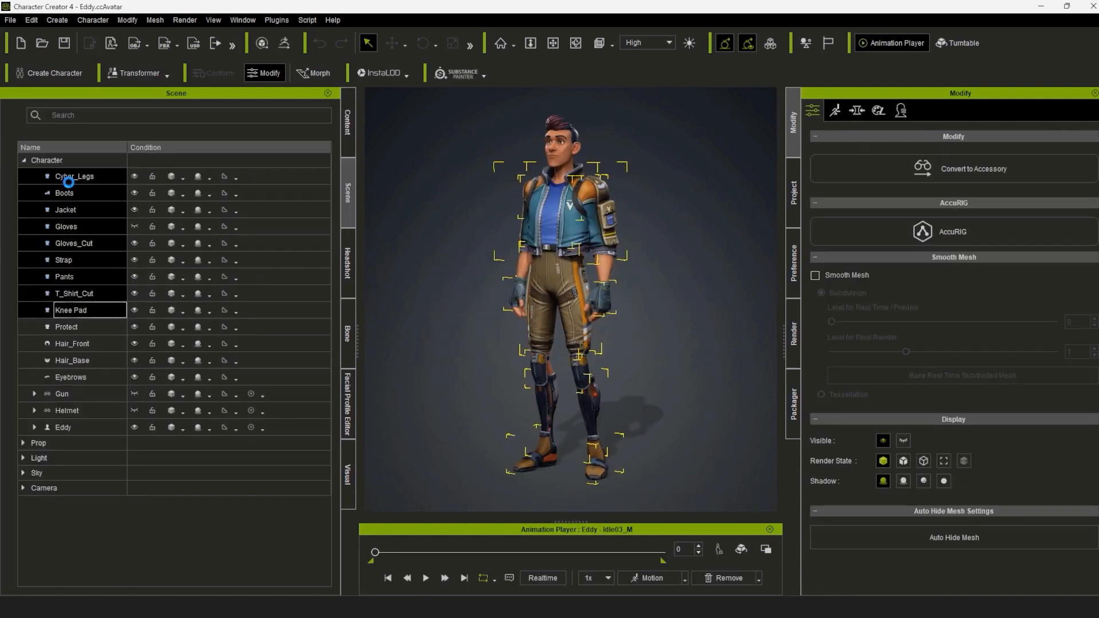
pyautogui.press('Delete')
pyautogui.click(69, 178)
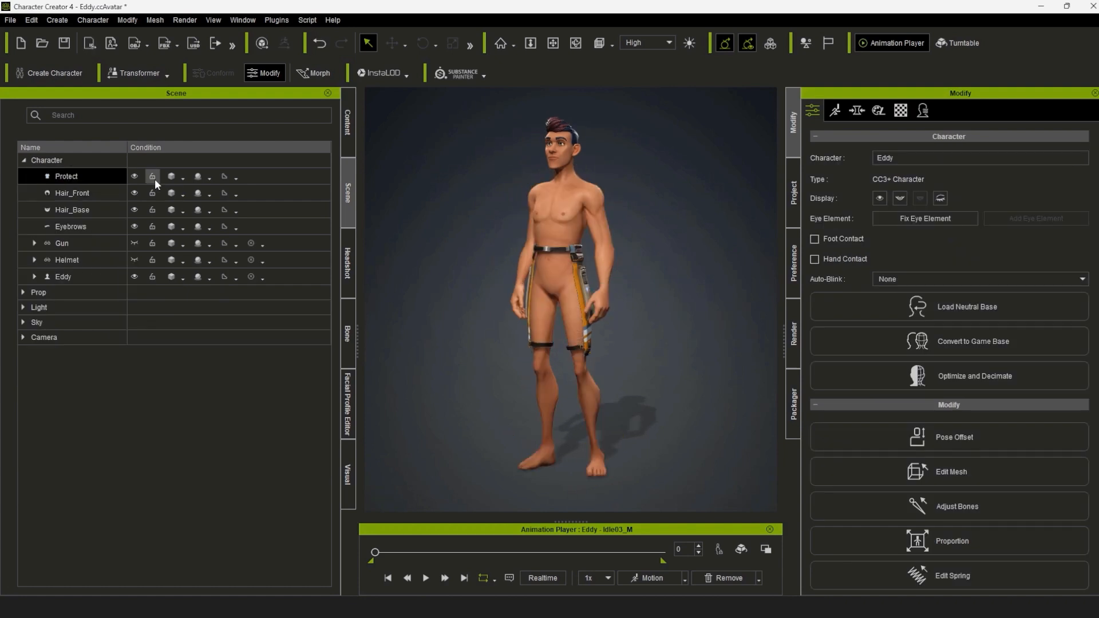
pyautogui.press('Delete')
pyautogui.click(80, 226)
pyautogui.press('Delete')
pyautogui.click(80, 225)
pyautogui.press('Delete')
pyautogui.moveTo(704, 319); pyautogui.dragTo(697, 319, button='right')
# Step: Put the saved Zapatos shoes from the custom cloth library on Eddy
pyautogui.click(347, 123)
pyautogui.click(186, 126)
pyautogui.click(148, 150)
pyautogui.click(250, 180)
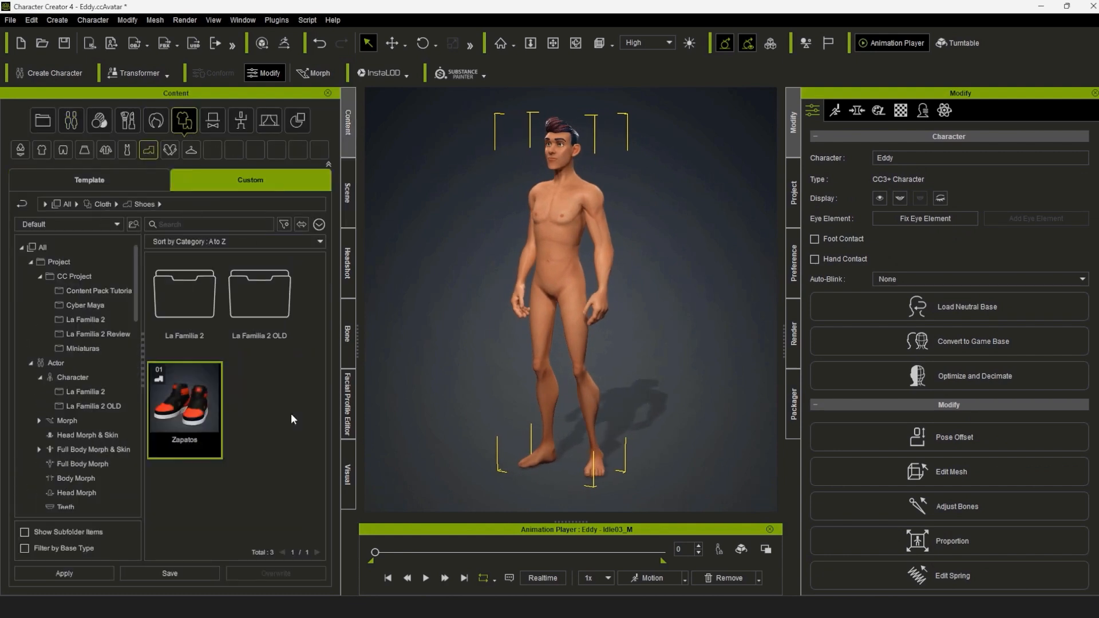
pyautogui.moveTo(184, 401); pyautogui.dragTo(542, 425)
pyautogui.moveTo(542, 424); pyautogui.dragTo(258, 309, button='right')
# Step: Put the saved jeans from the custom Pants library on Eddy and check their fit
pyautogui.click(63, 150)
pyautogui.moveTo(184, 401); pyautogui.dragTo(565, 363)
pyautogui.moveTo(566, 363); pyautogui.dragTo(515, 338, button='right')
pyautogui.scroll(5, 596, 339)
pyautogui.scroll(-2, 595, 338)
pyautogui.scroll(-3, 515, 338)
# Step: Dress Eddy in the saved Buzo and Abrigo garments from the custom Coats library
pyautogui.click(106, 150)
pyautogui.moveTo(259, 409); pyautogui.dragTo(555, 280)
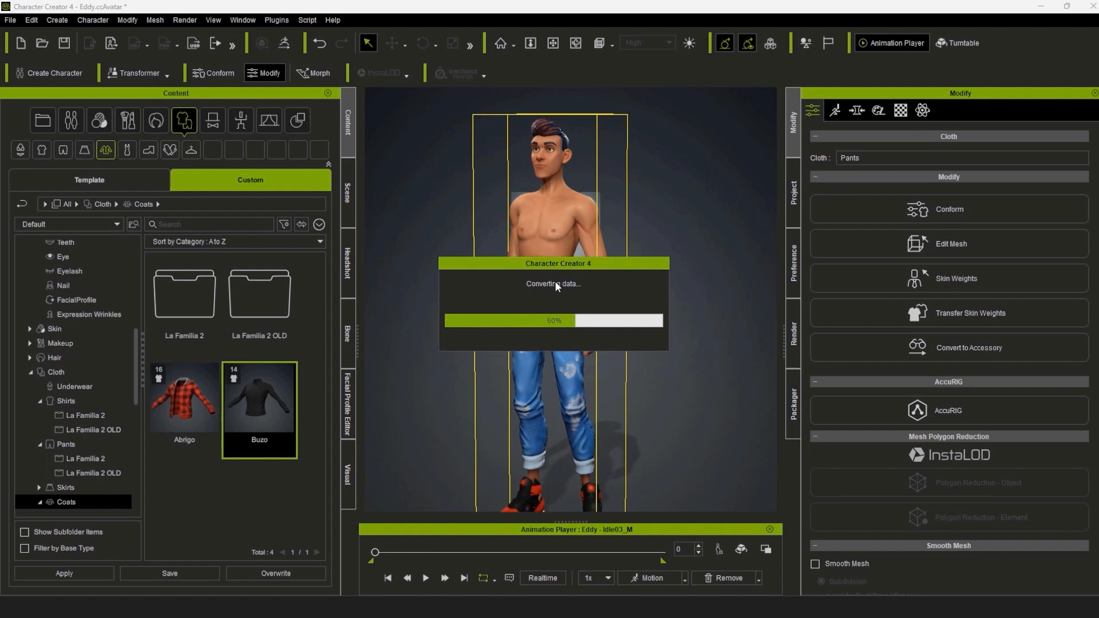
pyautogui.moveTo(554, 280); pyautogui.dragTo(813, 293, button='right')
pyautogui.moveTo(184, 400); pyautogui.dragTo(566, 320)
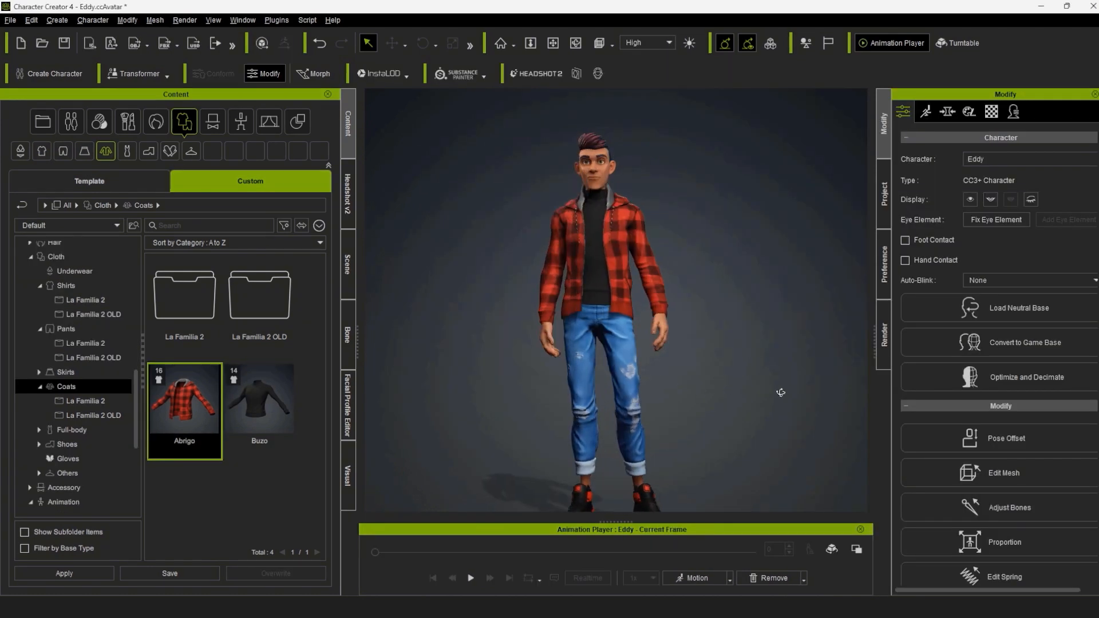
pyautogui.moveTo(781, 393); pyautogui.dragTo(692, 401, button='right')
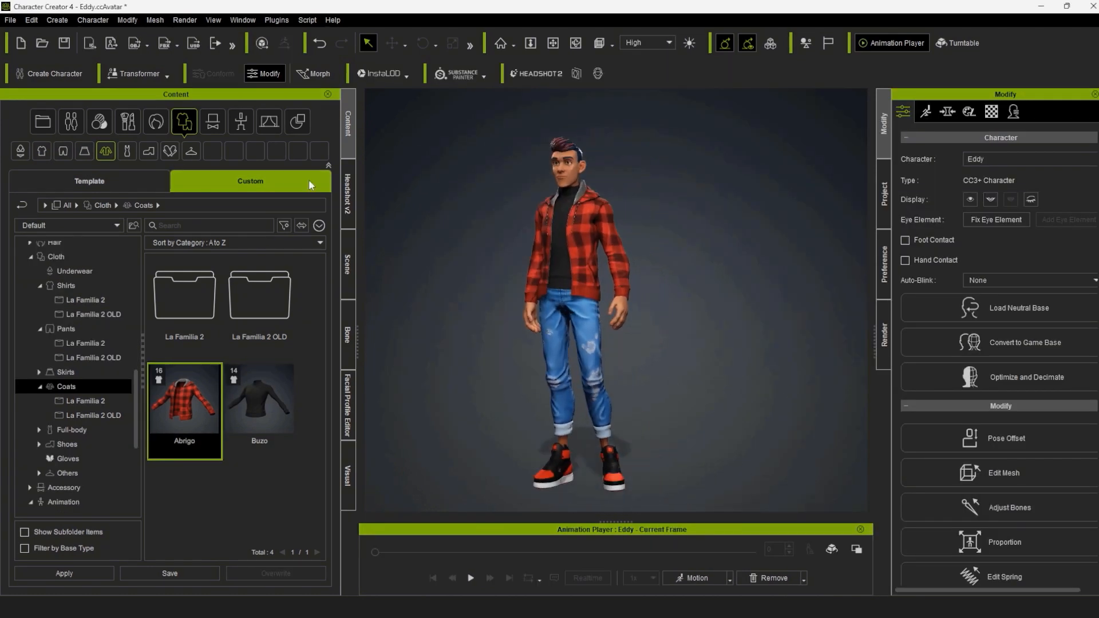
# Step: Apply the Saloon Door In motion from the Human Male Perform templates to test Eddy's outfit in movement
pyautogui.click(239, 124)
pyautogui.doubleClick(259, 297)
pyautogui.click(90, 181)
pyautogui.doubleClick(184, 294)
pyautogui.doubleClick(185, 399)
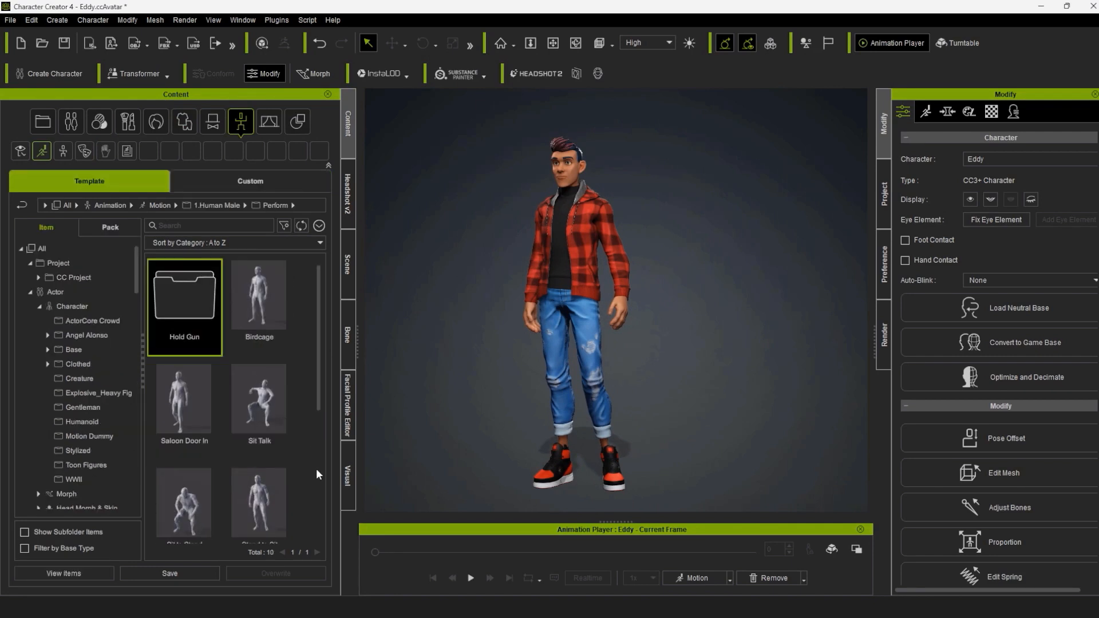
pyautogui.scroll(-1, 316, 475)
pyautogui.doubleClick(188, 360)
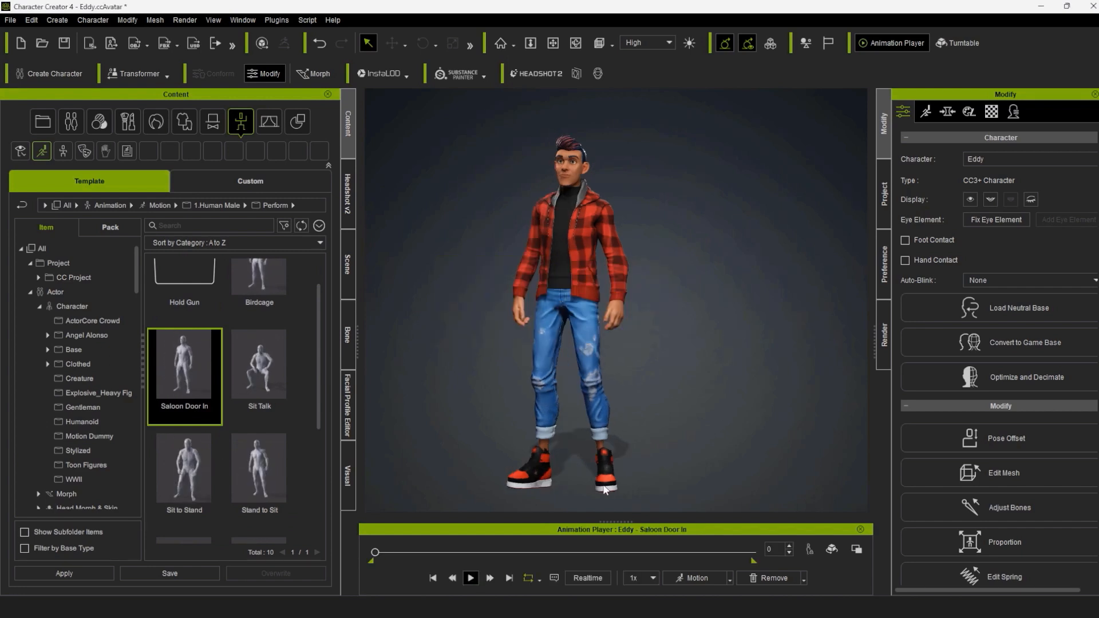
# Step: Remove the Saloon Door In motion from Eddy
pyautogui.click(761, 577)
pyautogui.click(767, 503)
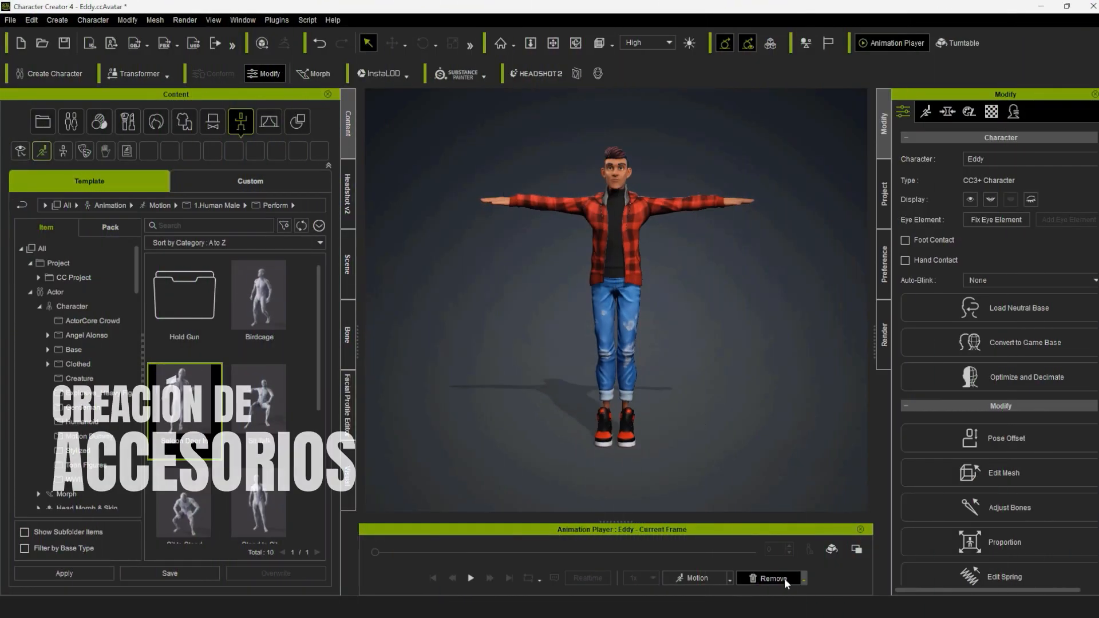
pyautogui.click(784, 578)
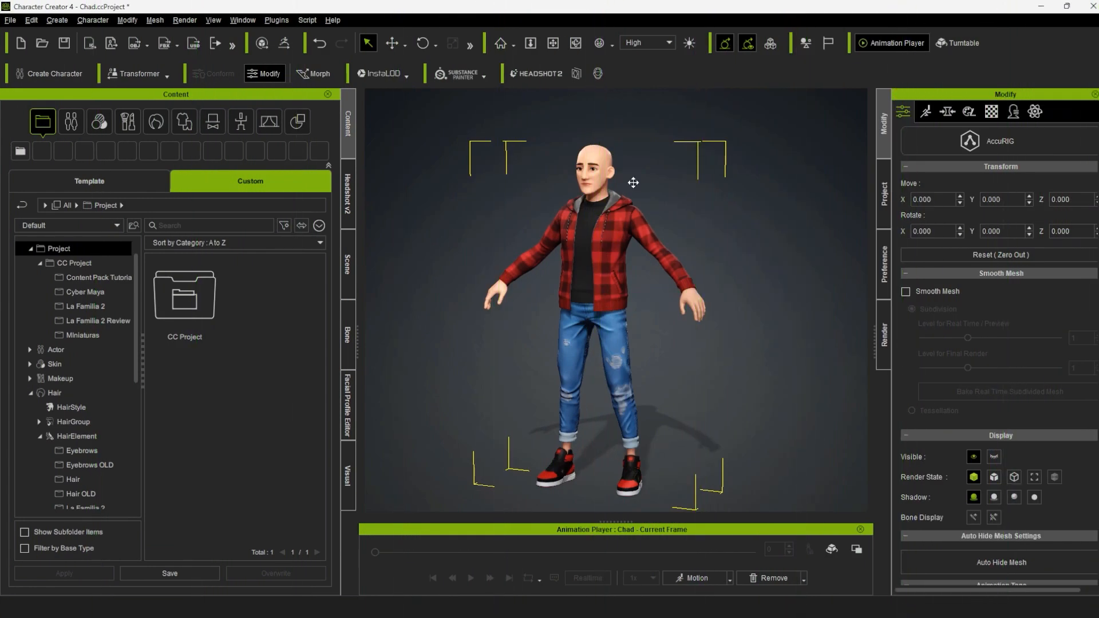
# Step: Import the cap model into the Chad project as an accessory
pyautogui.scroll(5, 633, 179)
pyautogui.moveTo(671, 274); pyautogui.dragTo(687, 304, button='middle')
pyautogui.scroll(1, 723, 306)
pyautogui.click(56, 20)
pyautogui.click(93, 143)
pyautogui.click(635, 213)
pyautogui.click(703, 478)
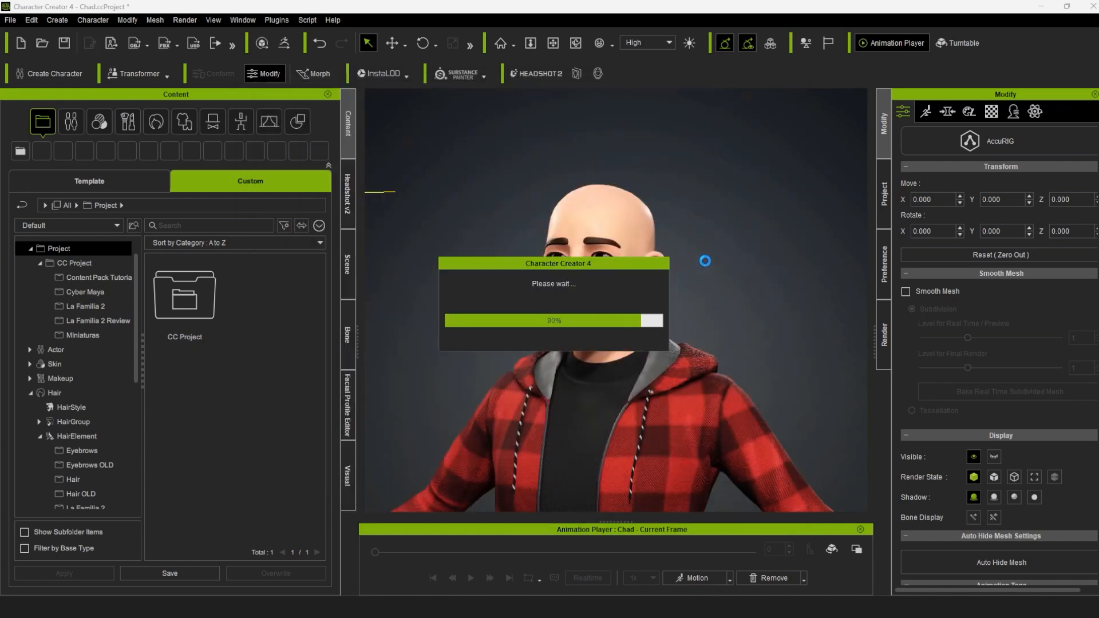
# Step: Raise the cap slightly so it sits higher on Chad's head
pyautogui.moveTo(560, 265); pyautogui.dragTo(545, 269, button='right')
pyautogui.scroll(5, 669, 317)
pyautogui.moveTo(665, 313); pyautogui.dragTo(687, 275, button='right')
pyautogui.scroll(-3, 1011, 437)
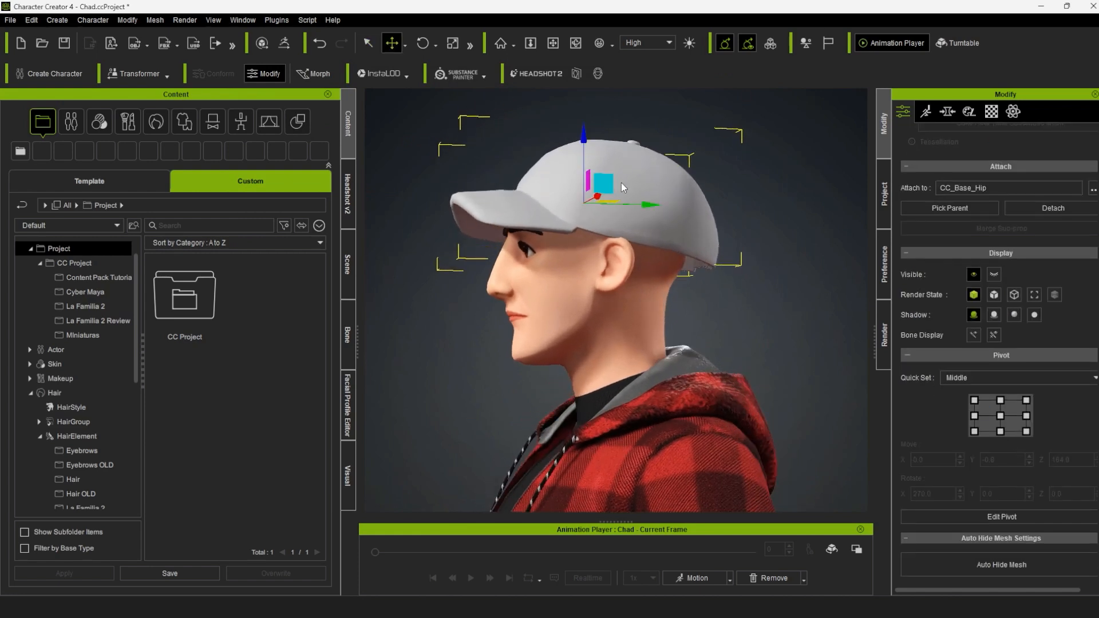
pyautogui.moveTo(582, 135); pyautogui.dragTo(582, 118)
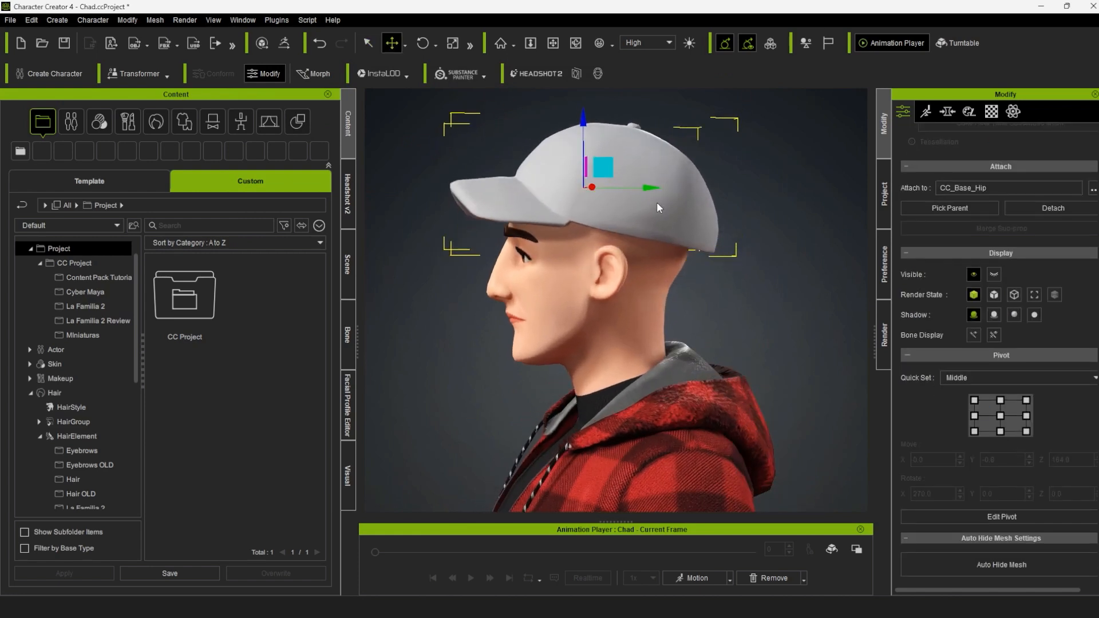
# Step: Resize the cap to fit Chad's head and nudge it slightly upward and forward
pyautogui.press('r')
pyautogui.moveTo(613, 185); pyautogui.dragTo(574, 222, button='right')
pyautogui.keyDown('alt'); pyautogui.moveTo(575, 225); pyautogui.dragTo(610, 220); pyautogui.keyUp('alt')
pyautogui.press('w')
pyautogui.moveTo(583, 125); pyautogui.dragTo(582, 114)
pyautogui.keyDown('alt'); pyautogui.moveTo(583, 171); pyautogui.dragTo(723, 237); pyautogui.keyUp('alt')
pyautogui.scroll(4, 678, 252)
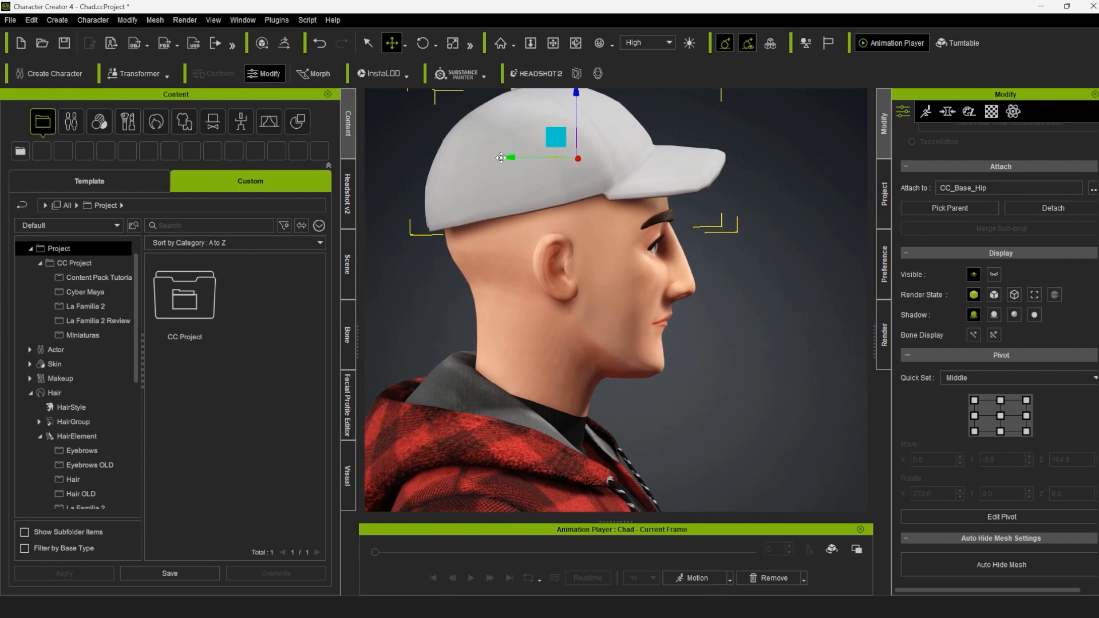
pyautogui.moveTo(506, 158); pyautogui.dragTo(509, 158)
# Step: Rotate the cap slightly on Chad's head, check the fit from both sides and deselect it
pyautogui.keyDown('alt'); pyautogui.moveTo(586, 211); pyautogui.dragTo(588, 244, button='middle'); pyautogui.keyUp('alt')
pyautogui.press('e')
pyautogui.keyDown('alt'); pyautogui.moveTo(657, 243); pyautogui.dragTo(372, 260); pyautogui.keyUp('alt')
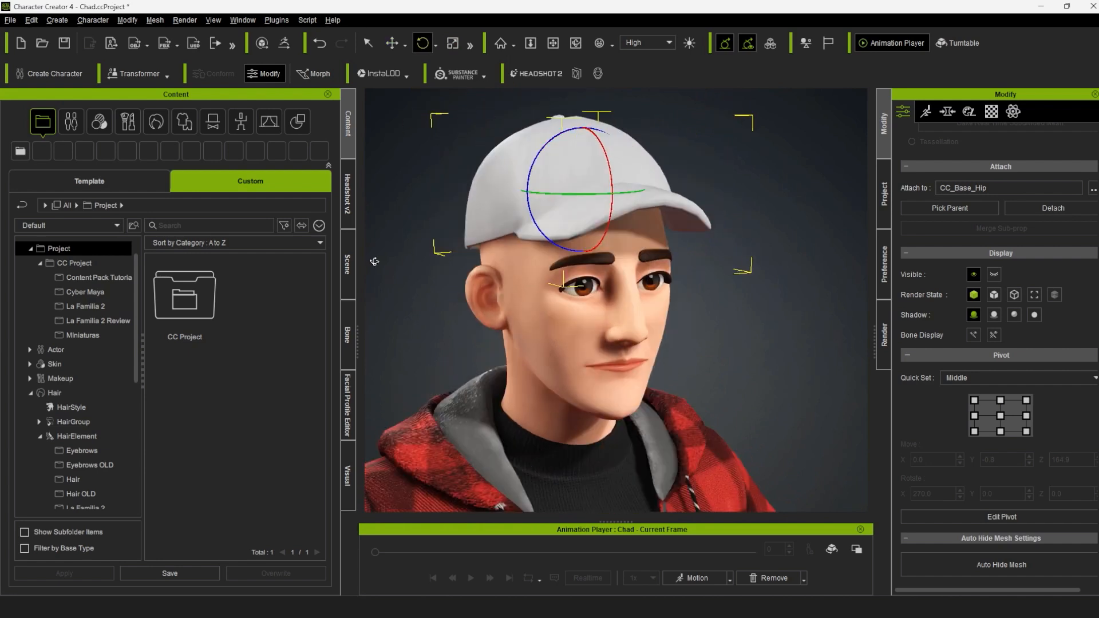
pyautogui.moveTo(583, 190); pyautogui.dragTo(623, 210)
pyautogui.press('w')
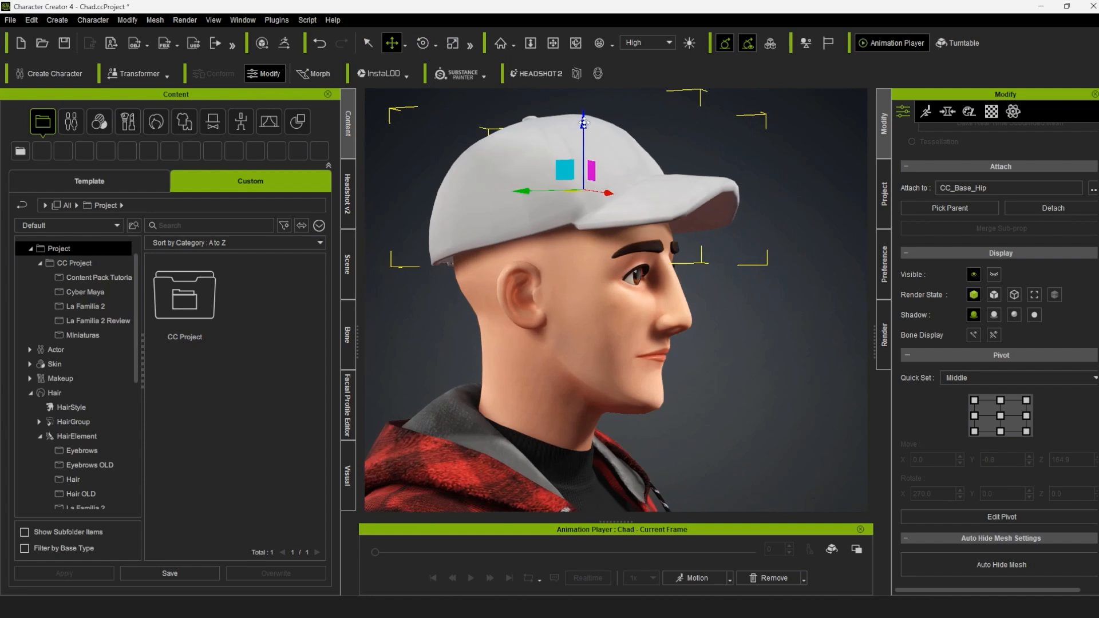
pyautogui.keyDown('alt'); pyautogui.moveTo(726, 220); pyautogui.dragTo(137, 229); pyautogui.keyUp('alt')
pyautogui.scroll(-3, 759, 352)
pyautogui.keyDown('alt'); pyautogui.moveTo(759, 353); pyautogui.dragTo(756, 309); pyautogui.keyUp('alt')
pyautogui.click(681, 309)
pyautogui.scroll(2, 729, 321)
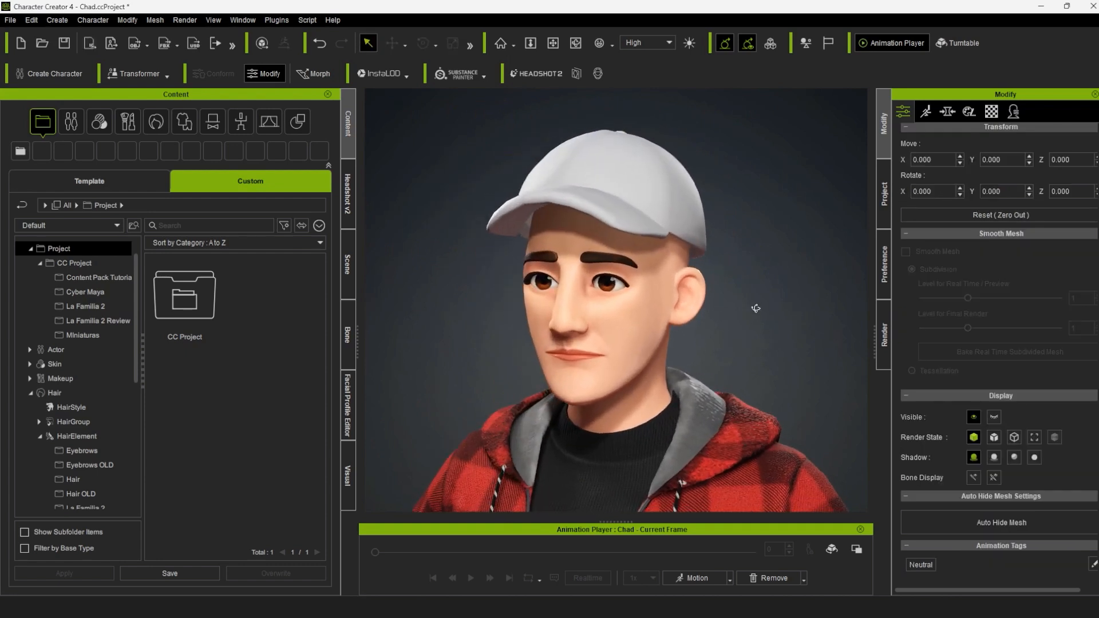
# Step: Load the cap's texture file into the Base Color channel of its hatSG material
pyautogui.click(991, 112)
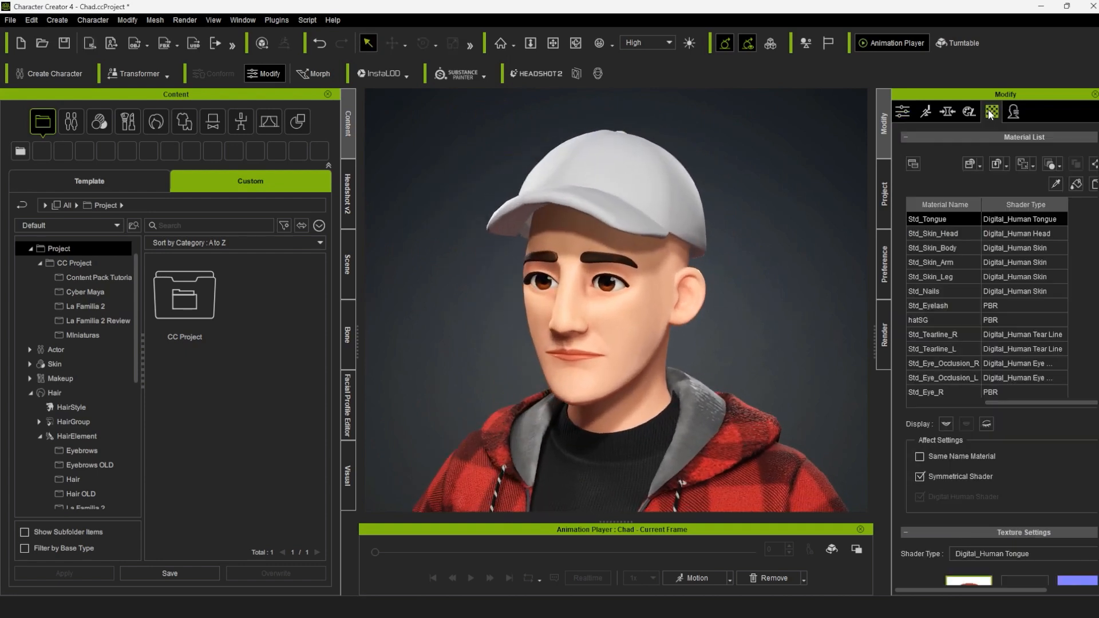
pyautogui.click(658, 199)
pyautogui.rightClick(976, 447)
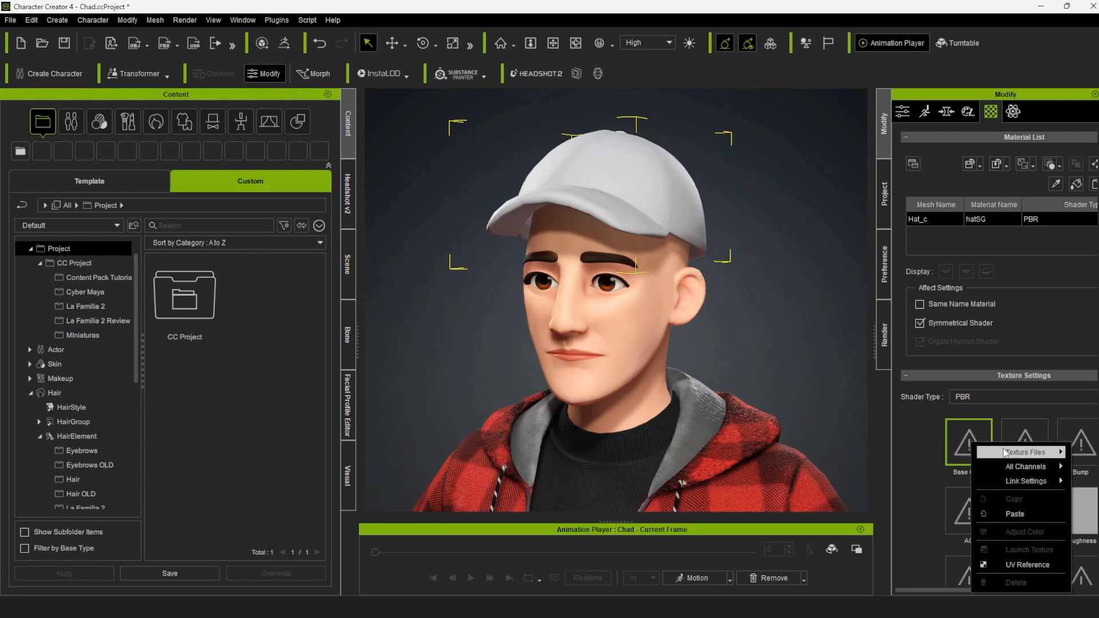
pyautogui.click(1007, 454)
pyautogui.click(703, 478)
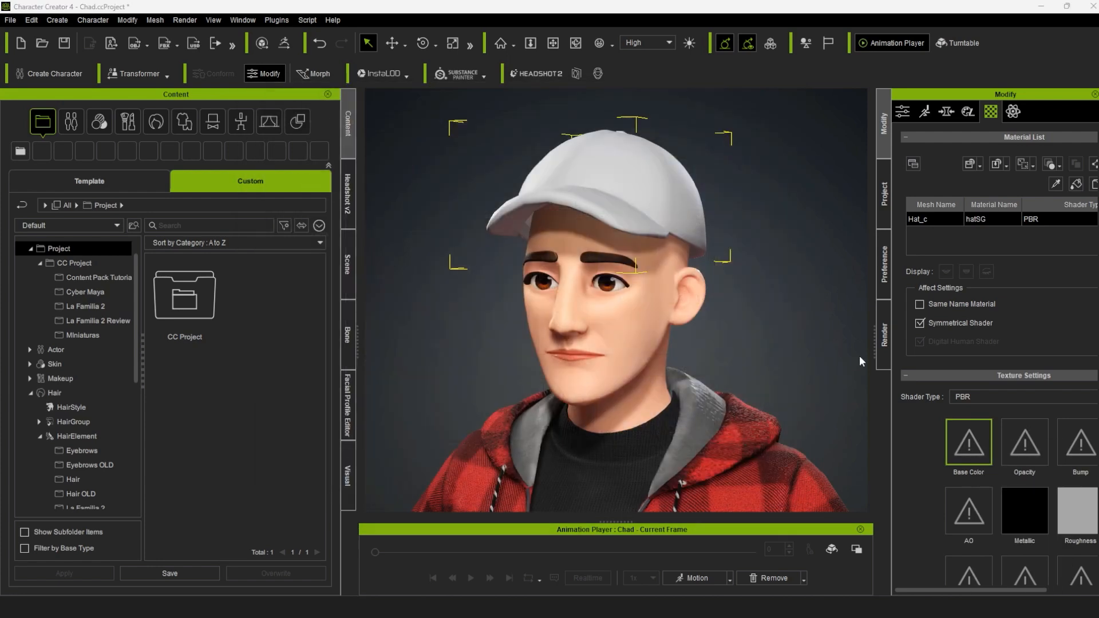
# Step: Set the Diffuse Color of the cap's hatSG material to white (#ffffff)
pyautogui.scroll(-6, 977, 545)
pyautogui.click(964, 428)
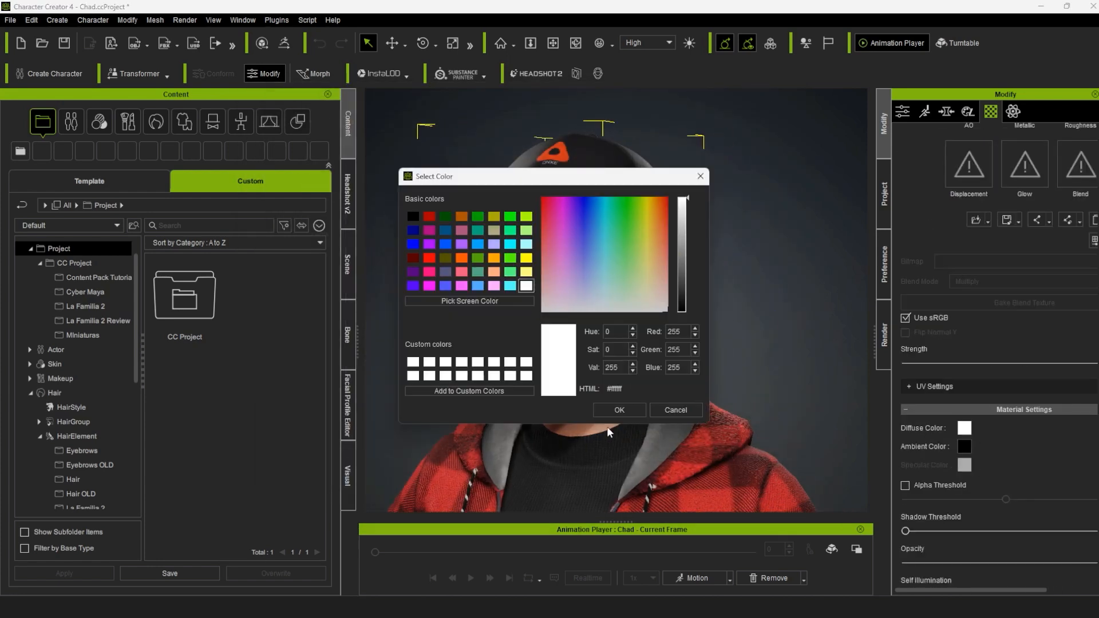
pyautogui.click(617, 411)
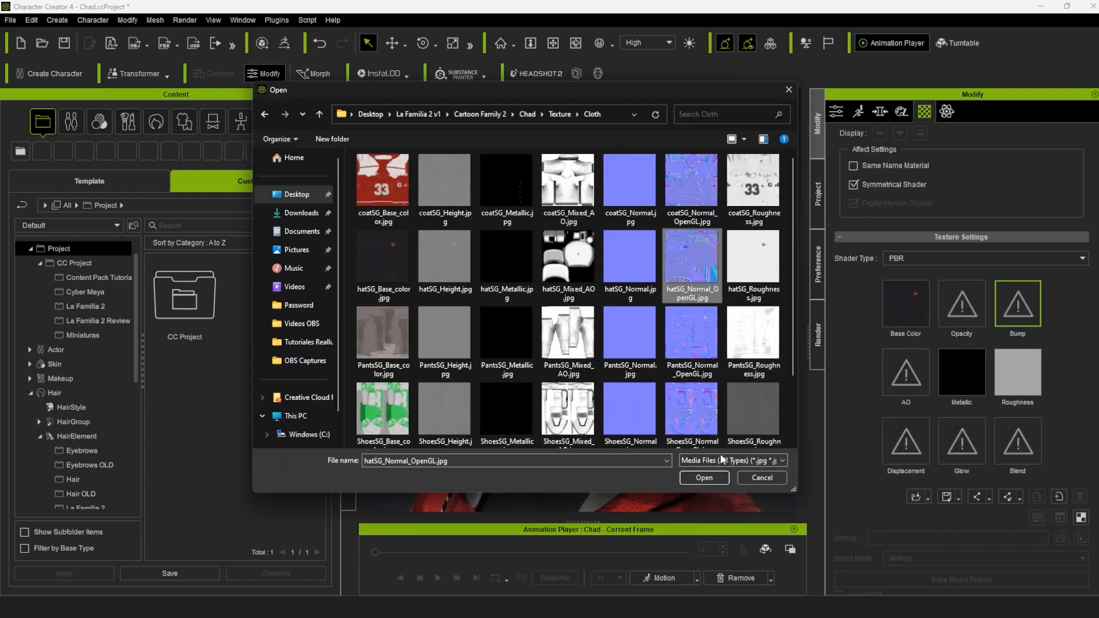
# Step: Load hatSG_Normal_OpenGL.jpg into the cap's Bump channel and hatSG_Mixed_AO.jpg into its AO channel
pyautogui.click(712, 477)
pyautogui.click(878, 299)
pyautogui.keyDown('alt'); pyautogui.moveTo(727, 289); pyautogui.dragTo(750, 313); pyautogui.keyUp('alt')
pyautogui.rightClick(904, 375)
pyautogui.moveTo(957, 382)
pyautogui.click(1024, 382)
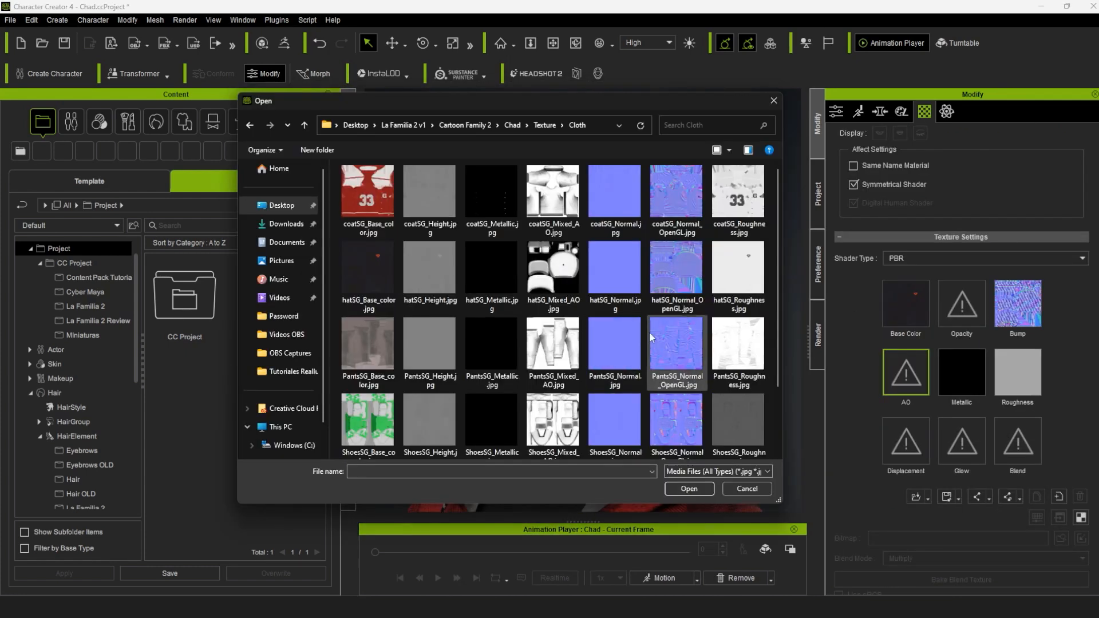
pyautogui.click(705, 491)
pyautogui.keyDown('alt'); pyautogui.moveTo(637, 359); pyautogui.dragTo(715, 363); pyautogui.keyUp('alt')
# Step: Load hatSG_Roughness.jpg into the Roughness channel of the cap's material
pyautogui.rightClick(1012, 382)
pyautogui.moveTo(1039, 390)
pyautogui.click(970, 389)
pyautogui.scroll(-2, 622, 240)
pyautogui.click(745, 183)
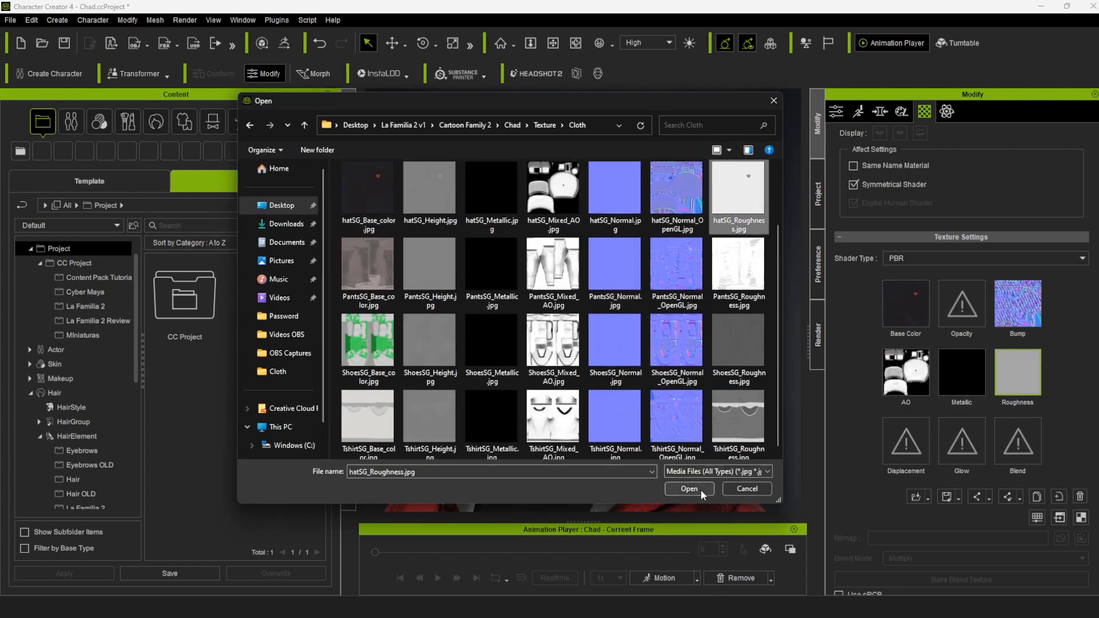
pyautogui.click(702, 492)
pyautogui.keyDown('alt'); pyautogui.moveTo(677, 286); pyautogui.dragTo(709, 295); pyautogui.keyUp('alt')
# Step: Attach the Hat accessory to the CC_Base_Head bone, finding the bone with the search term "head"
pyautogui.click(836, 112)
pyautogui.keyDown('alt'); pyautogui.moveTo(731, 334); pyautogui.dragTo(690, 329); pyautogui.keyUp('alt')
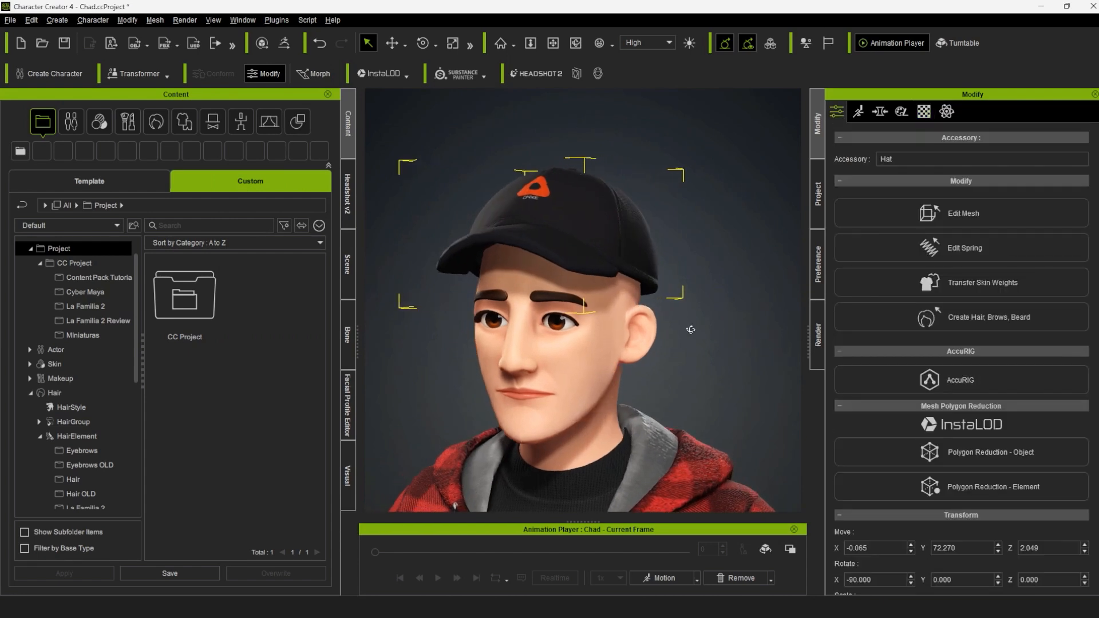
pyautogui.scroll(-10, 1010, 366)
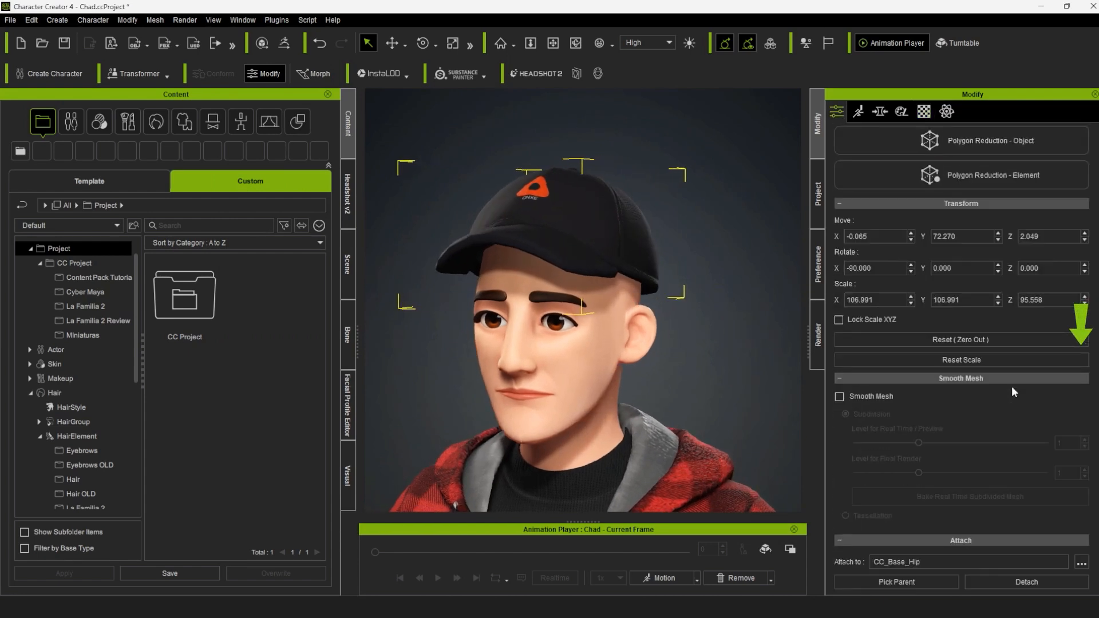
pyautogui.click(1080, 355)
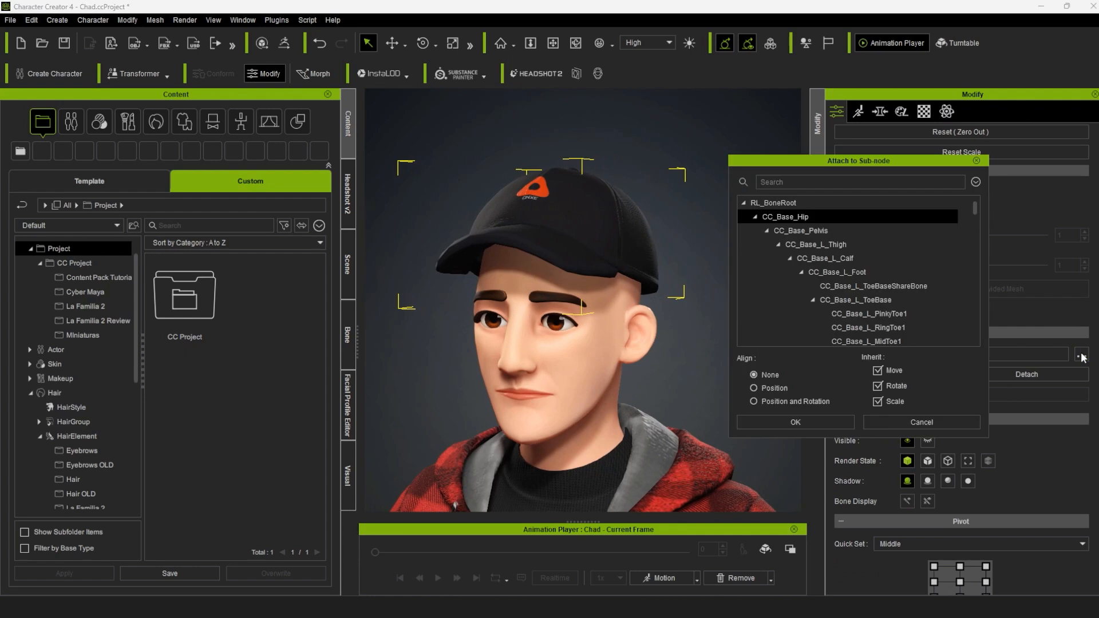
pyautogui.click(790, 181)
pyautogui.write('head')
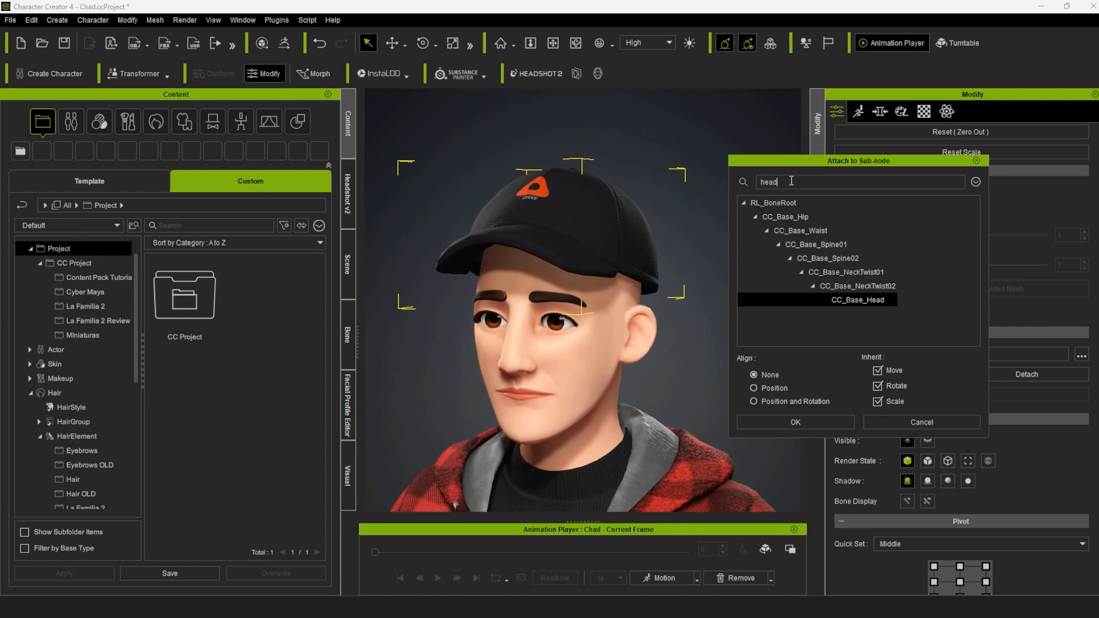
pyautogui.click(808, 422)
# Step: Rotate Chad's head in Edit Pose to test whether the cap follows it
pyautogui.scroll(-5, 663, 314)
pyautogui.moveTo(664, 314); pyautogui.dragTo(679, 380, button='right')
pyautogui.click(859, 110)
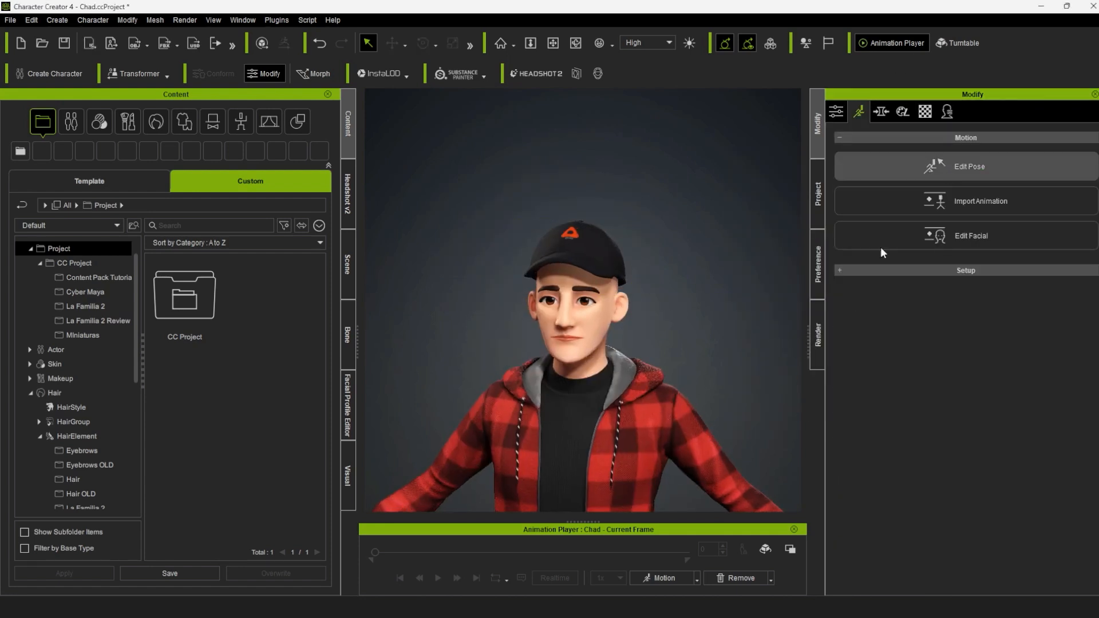
pyautogui.click(880, 246)
pyautogui.moveTo(590, 341); pyautogui.dragTo(563, 344)
pyautogui.moveTo(552, 304)
pyautogui.mouseDown()
pyautogui.moveTo(547, 327)
pyautogui.moveTo(550, 316)
pyautogui.mouseUp()
# Step: Undo the head rotations and leave pose editing
pyautogui.hotkey('ctrl', 'z')
pyautogui.hotkey('ctrl', 'z')
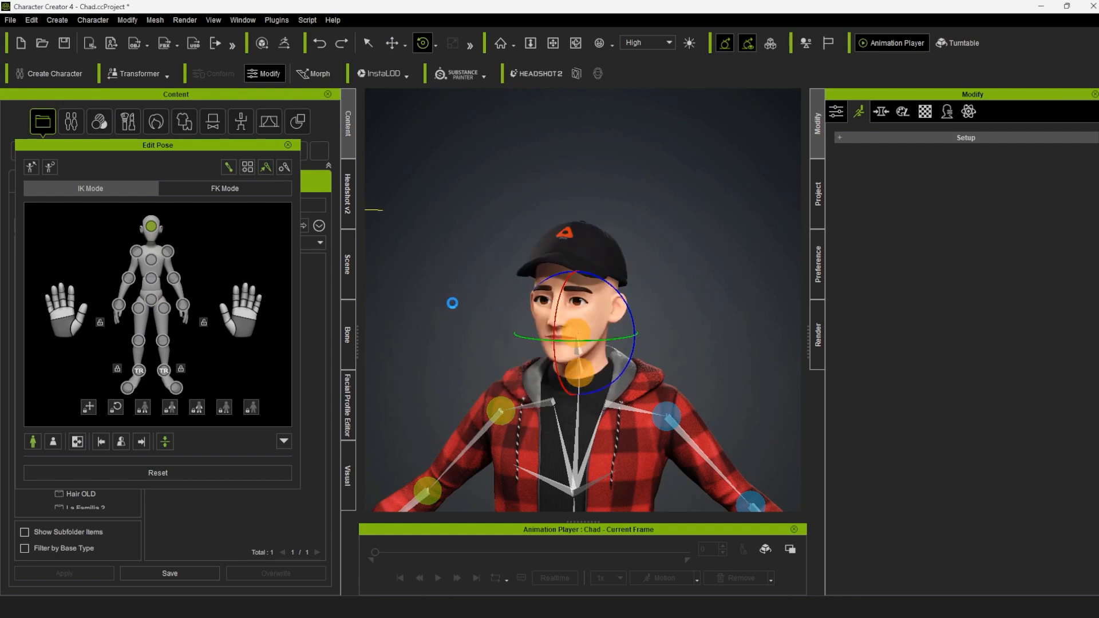
pyautogui.click(287, 145)
# Step: Hide Chad, his eyebrows and all his clothing in the scene so only the Hat stays visible
pyautogui.scroll(4, 678, 343)
pyautogui.moveTo(709, 366); pyautogui.dragTo(695, 376, button='right')
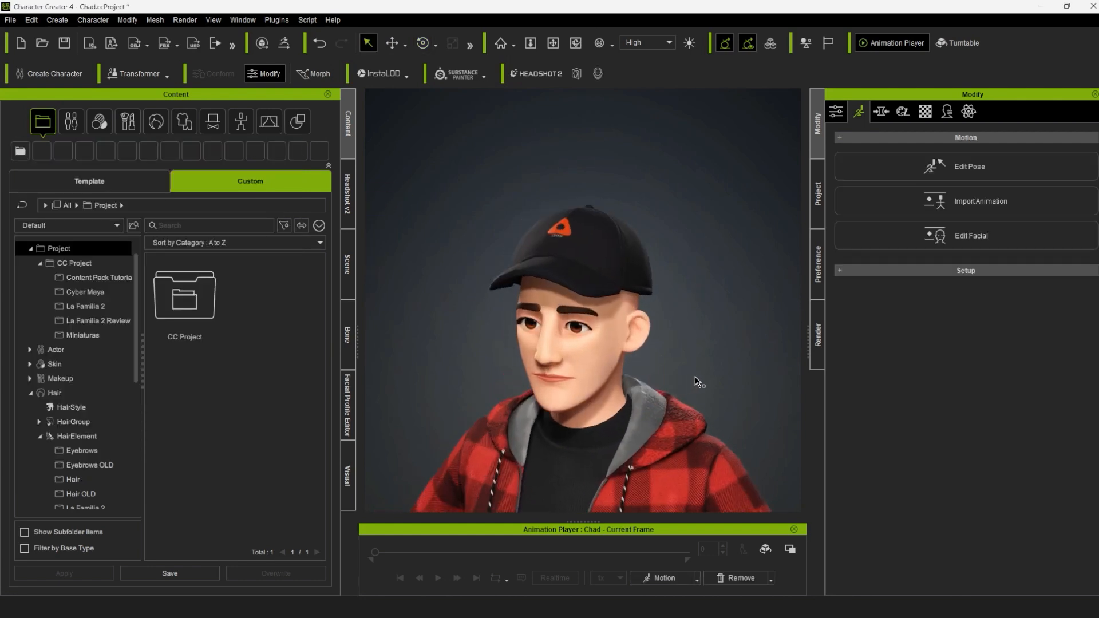
pyautogui.click(347, 265)
pyautogui.moveTo(99, 177); pyautogui.dragTo(136, 255)
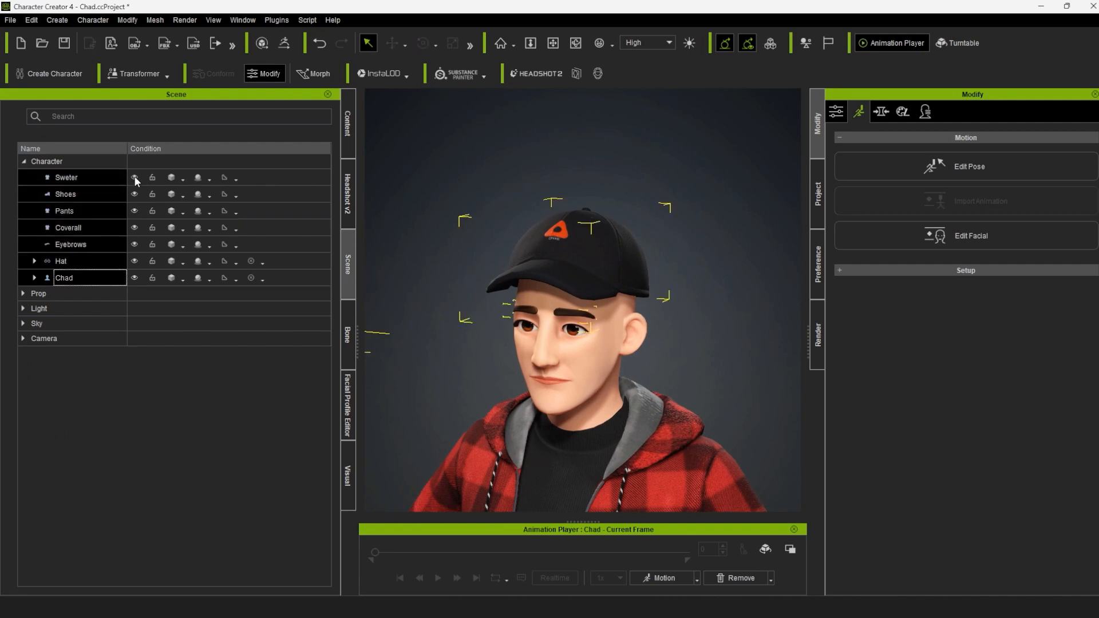
pyautogui.click(135, 258)
pyautogui.click(97, 264)
pyautogui.click(134, 261)
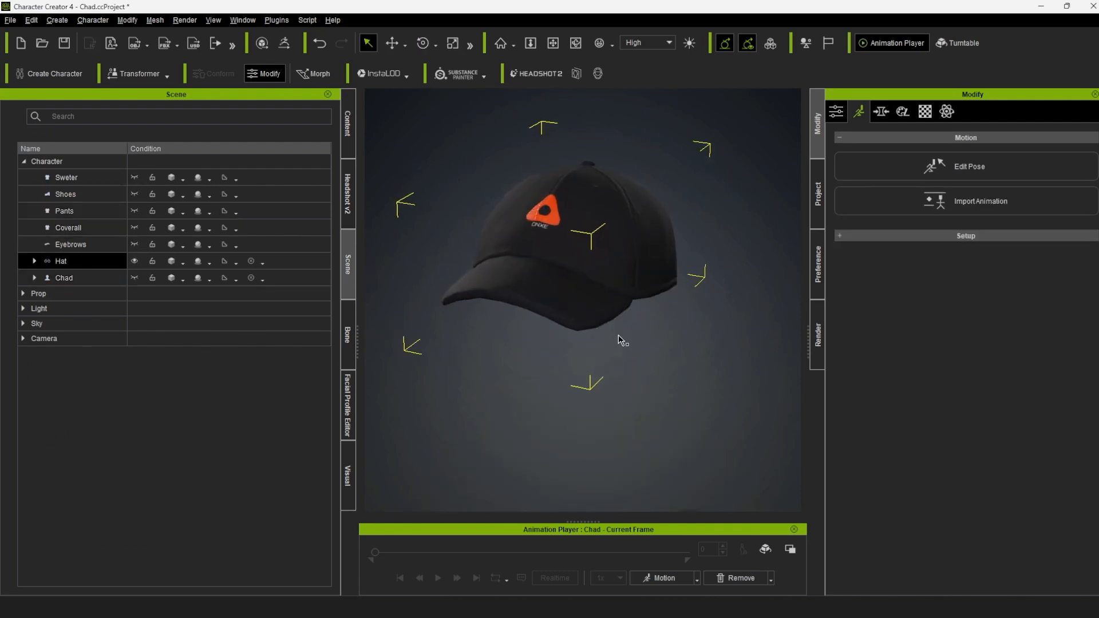
# Step: Save the cap to the custom Accessory/Head library under the file name Hat
pyautogui.click(347, 123)
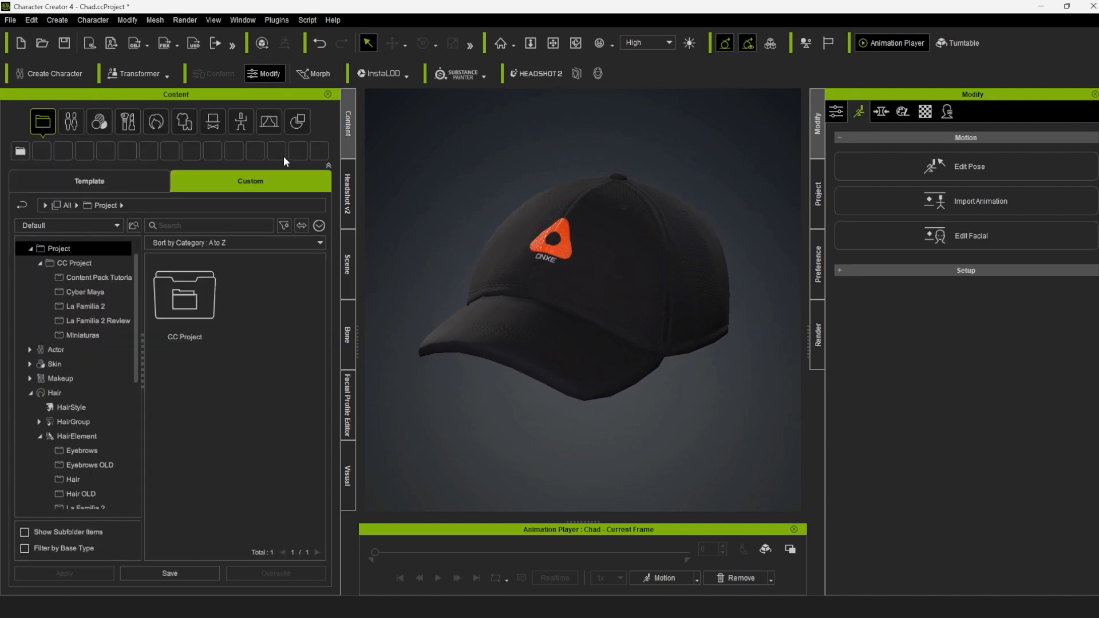
pyautogui.click(20, 151)
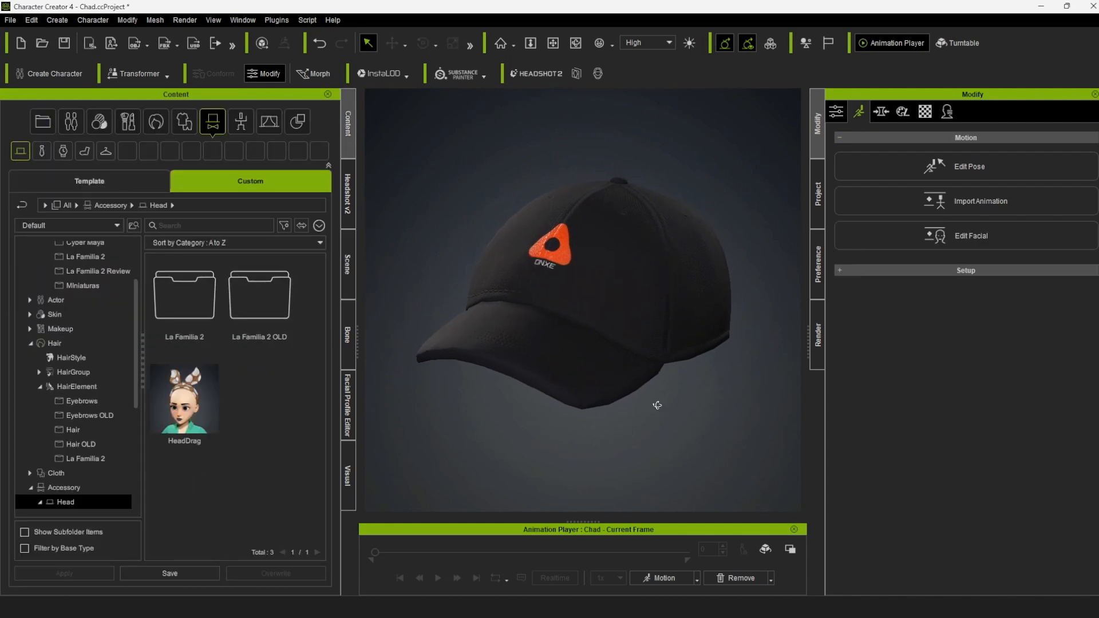
pyautogui.click(632, 302)
pyautogui.click(170, 573)
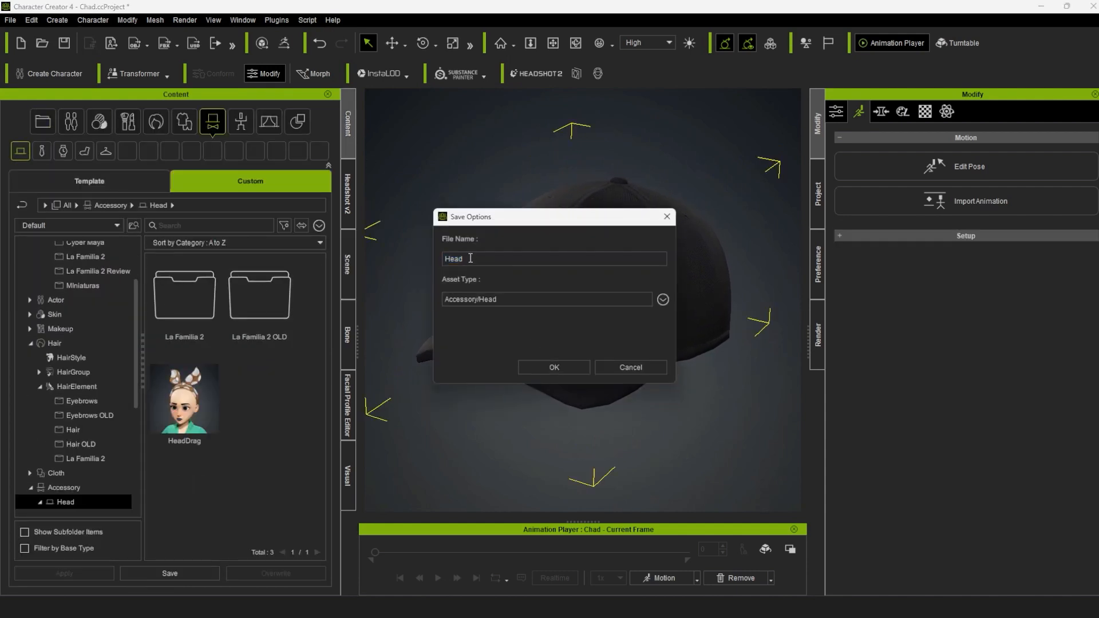
pyautogui.write('Hat')
pyautogui.press('Return')
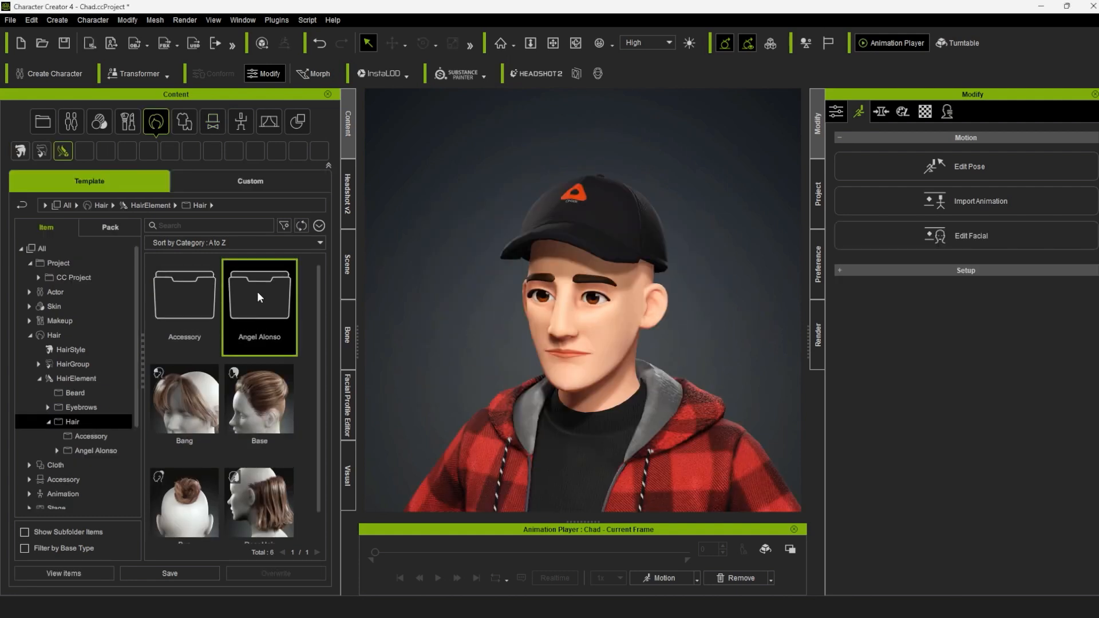
# Step: Apply MIKE HAIR from the Angel Alonso Gentleman hair templates to Chad and check it under the cap
pyautogui.doubleClick(258, 297)
pyautogui.doubleClick(189, 312)
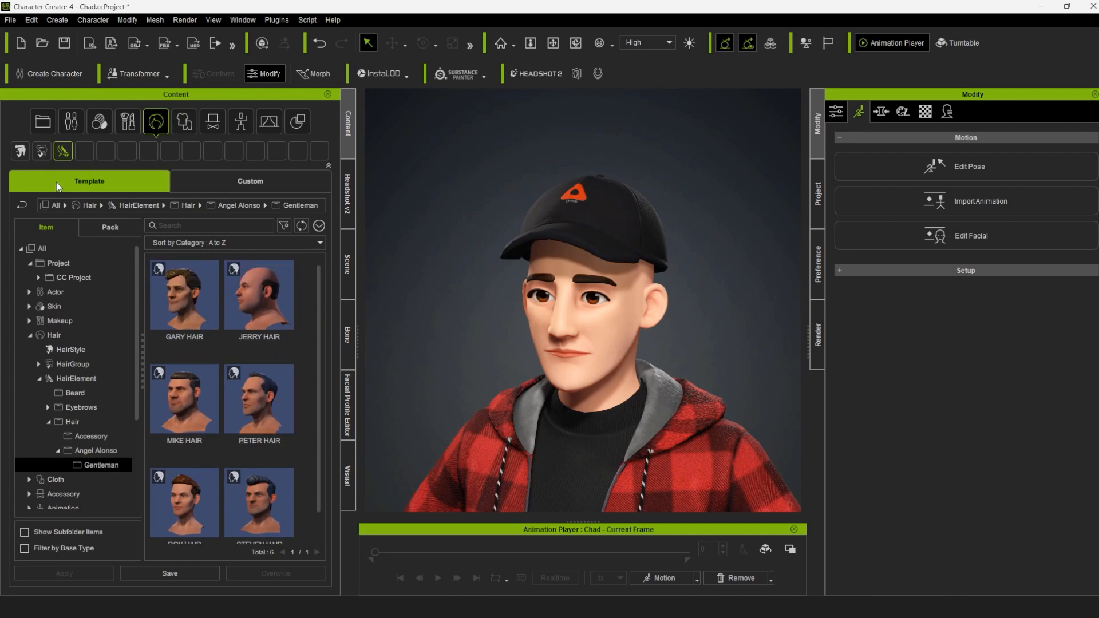
pyautogui.moveTo(195, 402); pyautogui.dragTo(829, 294)
pyautogui.scroll(3, 584, 304)
pyautogui.keyDown('alt'); pyautogui.moveTo(583, 304); pyautogui.dragTo(378, 312); pyautogui.keyUp('alt')
pyautogui.scroll(-2, 377, 311)
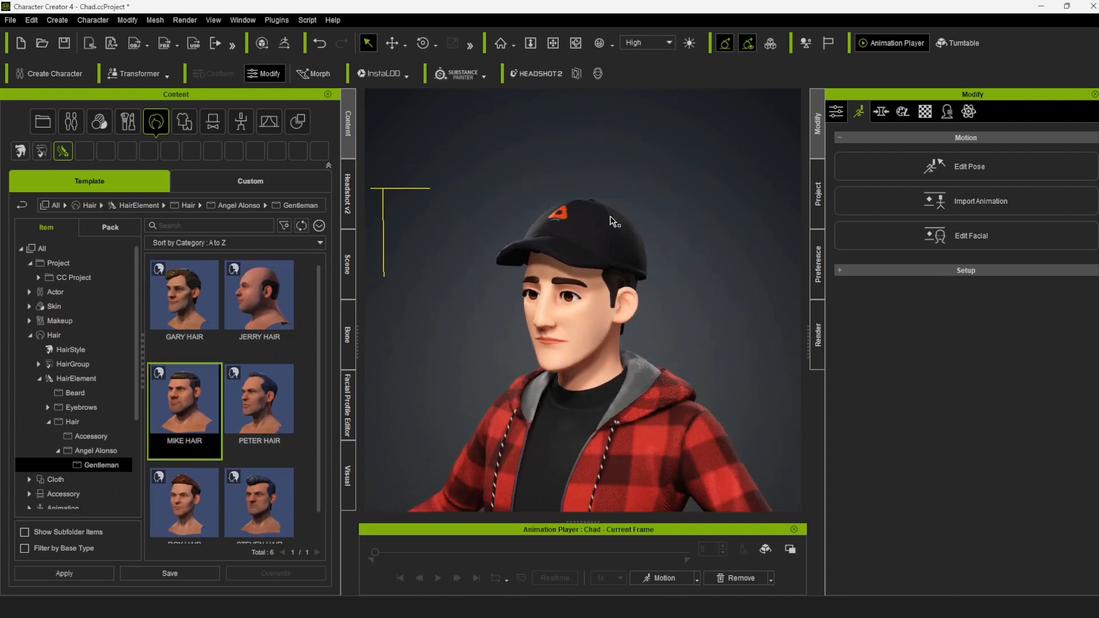
# Step: Adjust the cap's scale and position to fit over Chad's hair and deselect it
pyautogui.click(572, 223)
pyautogui.press('r')
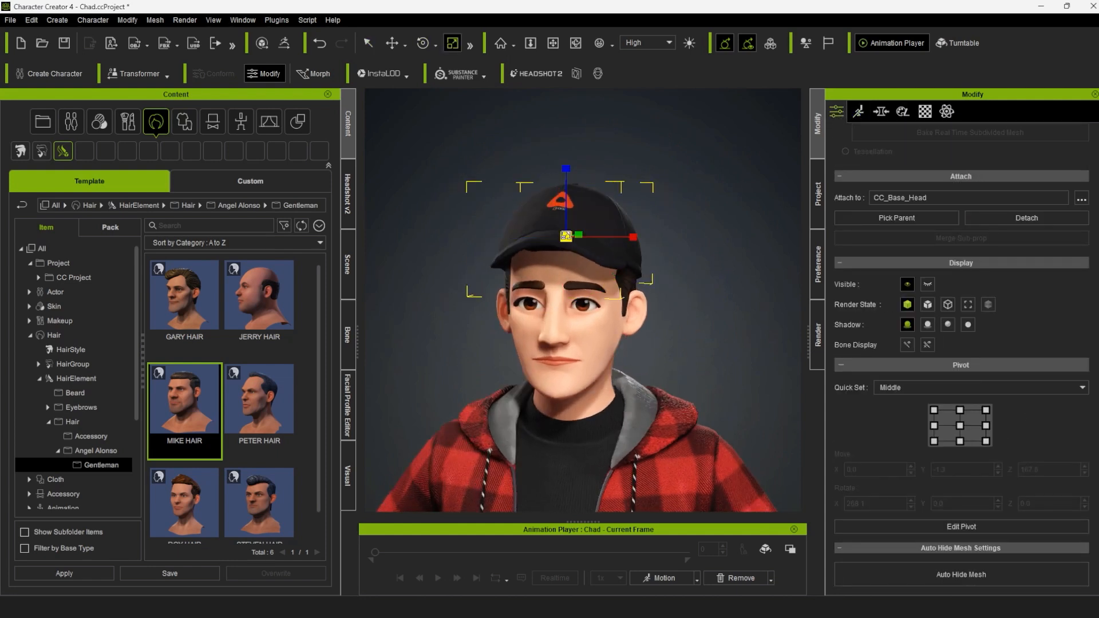
pyautogui.press('w')
pyautogui.keyDown('alt'); pyautogui.moveTo(545, 243); pyautogui.dragTo(758, 372); pyautogui.keyUp('alt')
pyautogui.scroll(-3, 758, 372)
pyautogui.scroll(5, 967, 265)
pyautogui.click(715, 366)
# Step: Apply the Idle01_M motion to Chad and view the full-body animation from different angles
pyautogui.keyDown('alt'); pyautogui.moveTo(713, 381); pyautogui.dragTo(675, 300, button='middle'); pyautogui.keyUp('alt')
pyautogui.scroll(-2, 669, 303)
pyautogui.keyDown('alt'); pyautogui.moveTo(627, 311); pyautogui.dragTo(662, 315); pyautogui.keyUp('alt')
pyautogui.scroll(-3, 427, 329)
pyautogui.click(663, 578)
pyautogui.moveTo(675, 379)
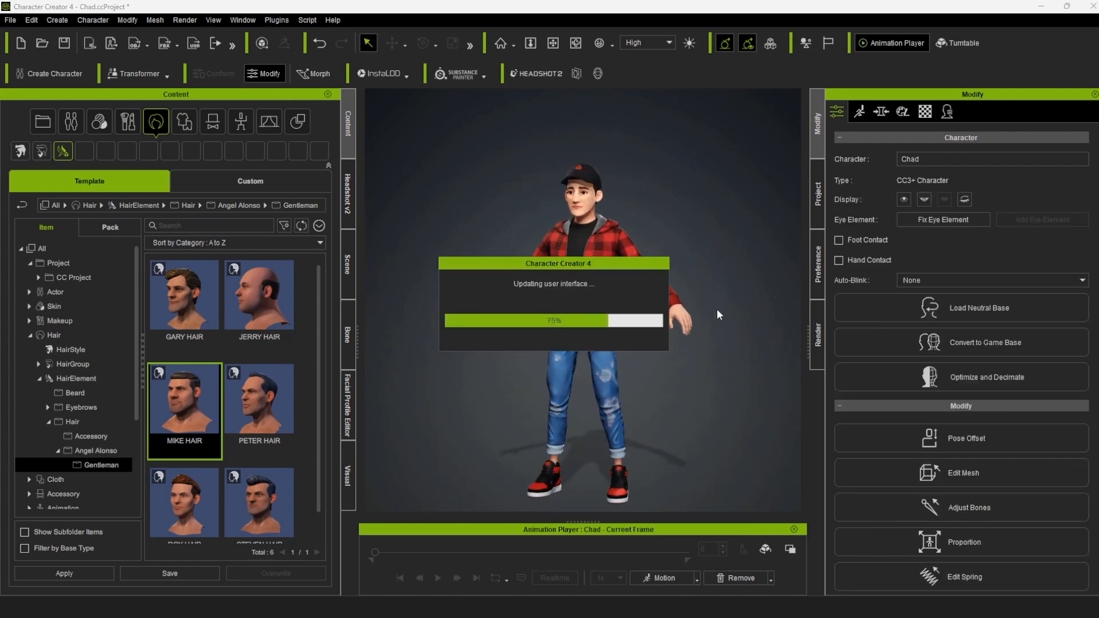
pyautogui.moveTo(689, 224); pyautogui.dragTo(681, 267, button='middle')
pyautogui.moveTo(681, 275); pyautogui.dragTo(792, 302, button='right')
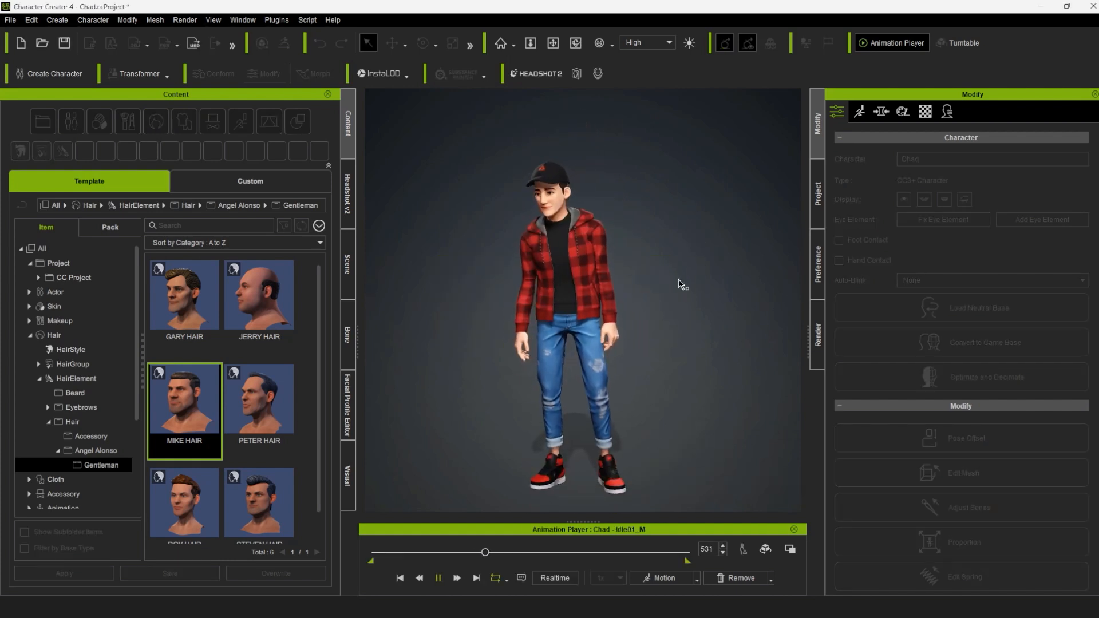
pyautogui.keyDown('alt'); pyautogui.moveTo(515, 338); pyautogui.dragTo(686, 343); pyautogui.keyUp('alt')
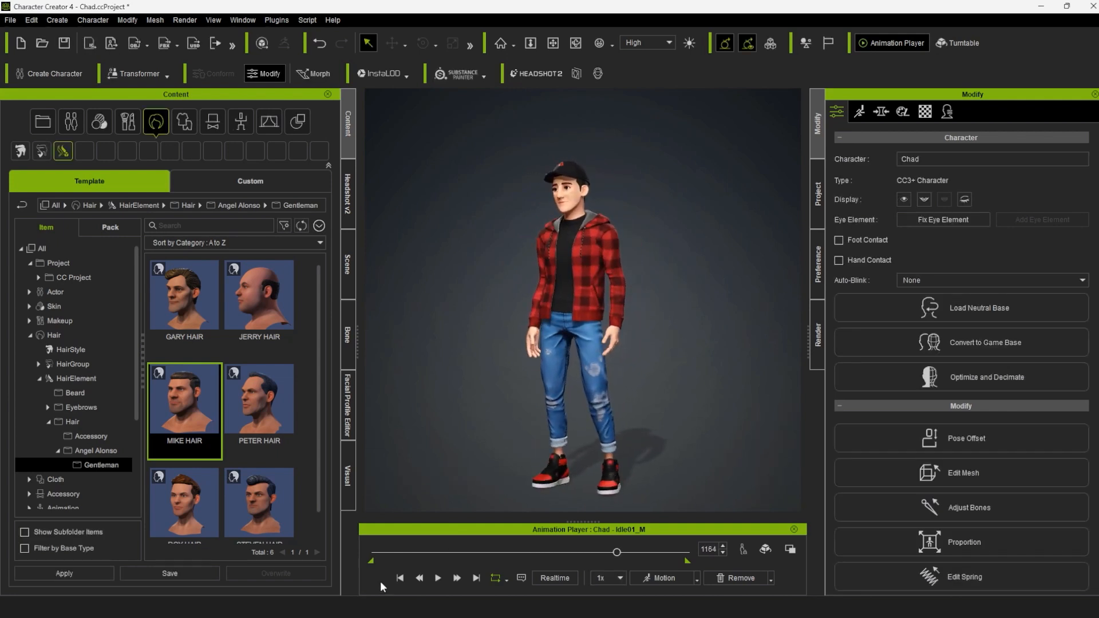